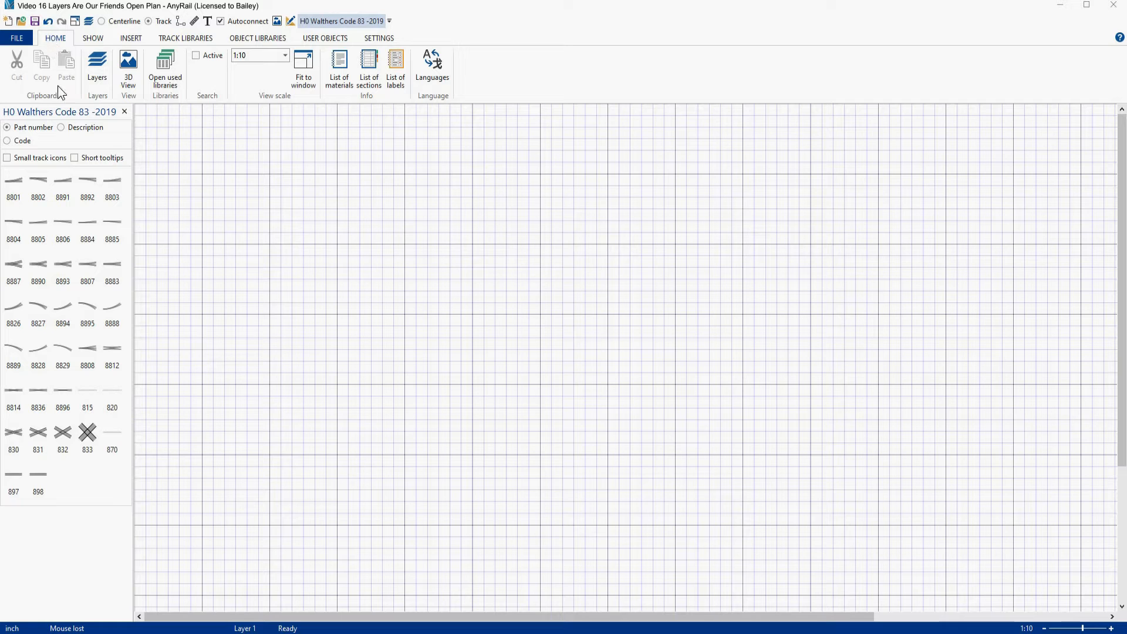
# Show the layer list and hide it again three times, using a different way of opening it each time
pyautogui.click(97, 65)
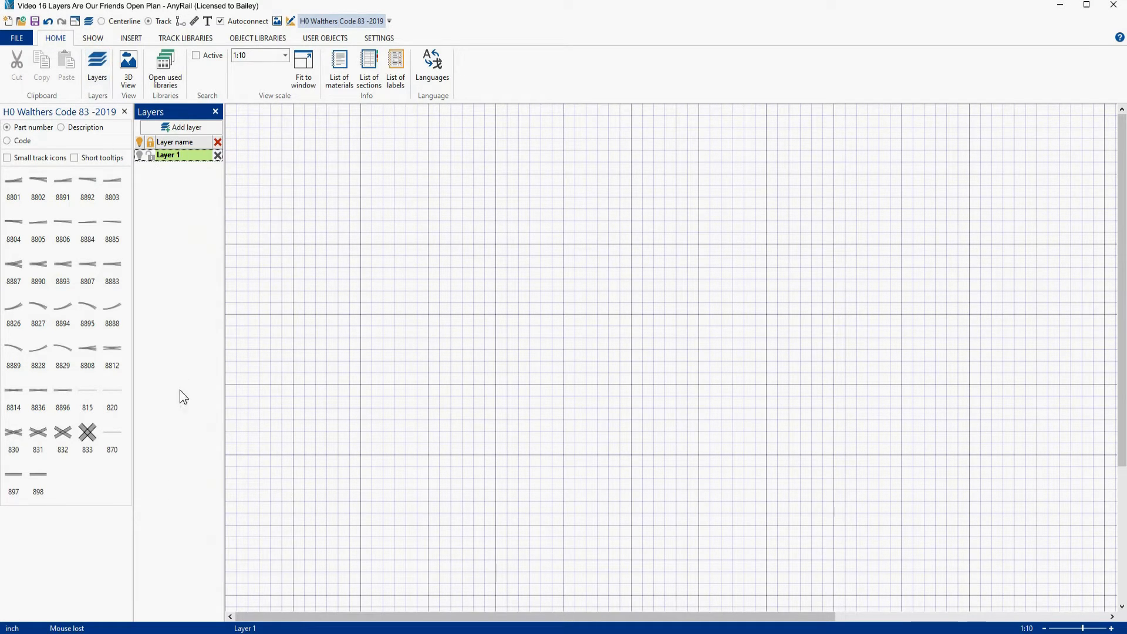
pyautogui.click(216, 111)
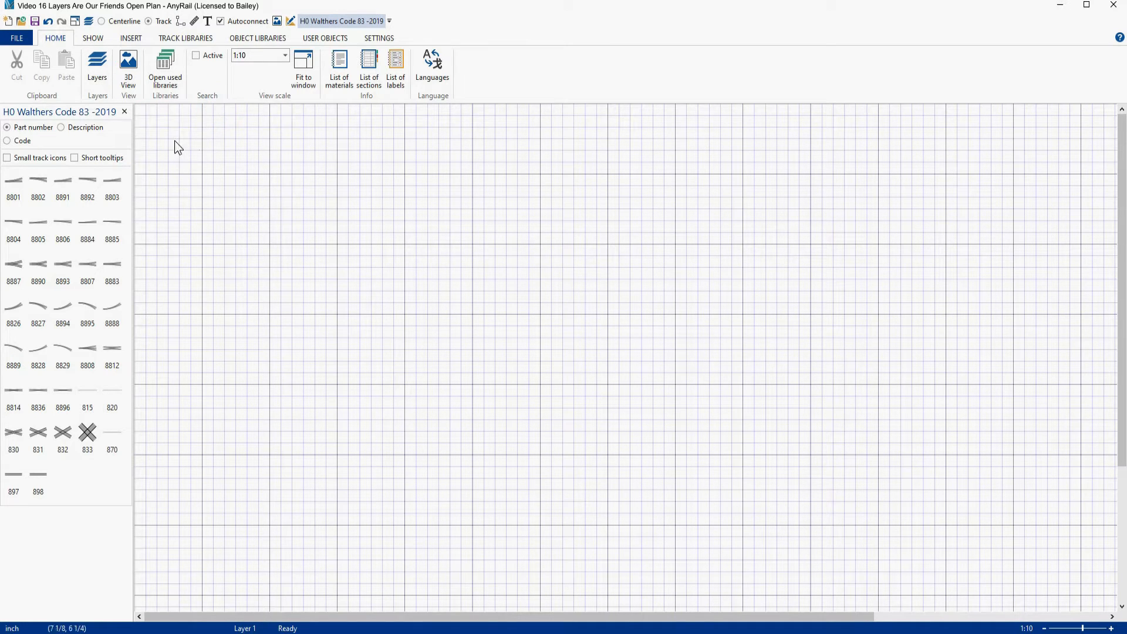
pyautogui.click(88, 22)
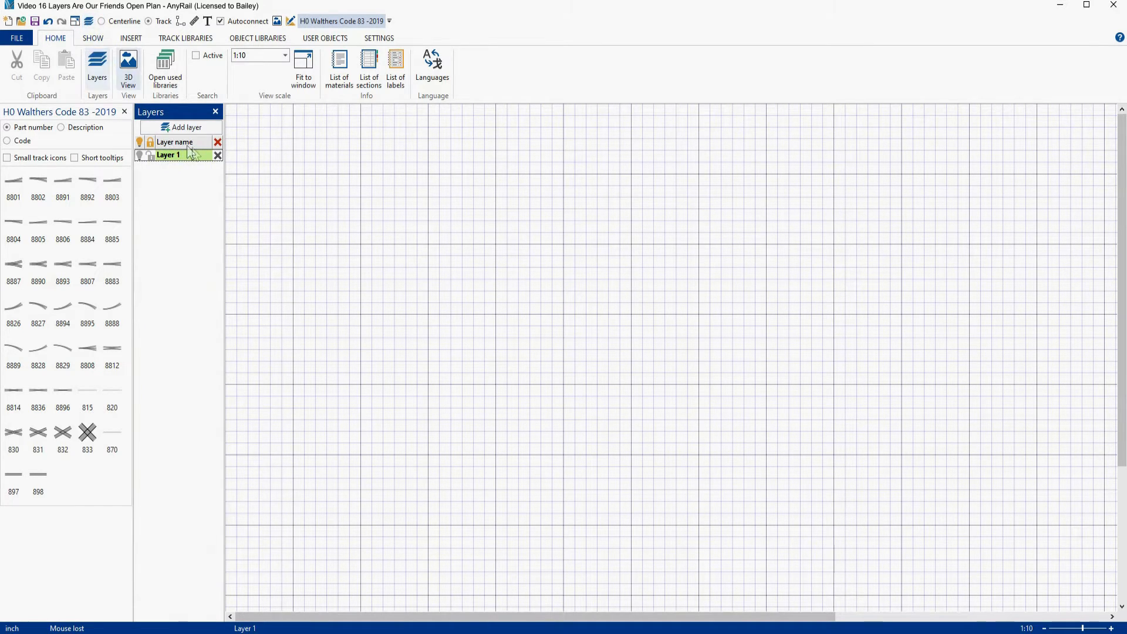
pyautogui.click(213, 112)
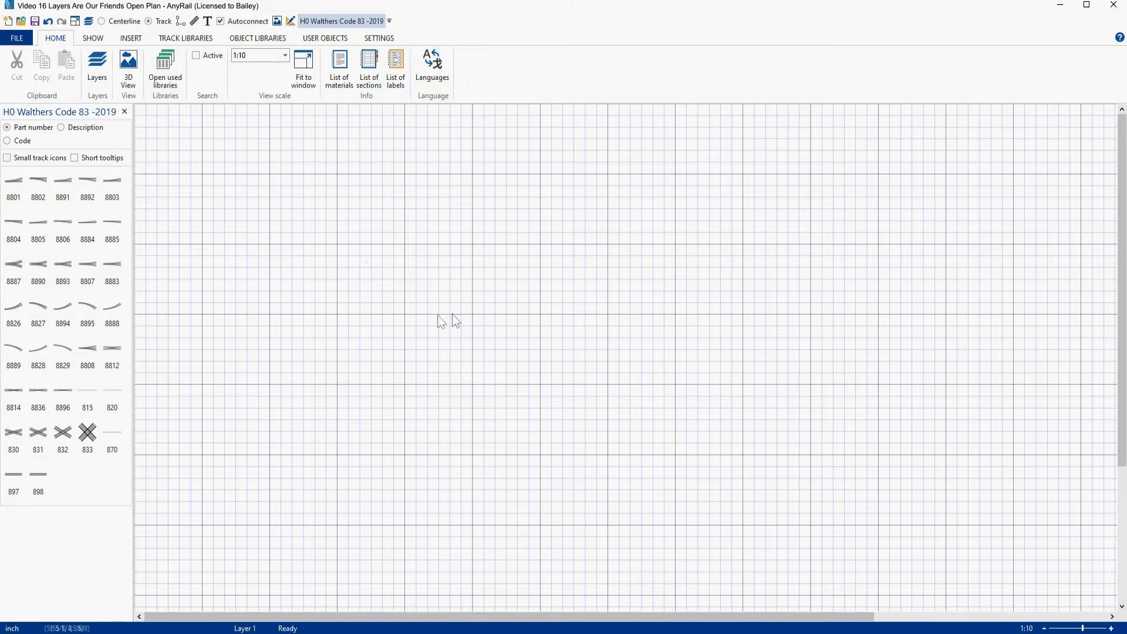
pyautogui.rightClick(399, 271)
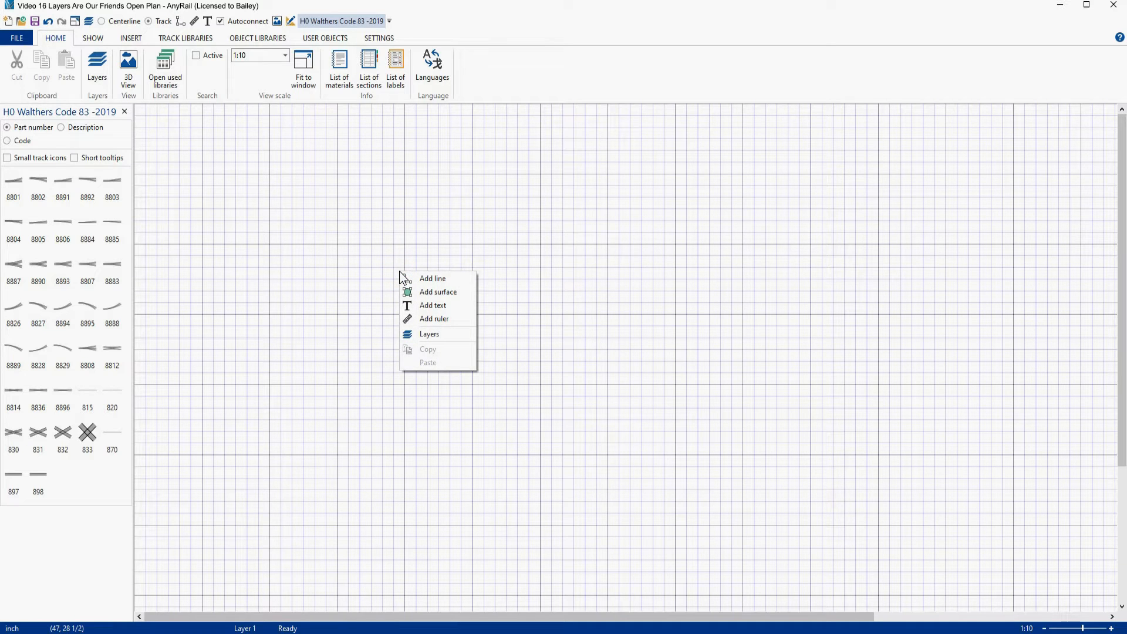
pyautogui.click(430, 334)
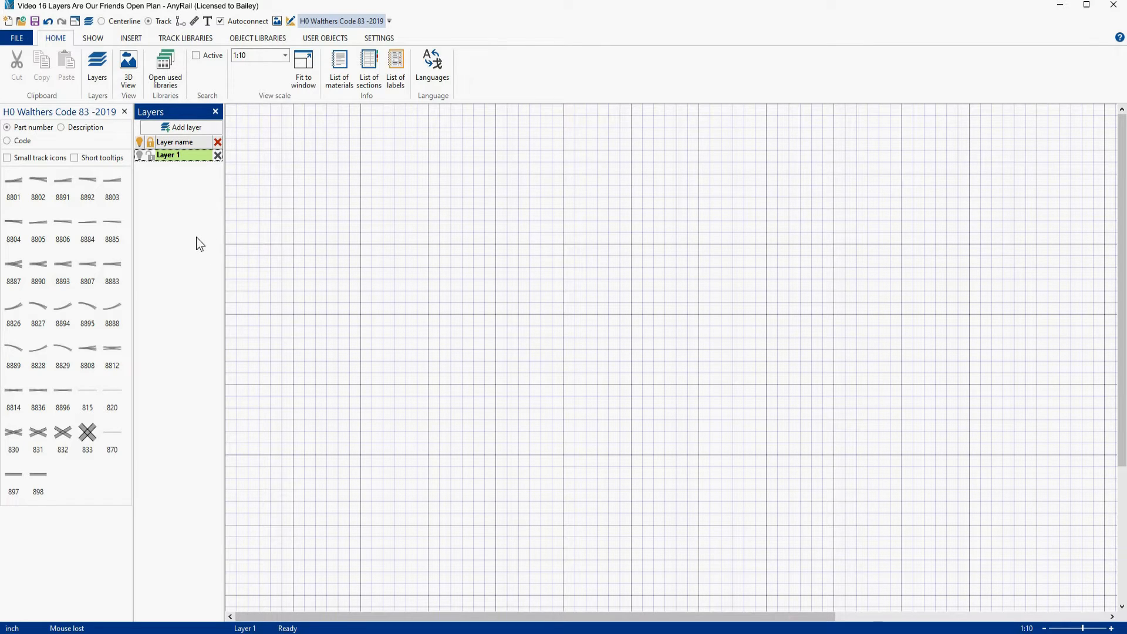
pyautogui.click(215, 111)
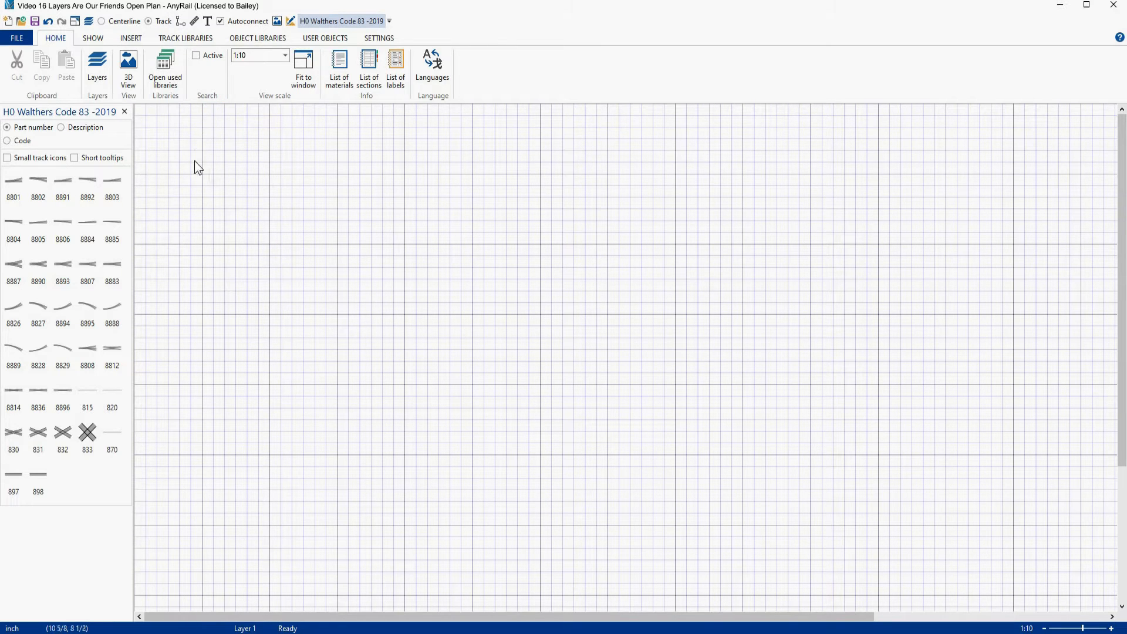
# Open the layer list and add two new layers below Layer 1
pyautogui.rightClick(379, 253)
pyautogui.click(407, 320)
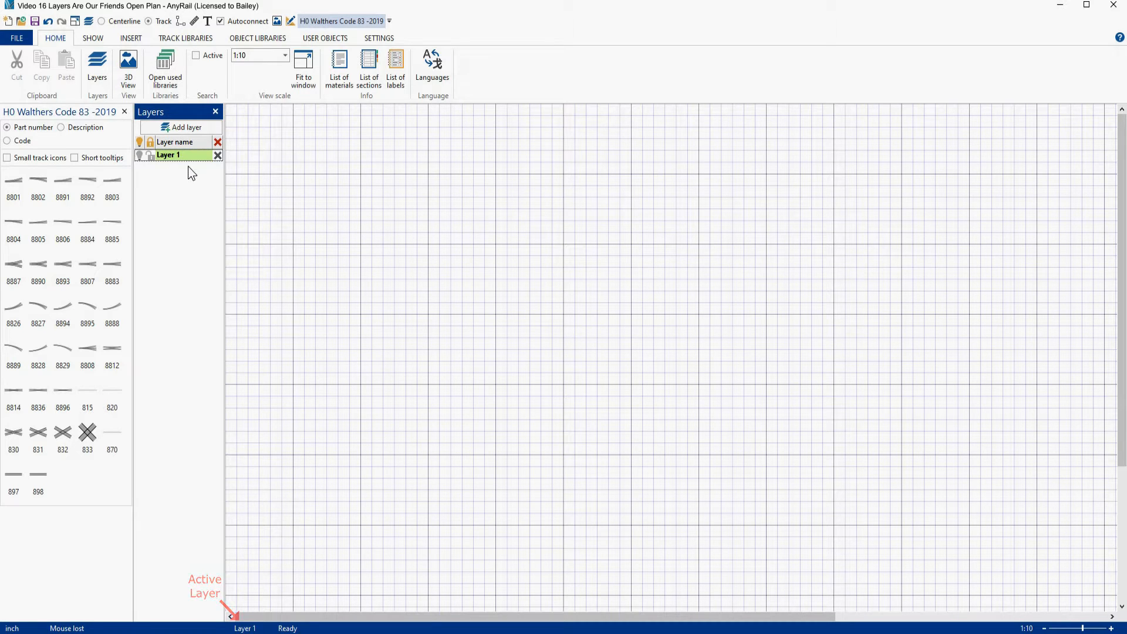
pyautogui.click(185, 125)
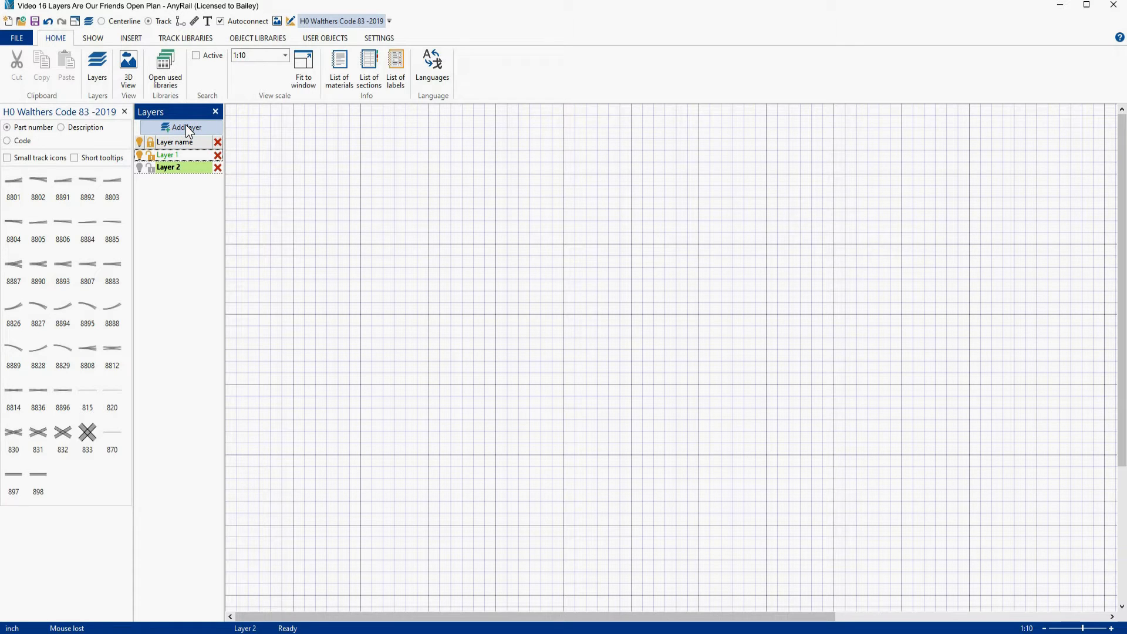
pyautogui.click(186, 125)
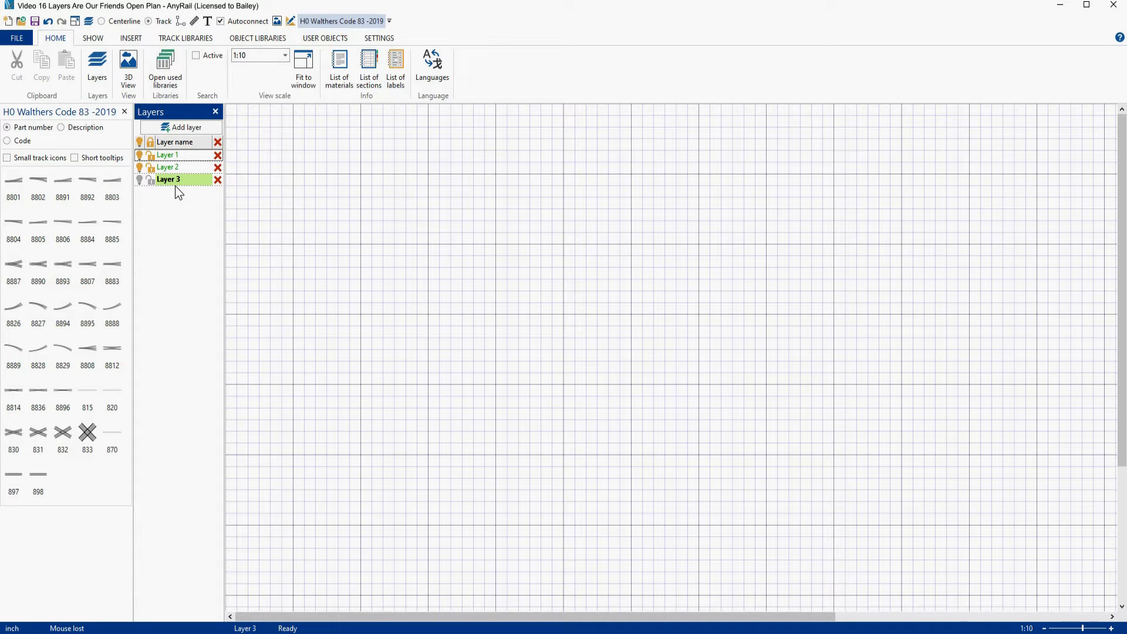
# Rename Layer 1 as Track
pyautogui.click(181, 154)
pyautogui.moveTo(183, 155); pyautogui.dragTo(155, 154)
pyautogui.write('Track')
pyautogui.press('Return')
# Rename Layer 2 as Buildings
pyautogui.click(185, 167)
pyautogui.click(185, 167)
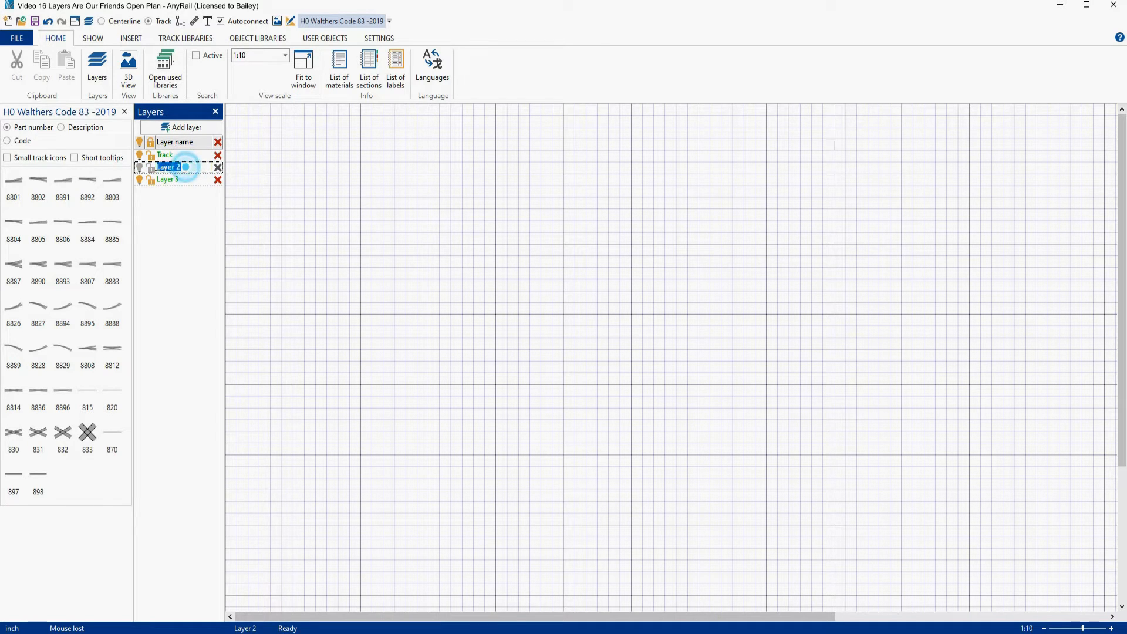
pyautogui.write('Buildings')
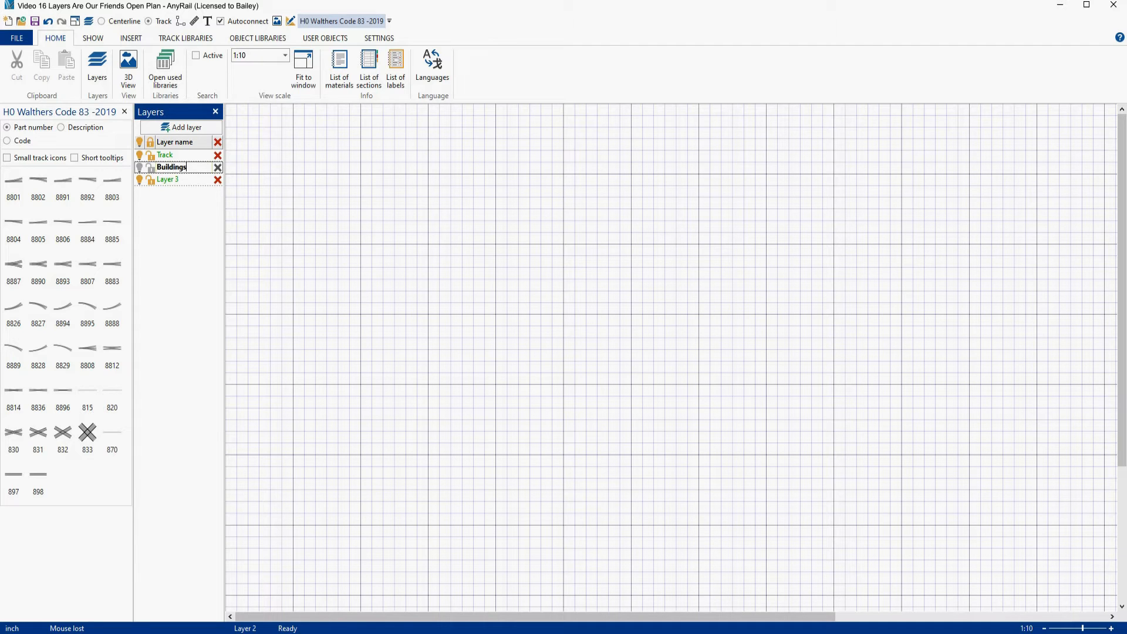
pyautogui.press('Return')
# Rename Layer 3 as Industrial
pyautogui.click(186, 179)
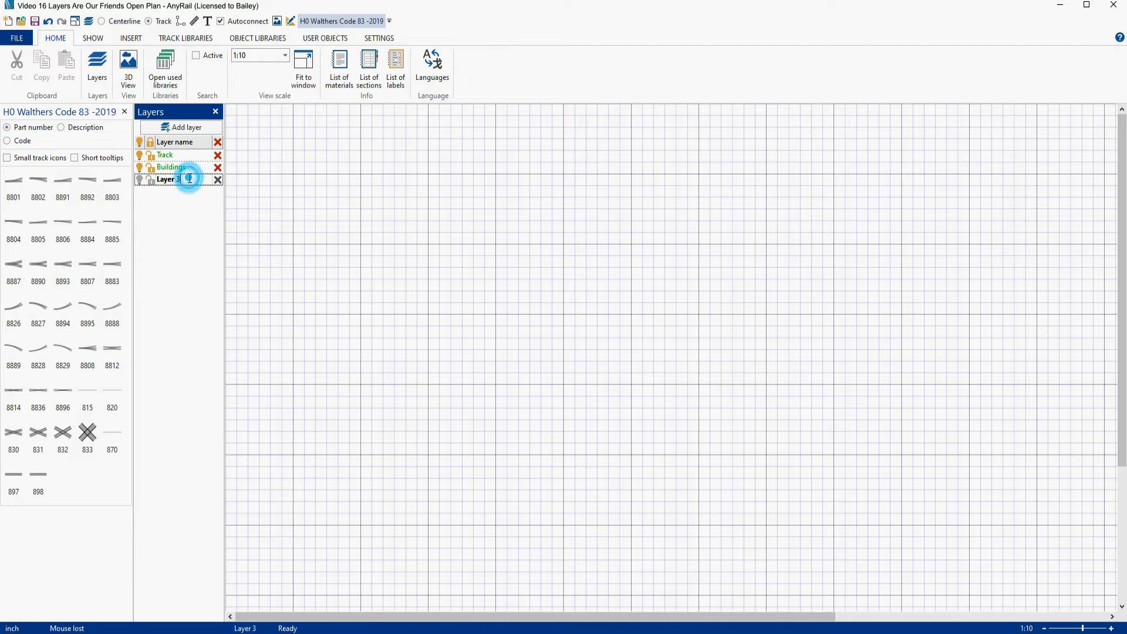
pyautogui.click(187, 179)
pyautogui.write('Industrial')
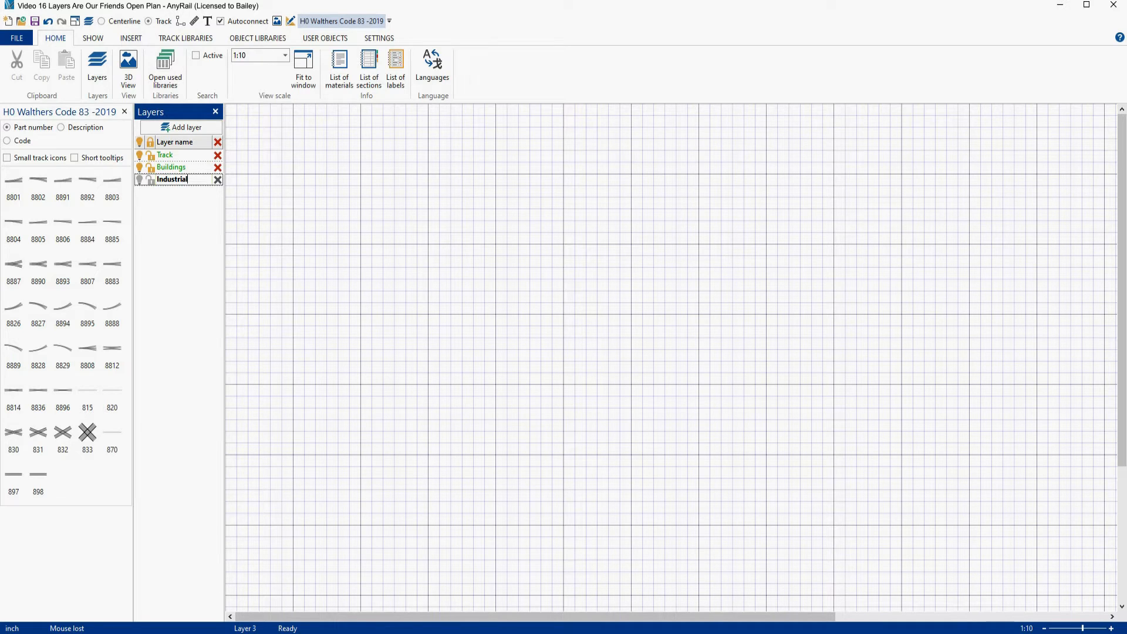
pyautogui.click(146, 179)
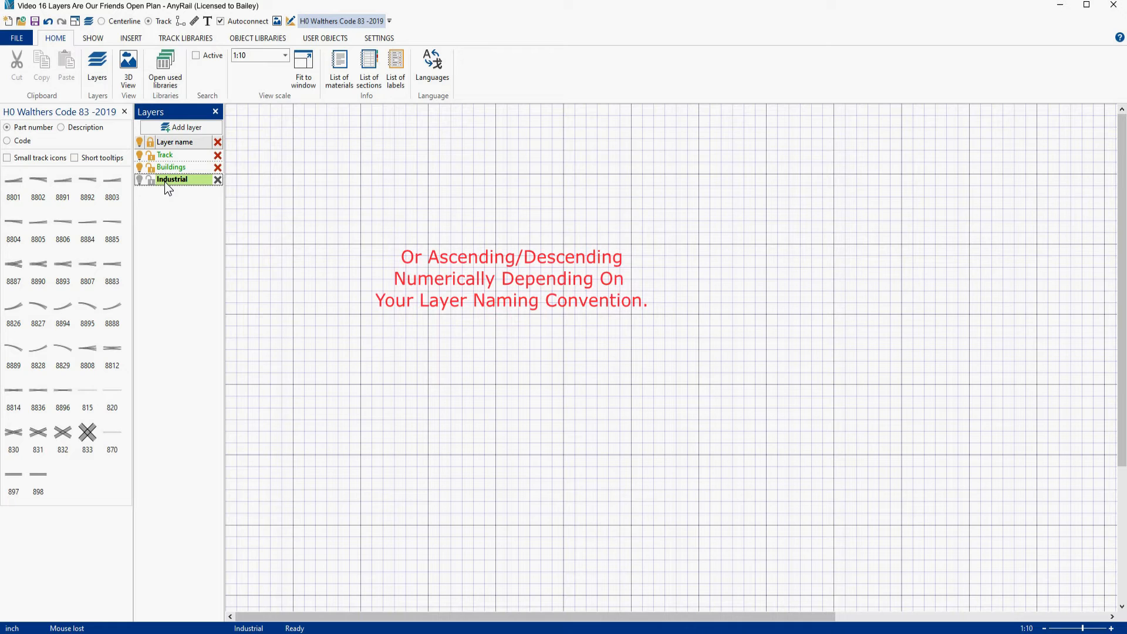
# Sort the layer list by name, switching from ascending to descending and back to ascending order
pyautogui.click(189, 141)
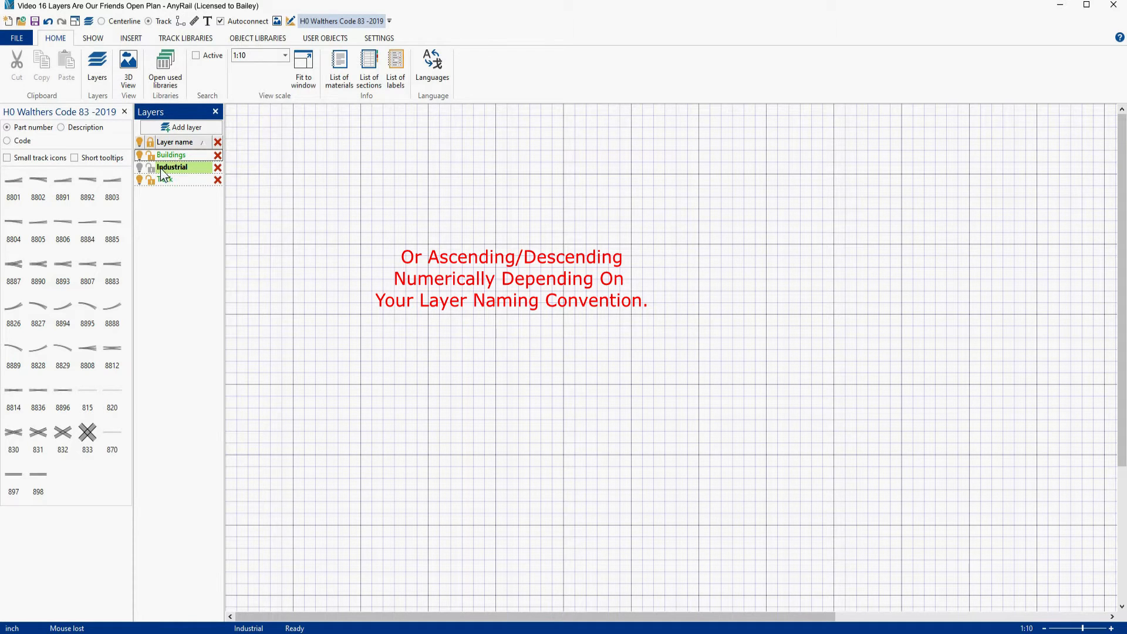
pyautogui.click(191, 142)
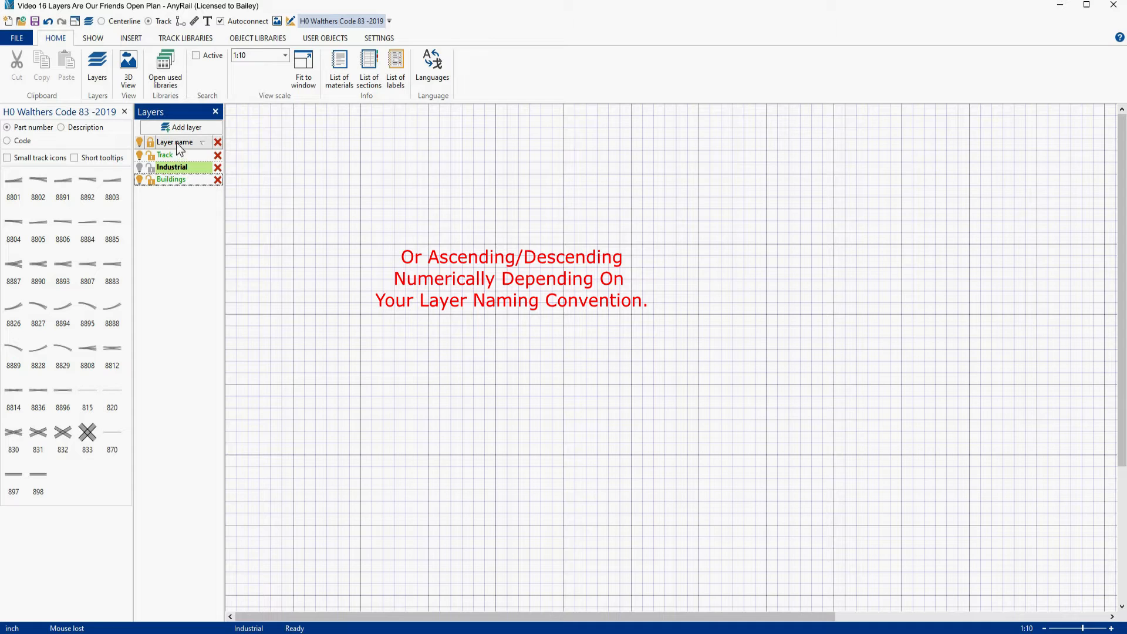
pyautogui.click(176, 143)
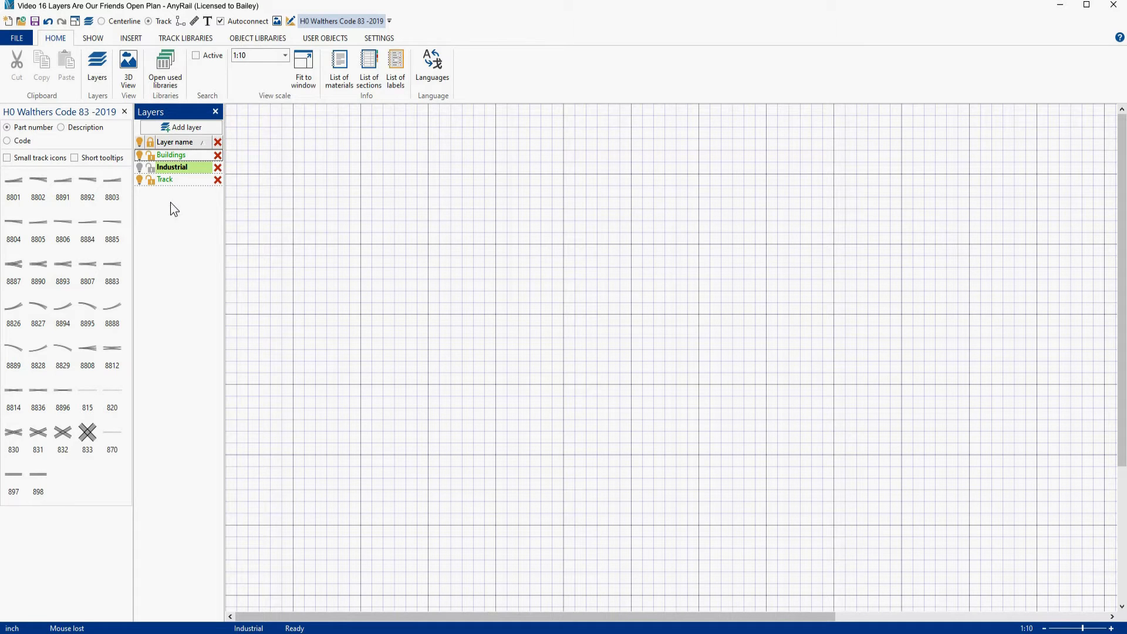
# Rename the Buildings layer as 01 BENCHWORK
pyautogui.click(188, 155)
pyautogui.click(188, 156)
pyautogui.doubleClick(188, 155)
pyautogui.write('0')
pyautogui.write('12')
pyautogui.press('BackSpace')
pyautogui.write('BENCHWORK')
pyautogui.click(159, 156)
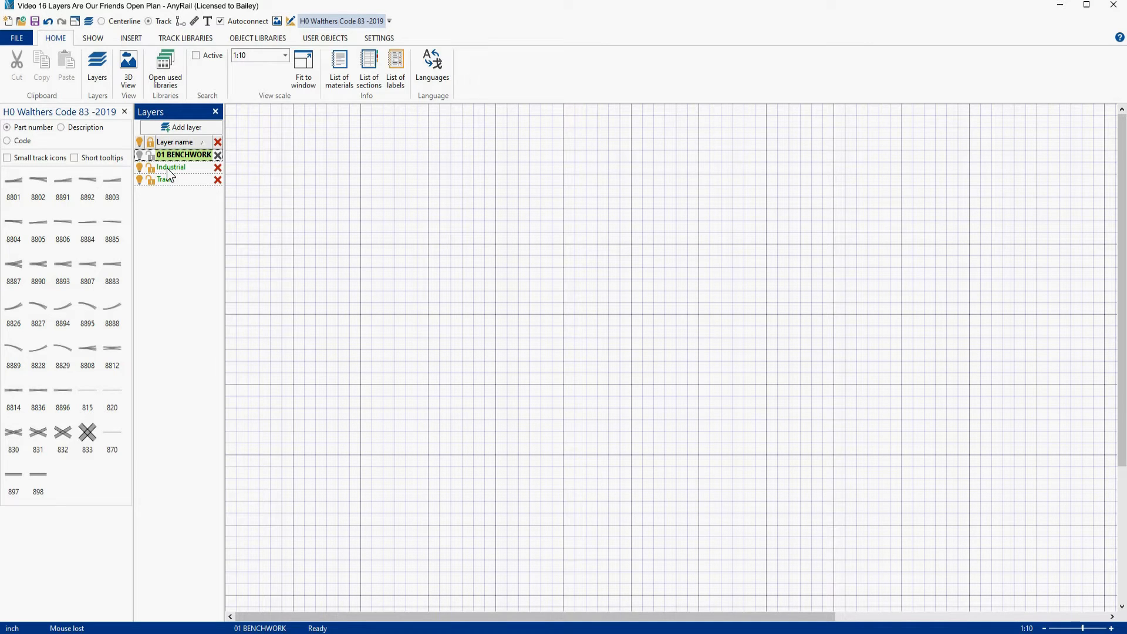
# Rename the Industrial layer as 02 TRACK and the Track layer as 03 BUILDINGS
pyautogui.click(194, 167)
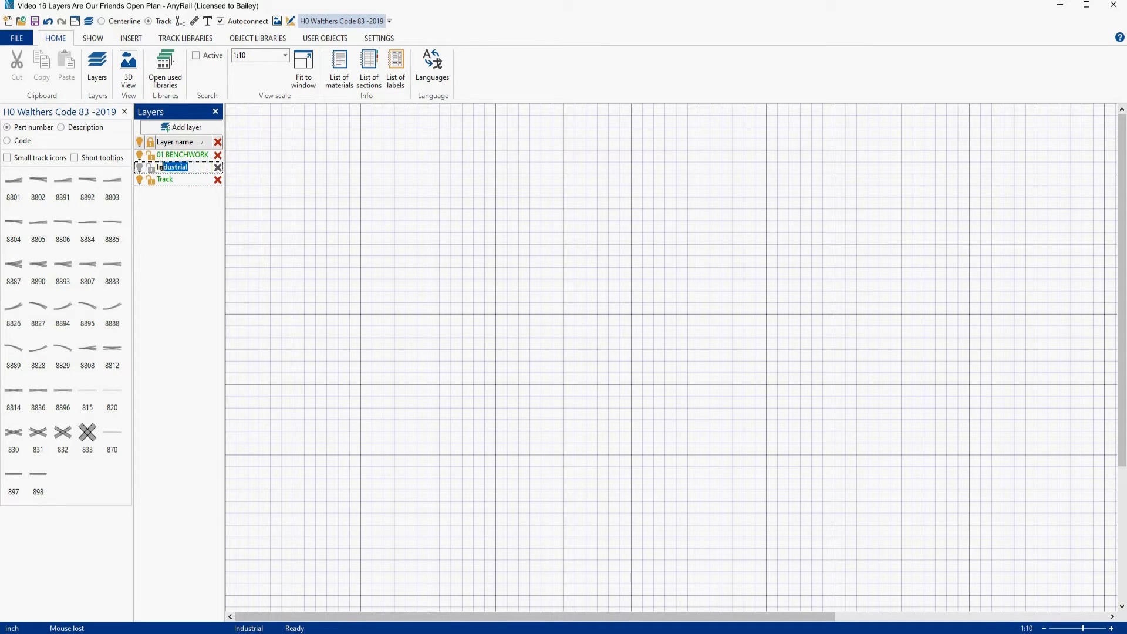
pyautogui.write('02 TRACK')
pyautogui.press('Return')
pyautogui.click(170, 181)
pyautogui.click(166, 180)
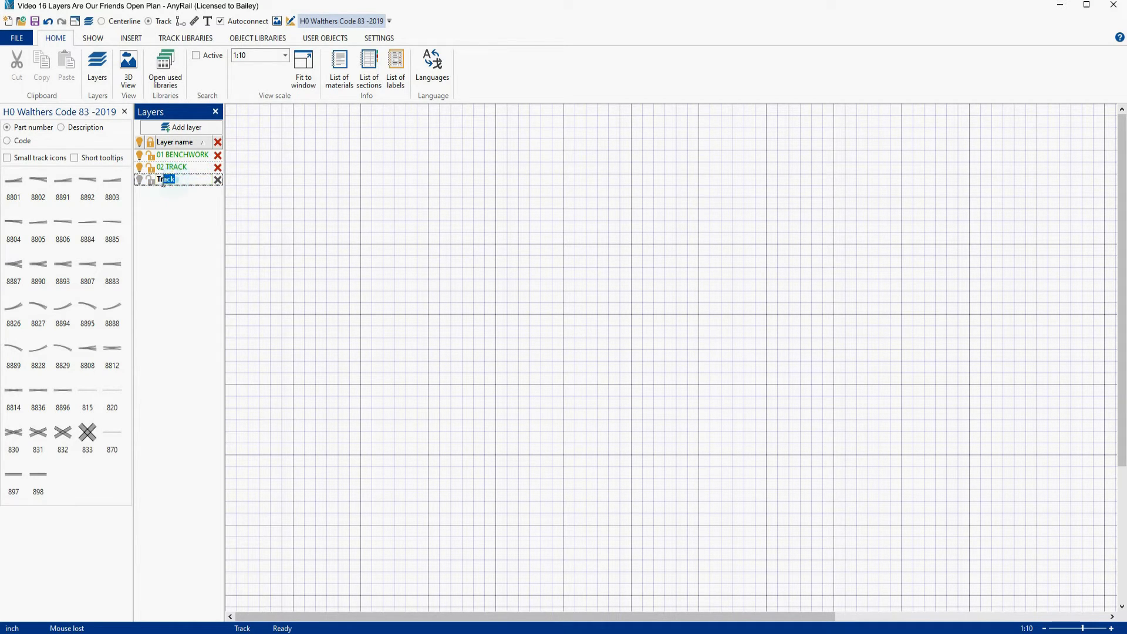
pyautogui.write('03 BUILDINGS')
pyautogui.click(155, 182)
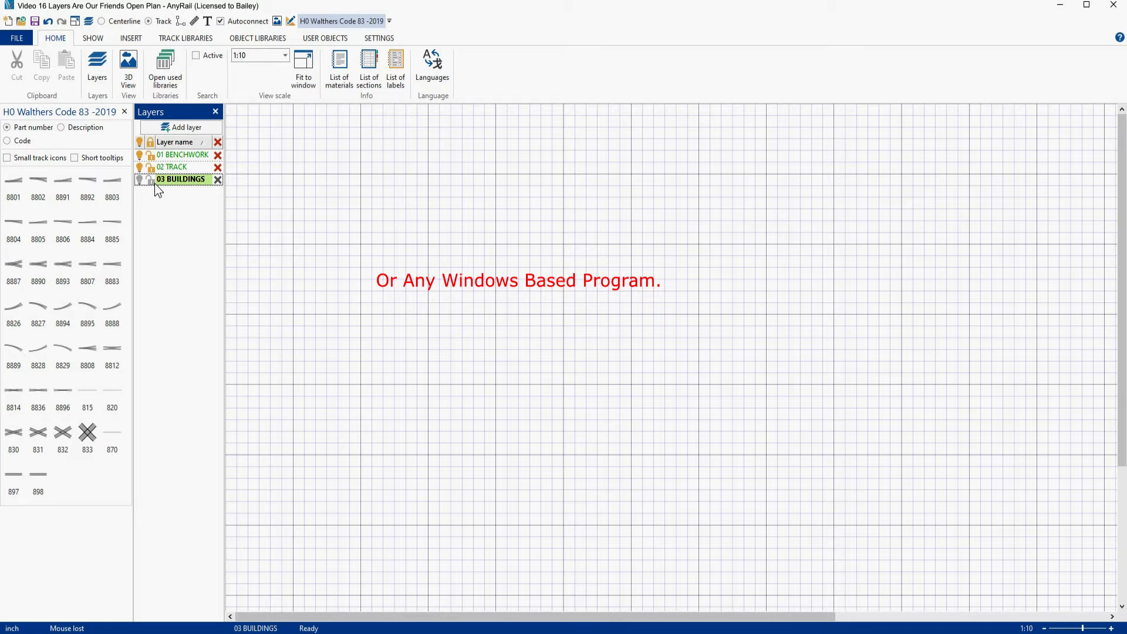
# Add three more layers to the layer list below 03 BUILDINGS
pyautogui.click(175, 127)
pyautogui.click(176, 127)
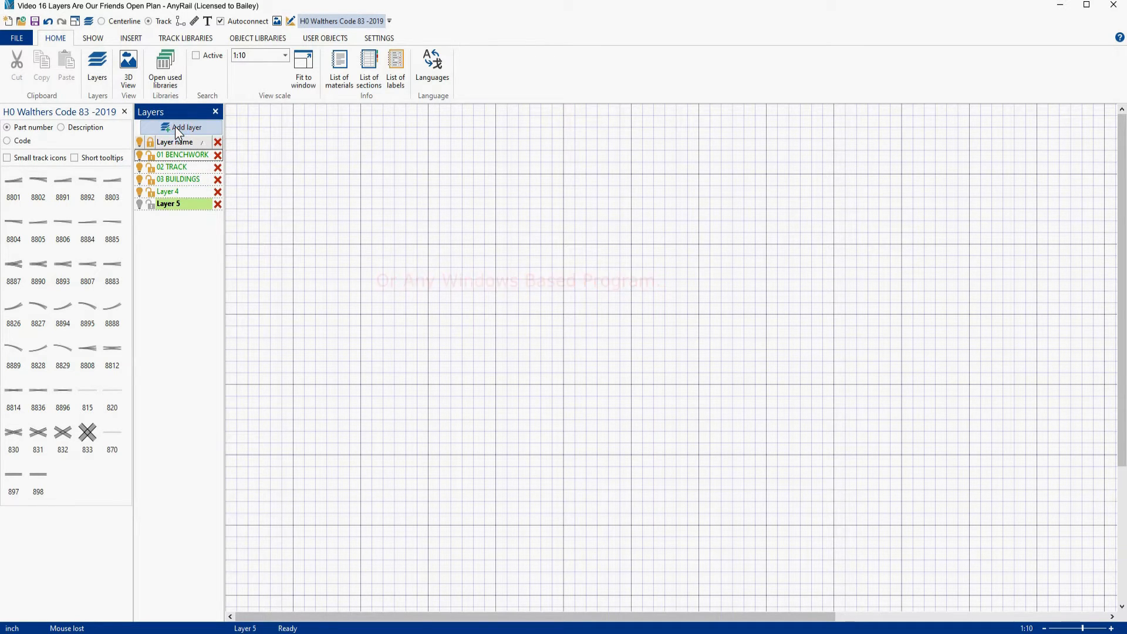
pyautogui.click(175, 127)
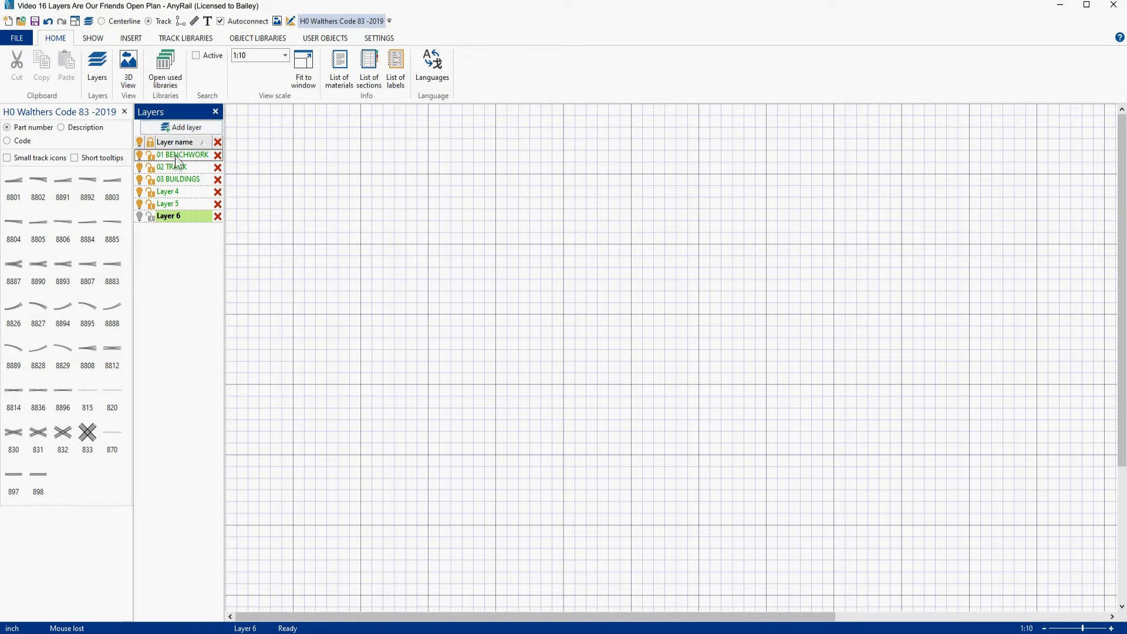
# Rename Layer 4 as 10 DOGS
pyautogui.click(182, 193)
pyautogui.click(181, 192)
pyautogui.moveTo(182, 192); pyautogui.dragTo(153, 192)
pyautogui.write('1')
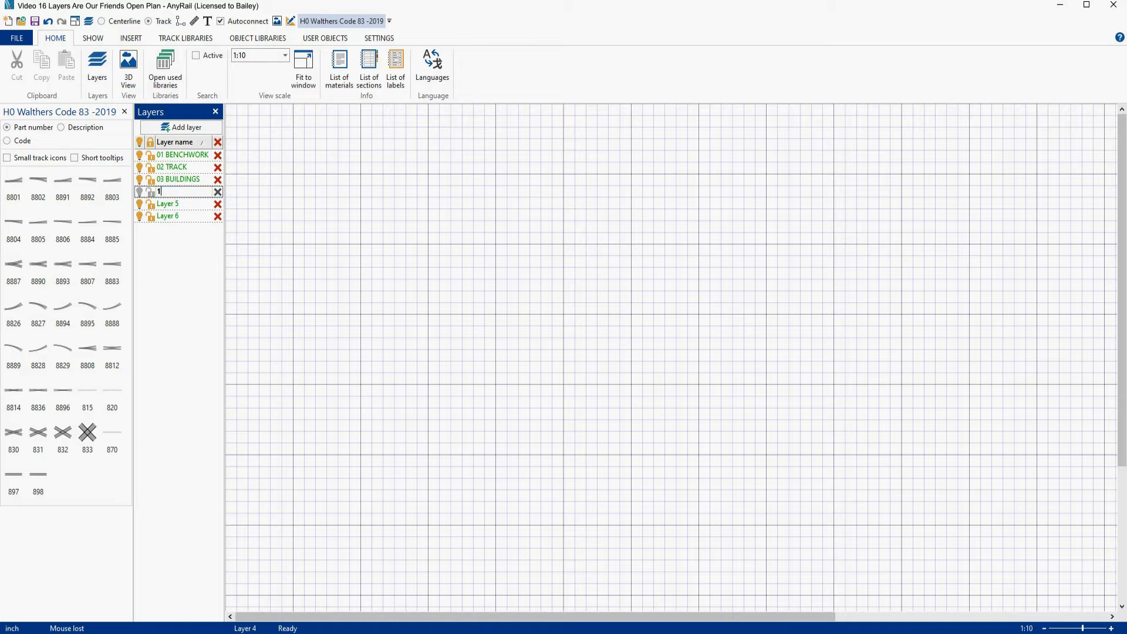
pyautogui.write('0 DOGS')
pyautogui.press('Return')
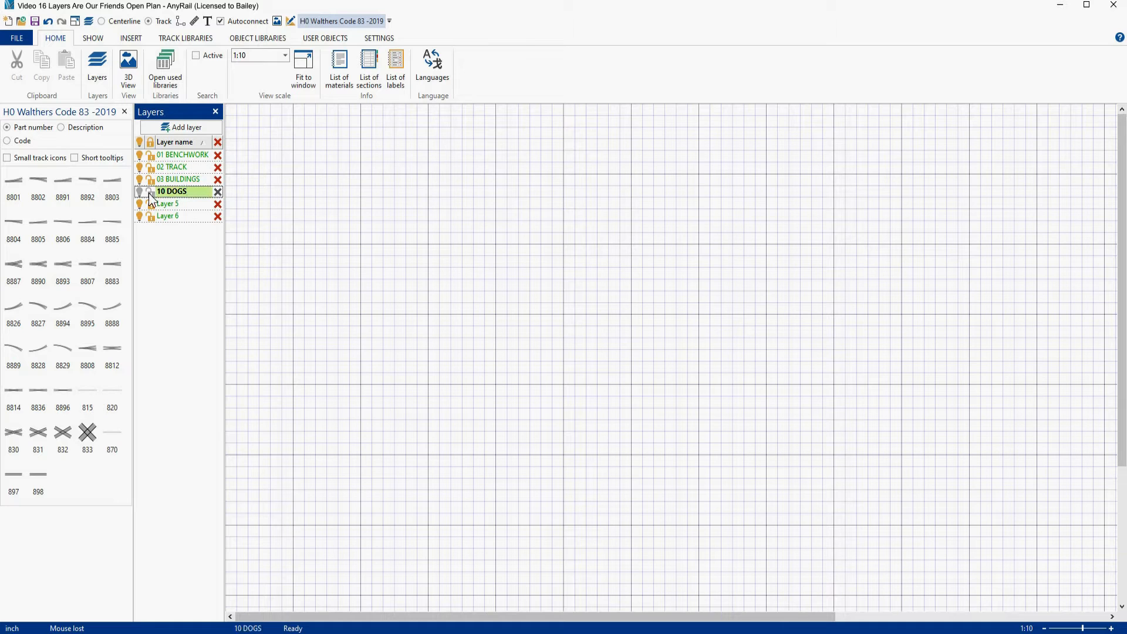
# Rename Layer 5 as 1 CATS and Layer 6 as 3 BIRDS
pyautogui.doubleClick(184, 205)
pyautogui.write('1 CATS')
pyautogui.doubleClick(181, 216)
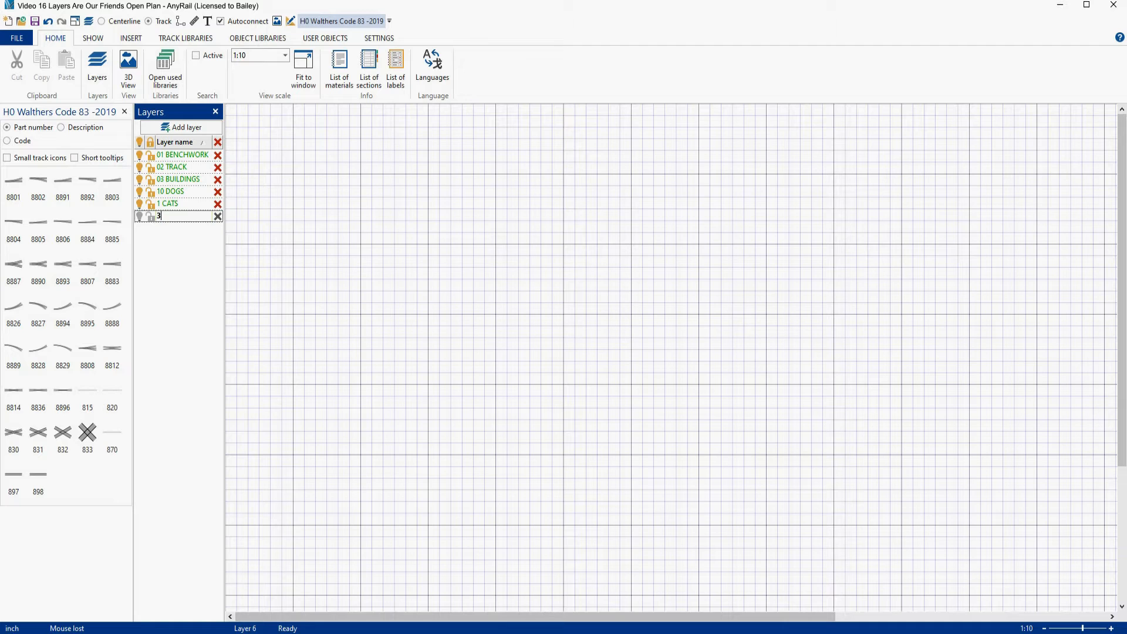
pyautogui.write('3 BIRDS')
pyautogui.press('Return')
# Sort the six layers by name in descending order and back to ascending order
pyautogui.moveTo(178, 154); pyautogui.dragTo(173, 179)
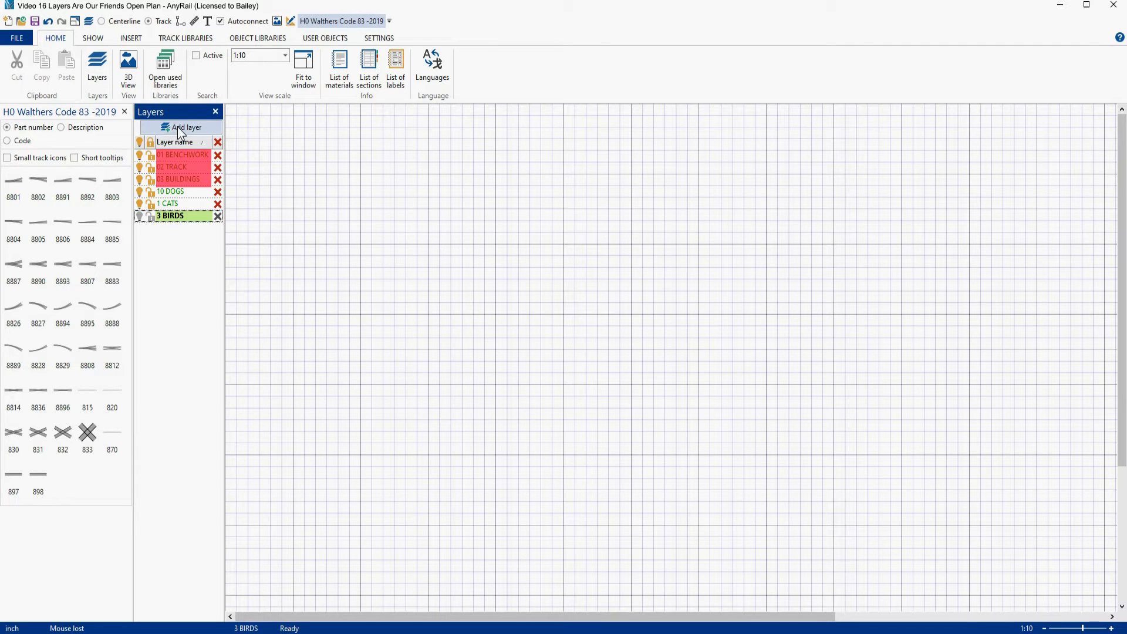
pyautogui.click(181, 144)
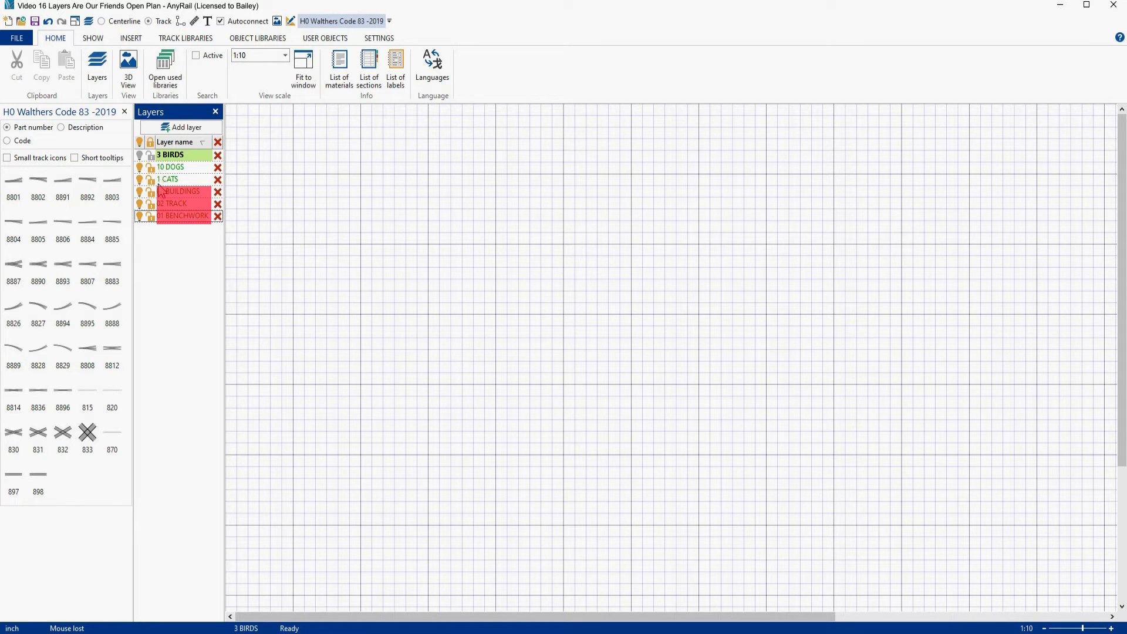
pyautogui.click(174, 142)
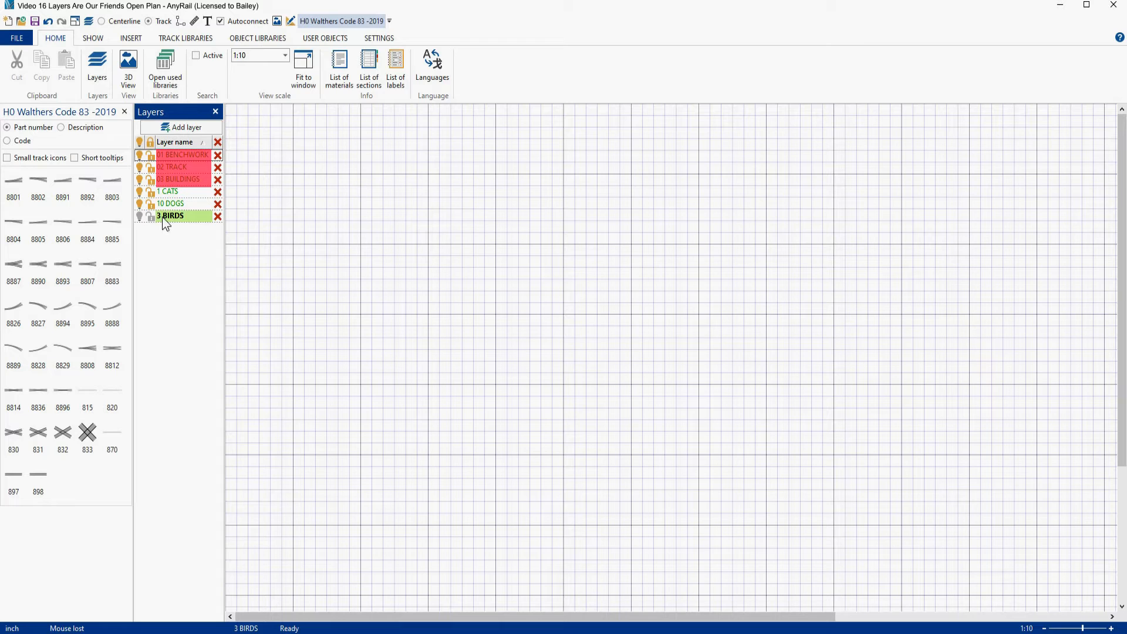
# Add leading zeros to rename 1 CATS as 01 CATS and 3 BIRDS as 03 BIRDS, and re-sort the layers by name
pyautogui.click(165, 192)
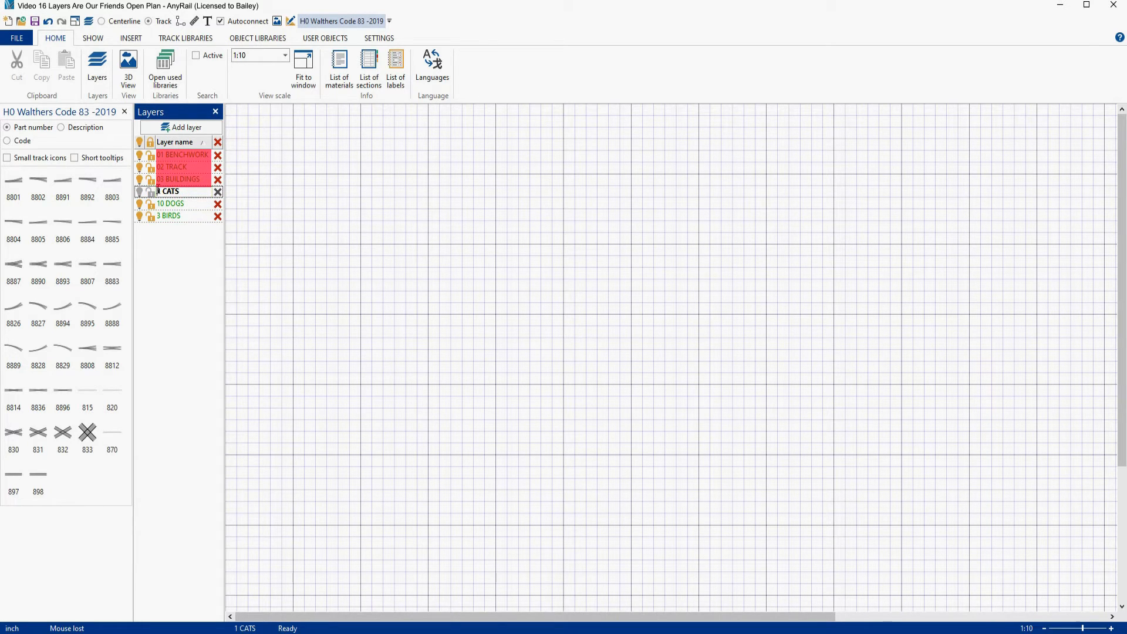
pyautogui.write('0')
pyautogui.click(157, 216)
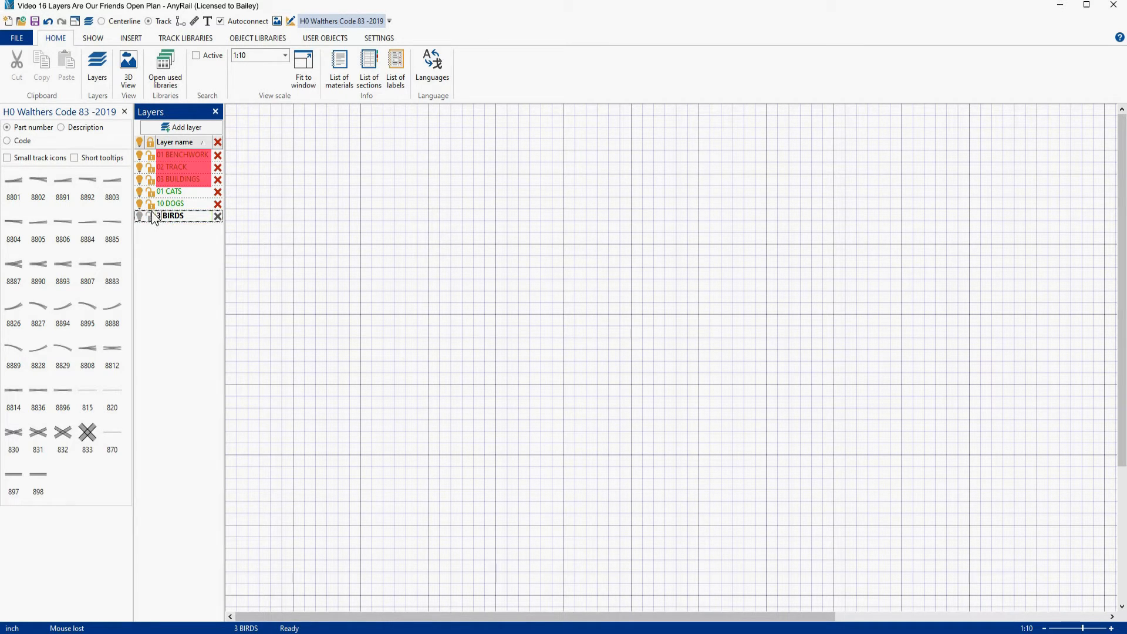
pyautogui.write('0')
pyautogui.click(182, 261)
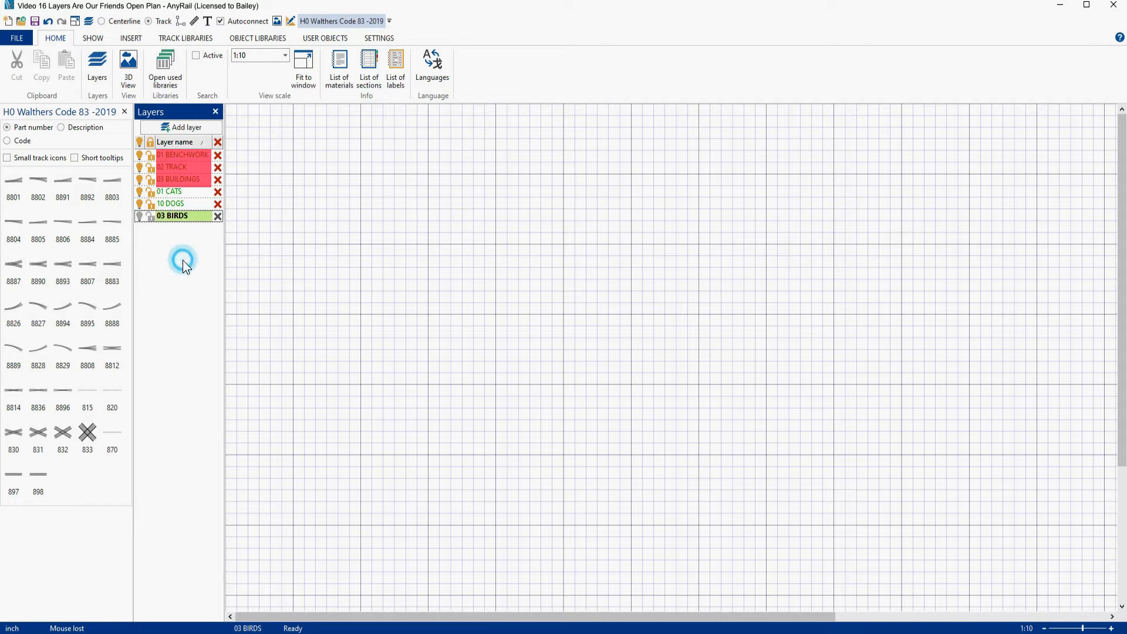
pyautogui.click(181, 143)
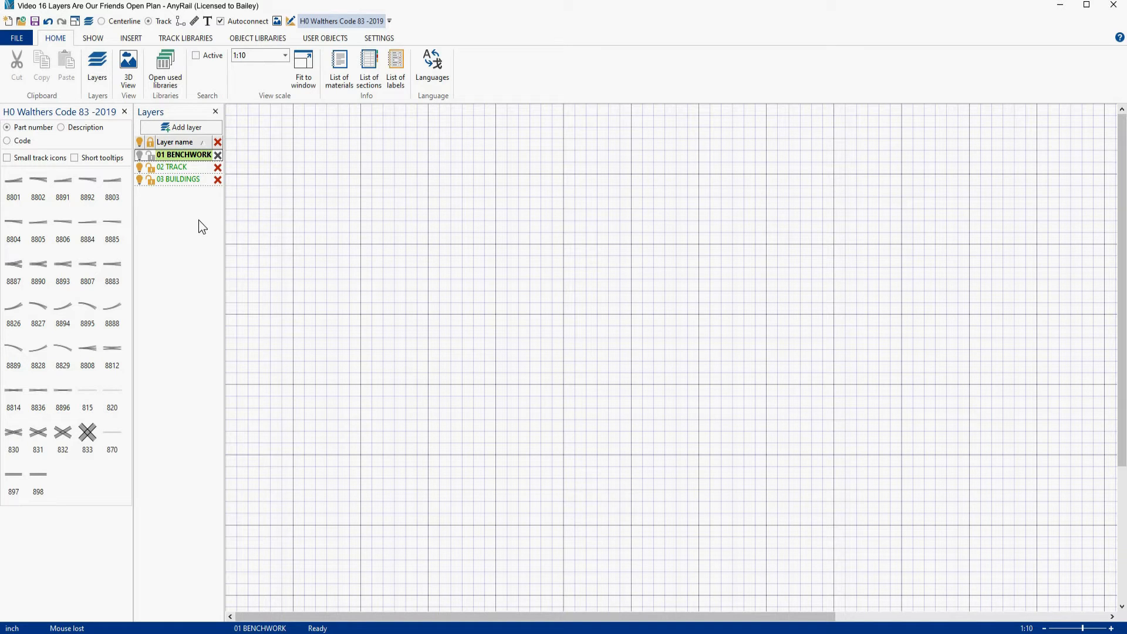
# Activate the 02 TRACK layer and place turnouts 8802, 8893 and 8895 in a row across the upper part of the plan
pyautogui.click(189, 167)
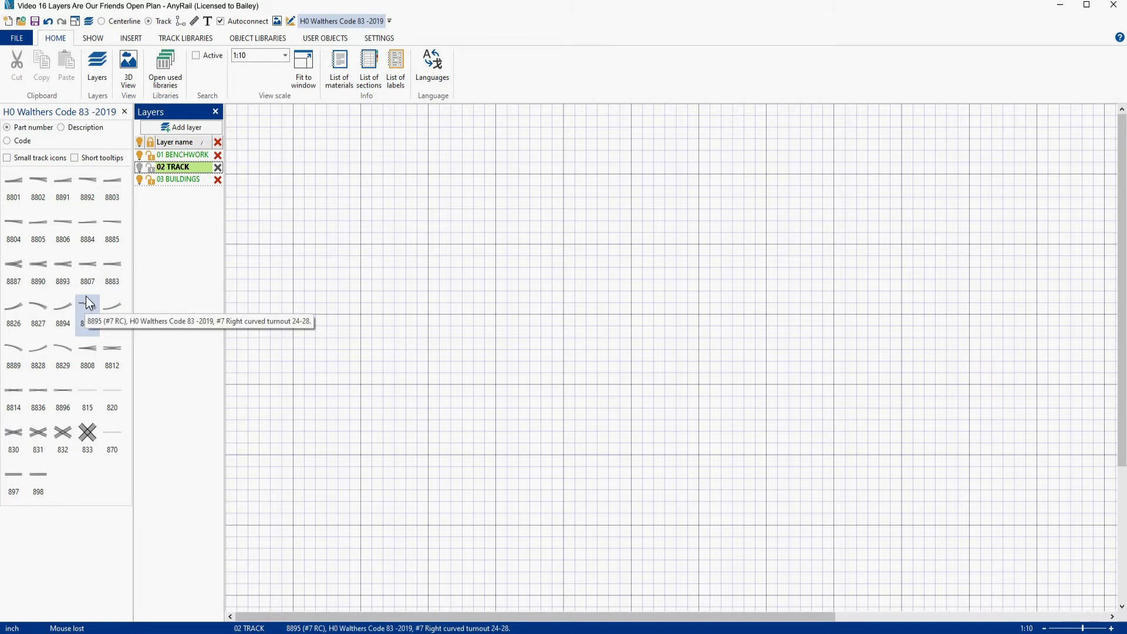
pyautogui.click(40, 177)
pyautogui.moveTo(517, 273); pyautogui.dragTo(402, 166)
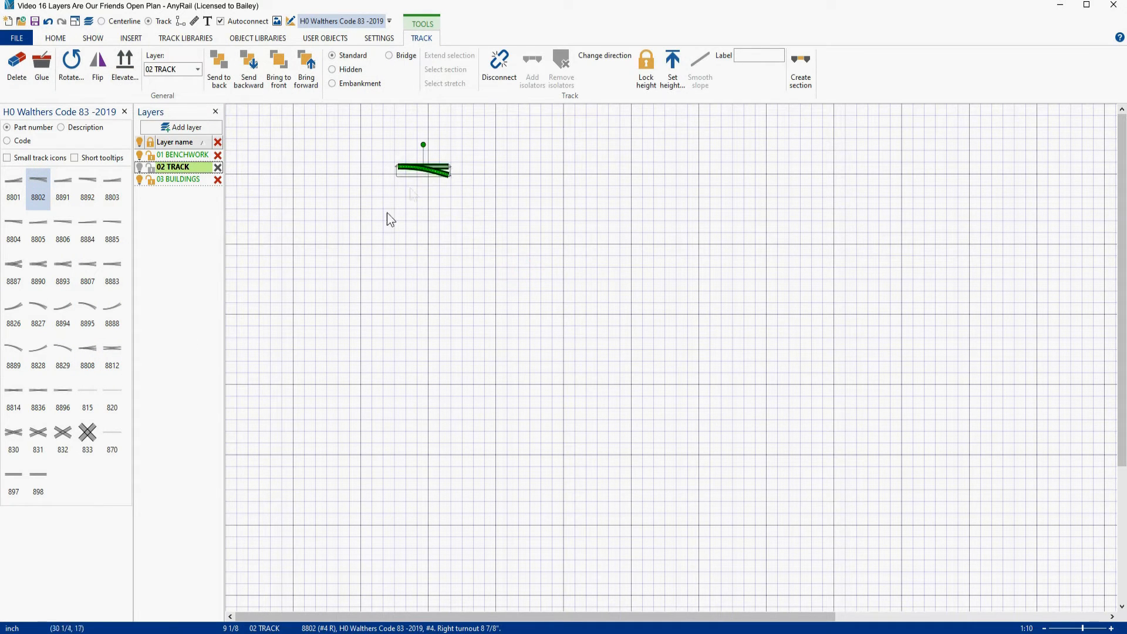
pyautogui.click(67, 271)
pyautogui.moveTo(516, 277); pyautogui.dragTo(534, 174)
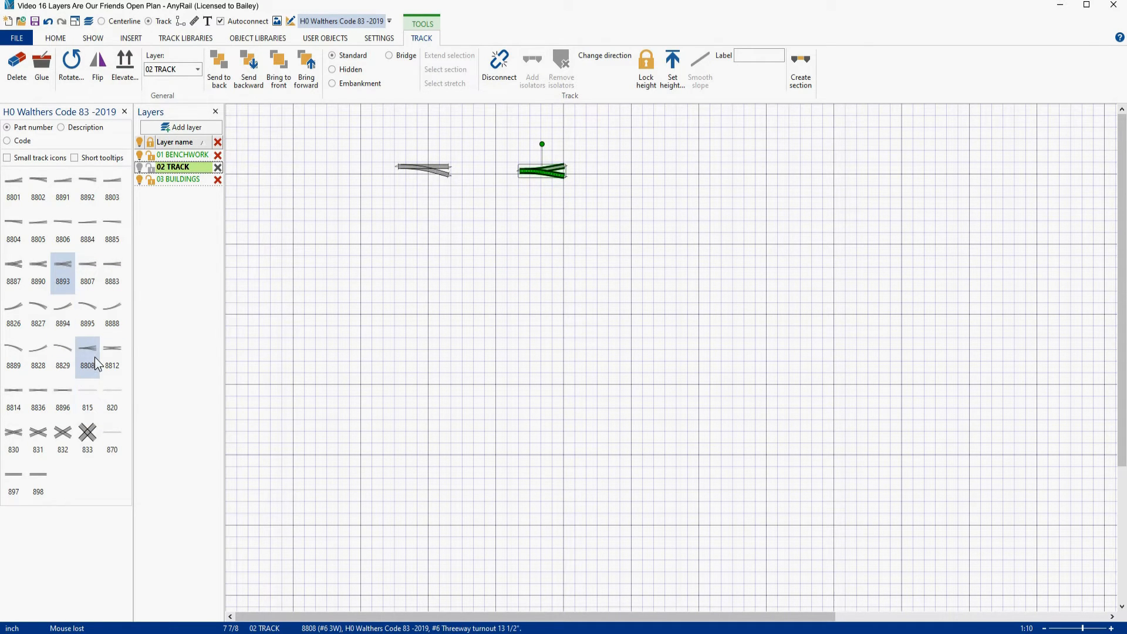
pyautogui.click(89, 311)
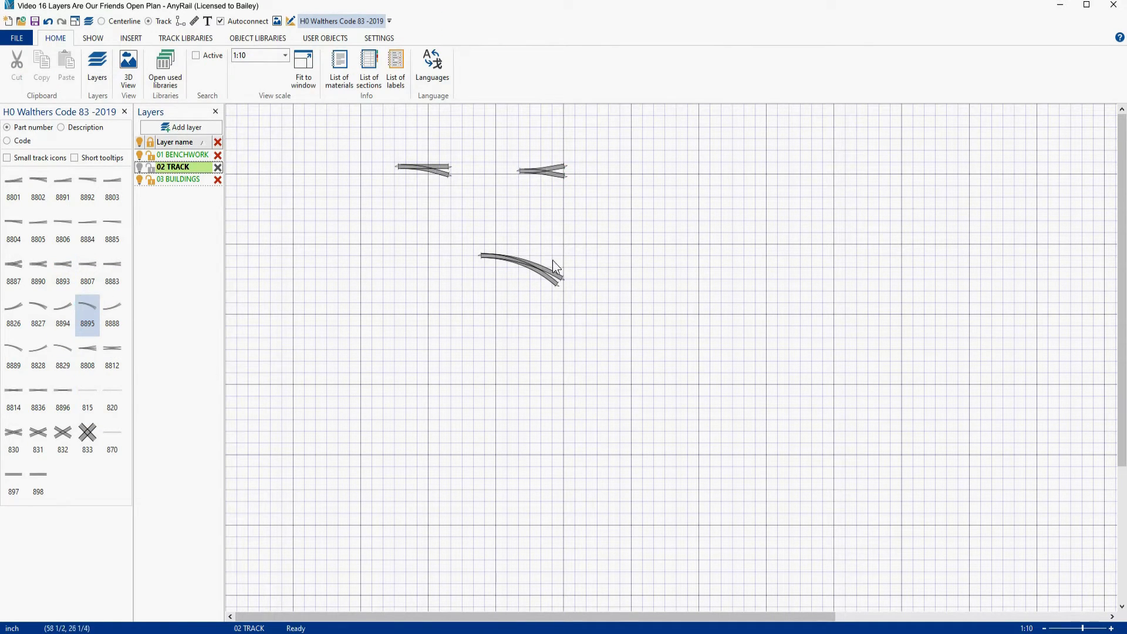
pyautogui.moveTo(527, 265); pyautogui.dragTo(674, 182)
pyautogui.click(496, 242)
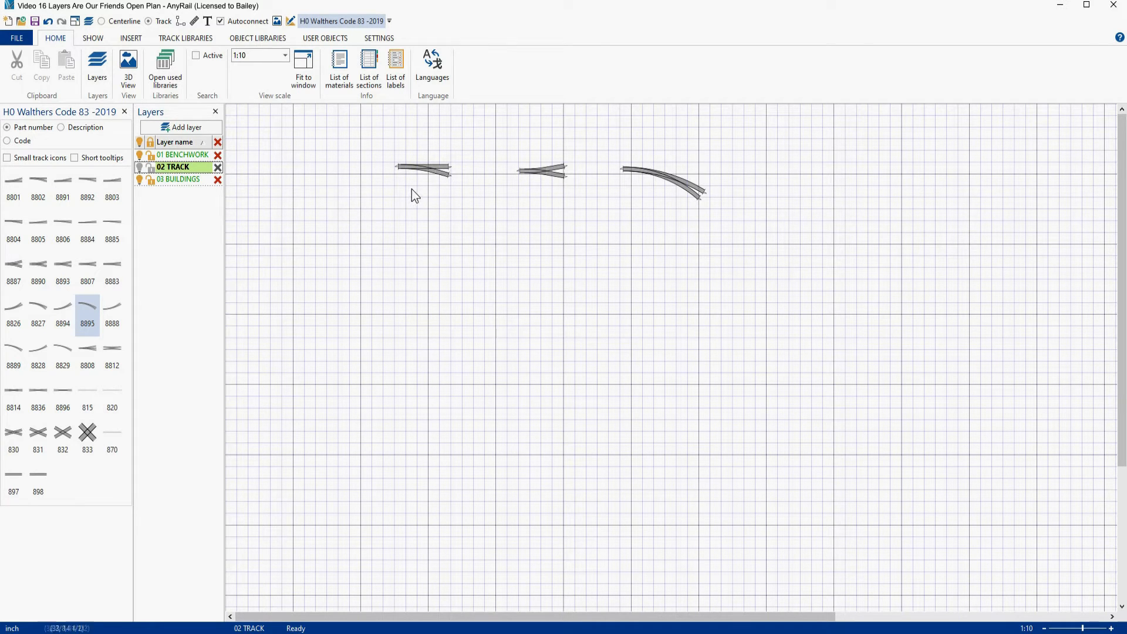
# Add a new layer and name it 02.1 Main Line
pyautogui.click(189, 125)
pyautogui.doubleClick(183, 192)
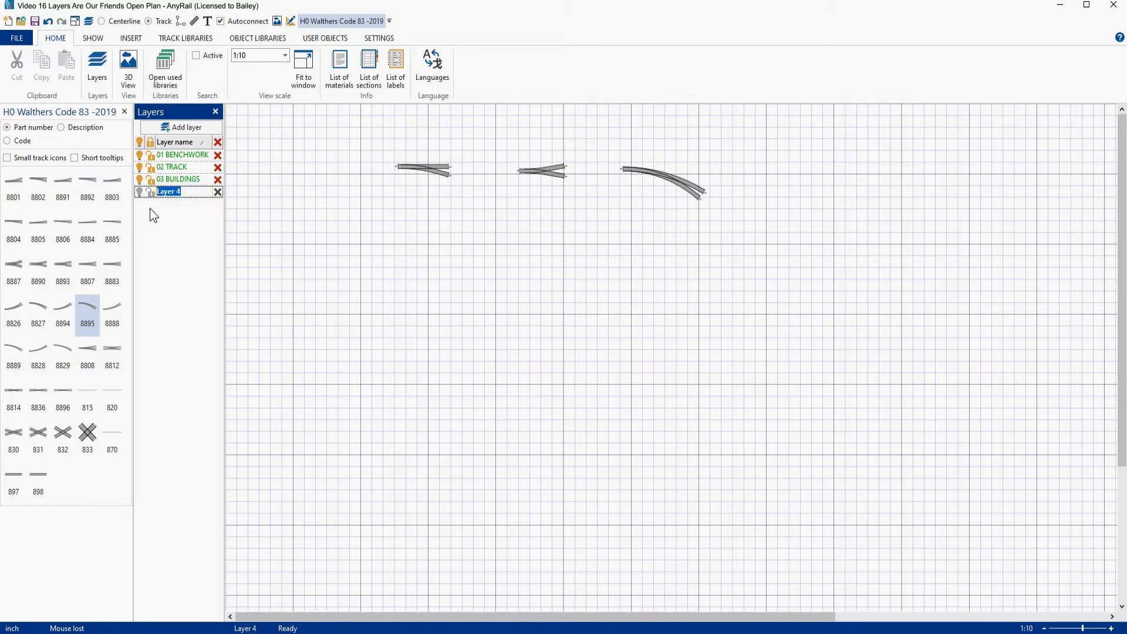
pyautogui.write('02.1 Main Line')
pyautogui.press('Return')
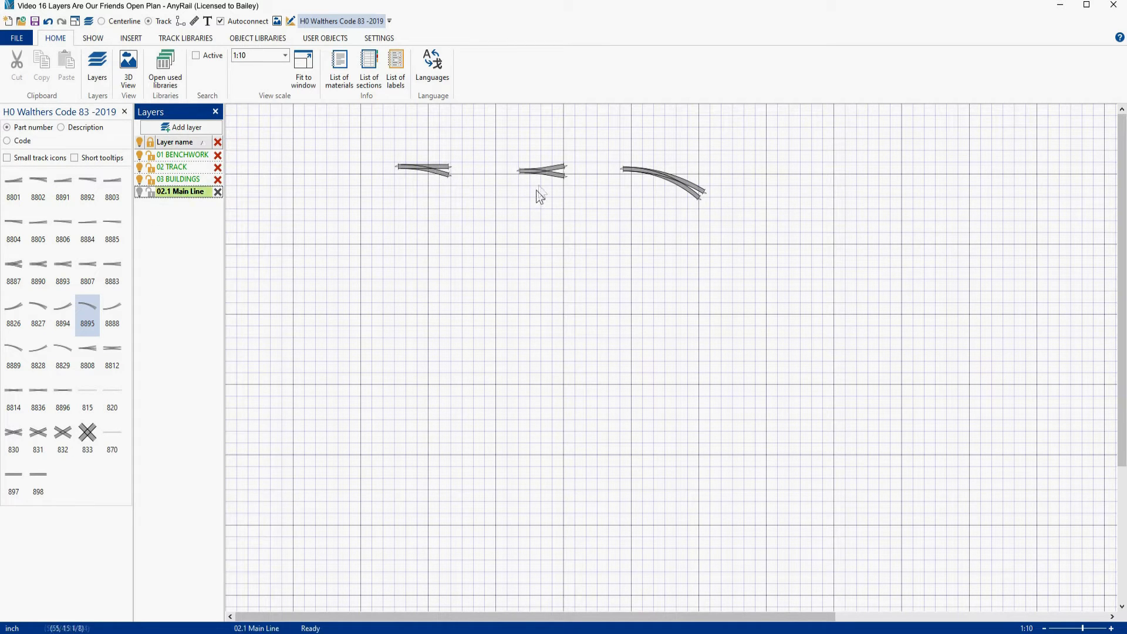
# Add another layer and name it 02.3 Passing Siding Vallejo
pyautogui.click(182, 126)
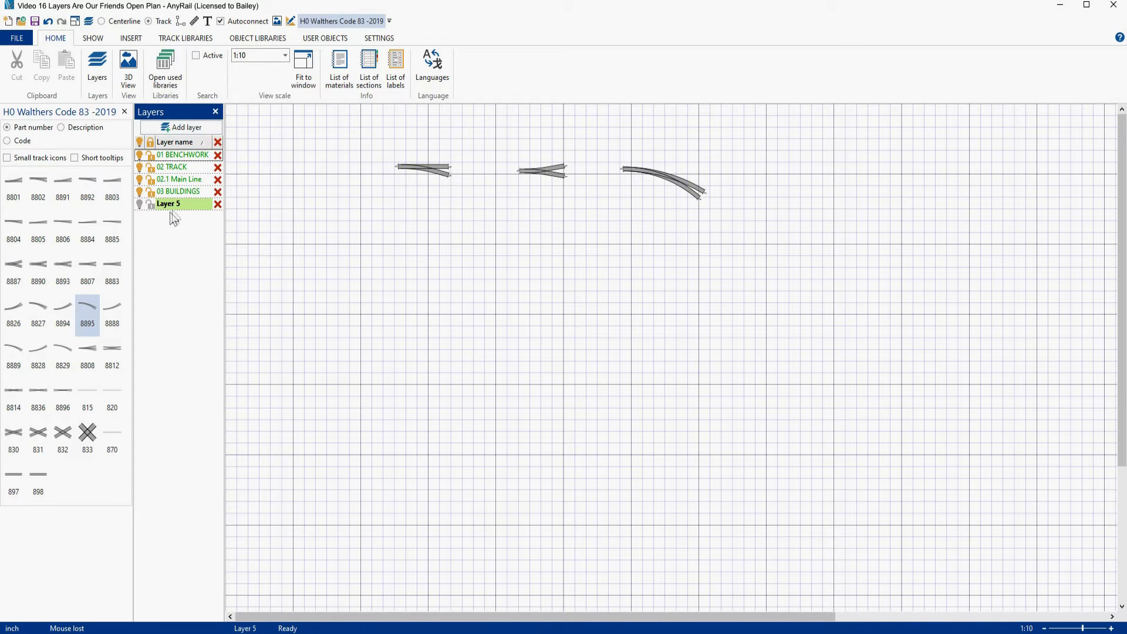
pyautogui.doubleClick(179, 203)
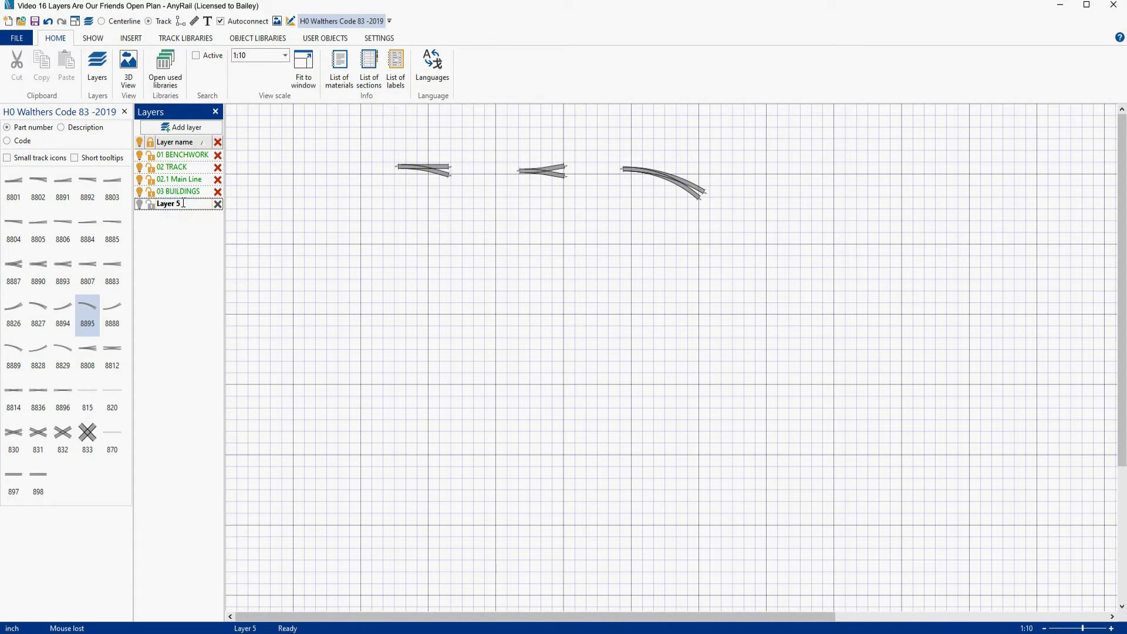
pyautogui.moveTo(182, 203); pyautogui.dragTo(152, 204)
pyautogui.write('02.3')
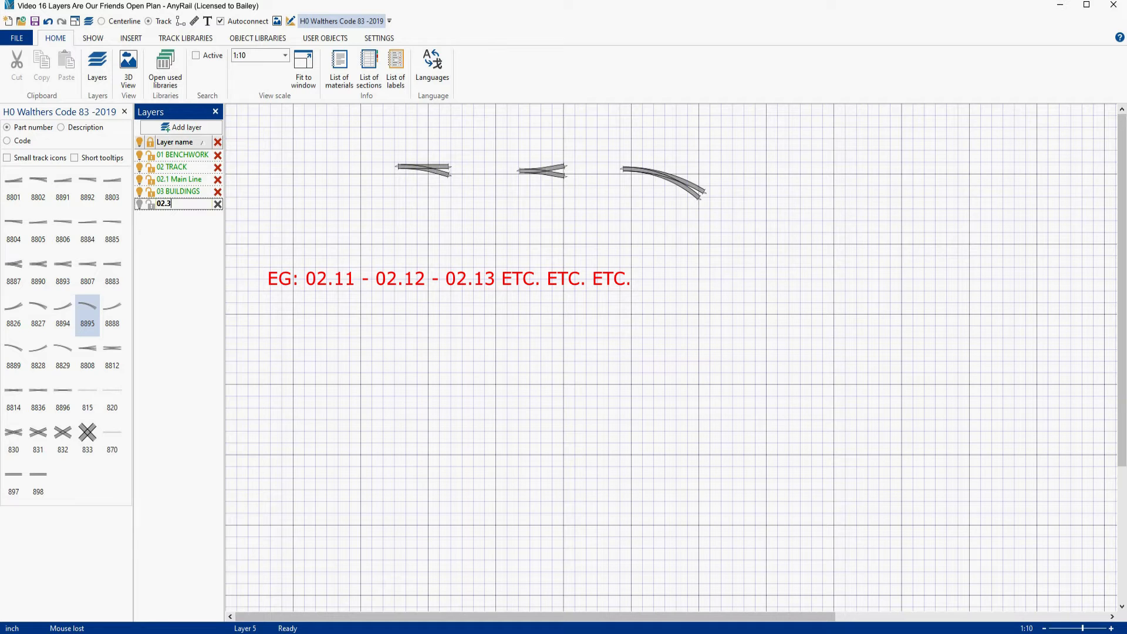
pyautogui.write('Passing')
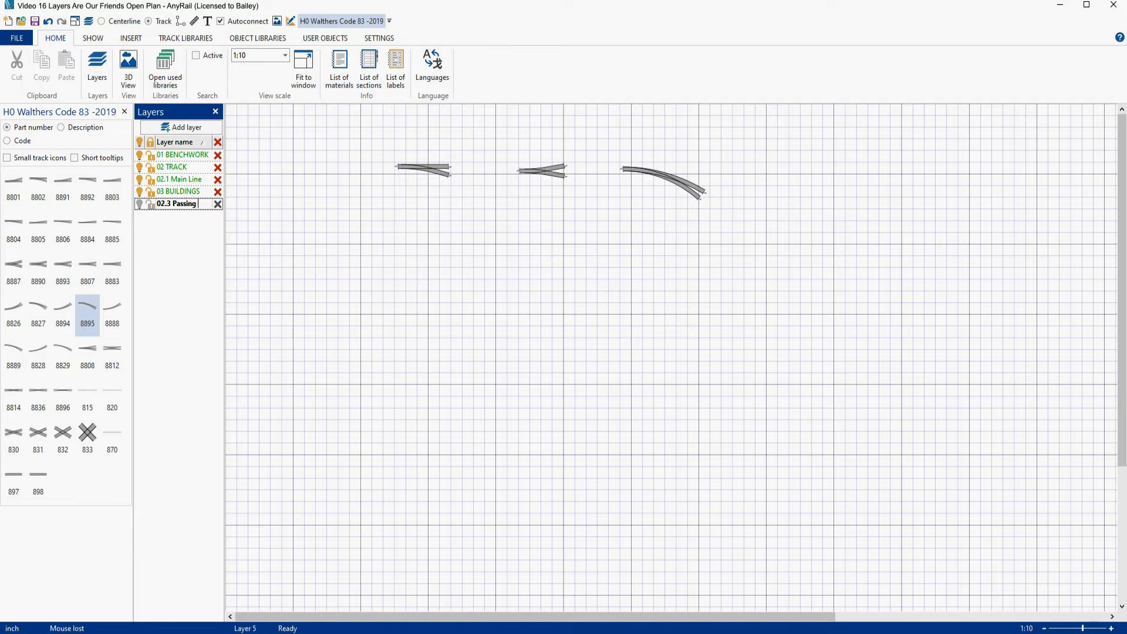
pyautogui.write(' Siding Vallejo')
pyautogui.press('Return')
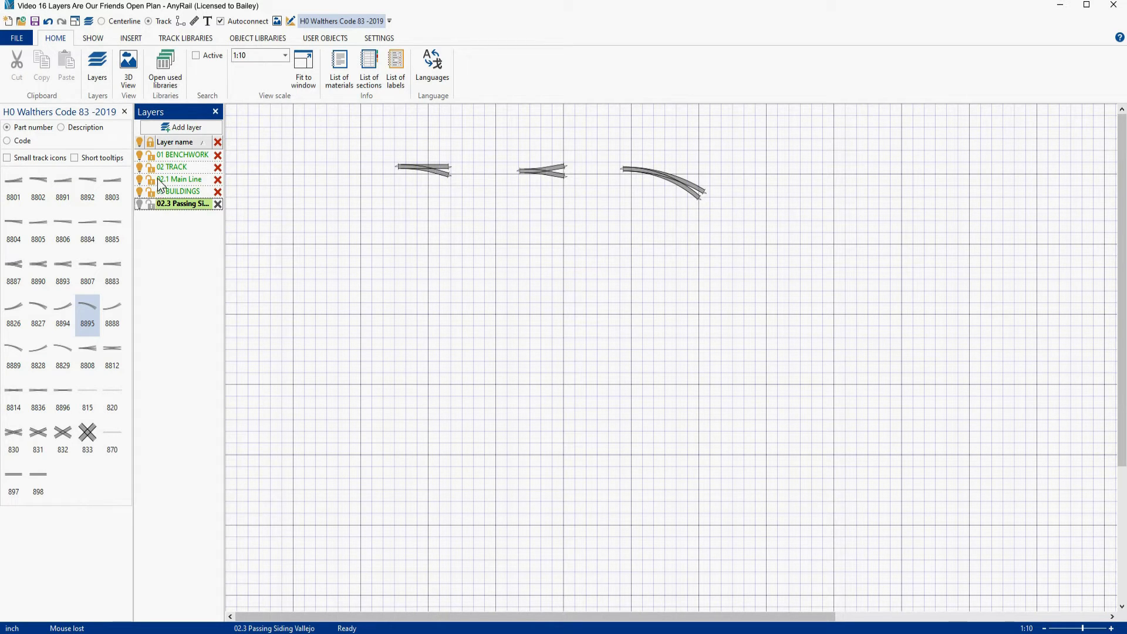
# Add a layer named 02.5 Amalgamated Fish Processing, and sort the layers by name in descending and back to ascending order
pyautogui.click(182, 126)
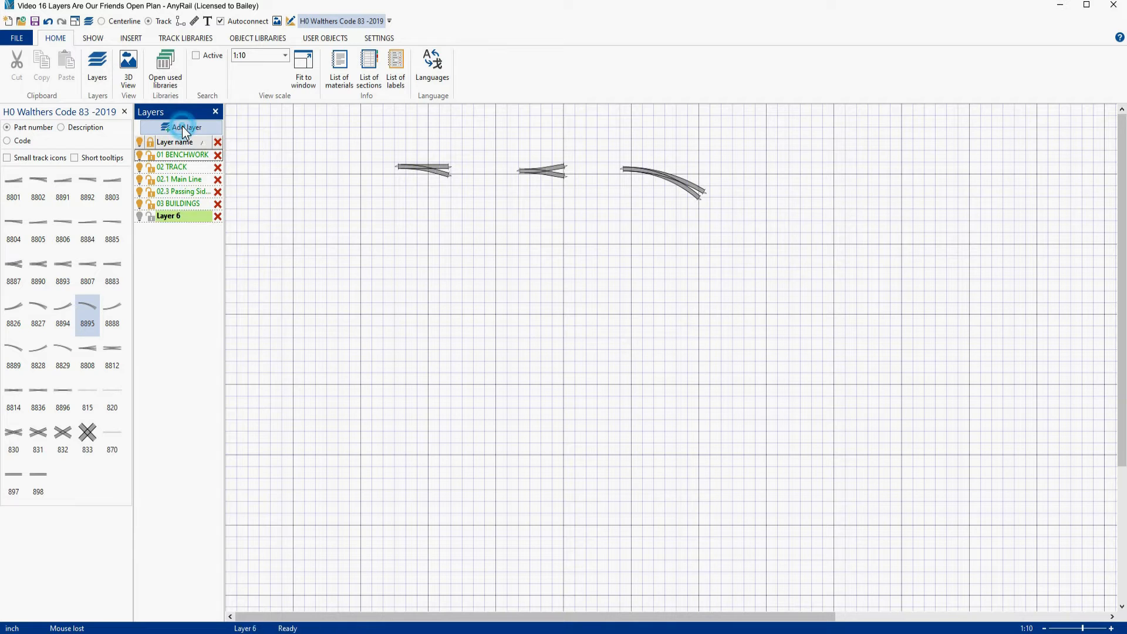
pyautogui.click(179, 215)
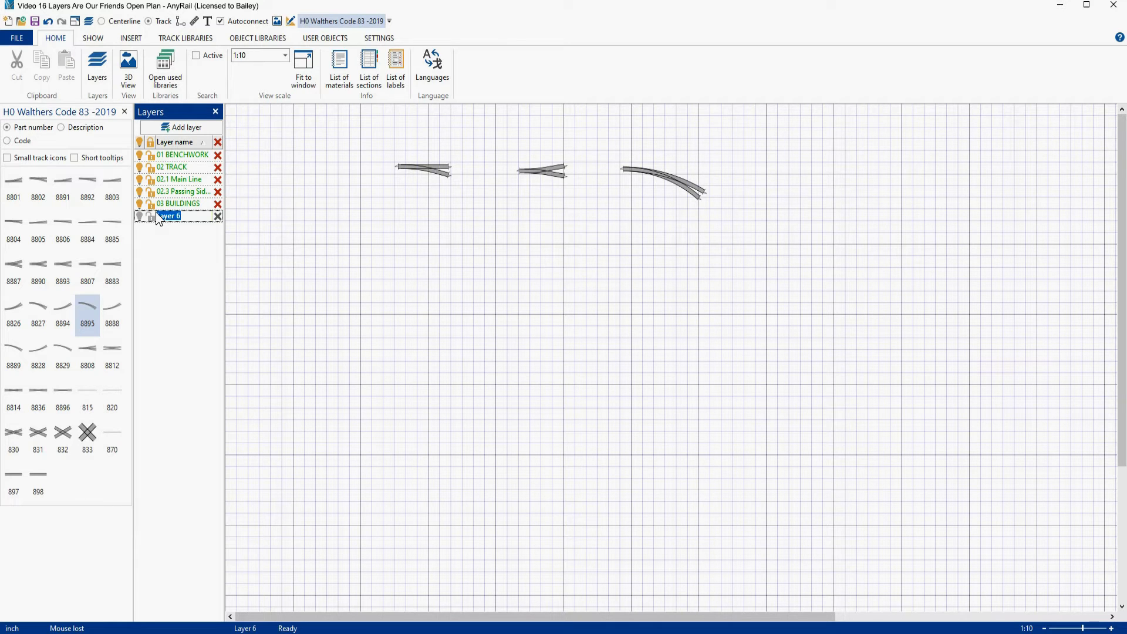
pyautogui.write('02')
pyautogui.write('.')
pyautogui.write('5')
pyautogui.write(' Ama')
pyautogui.write('lgamat')
pyautogui.write('ed F')
pyautogui.write('ish Pr')
pyautogui.write('ocessing')
pyautogui.press('Return')
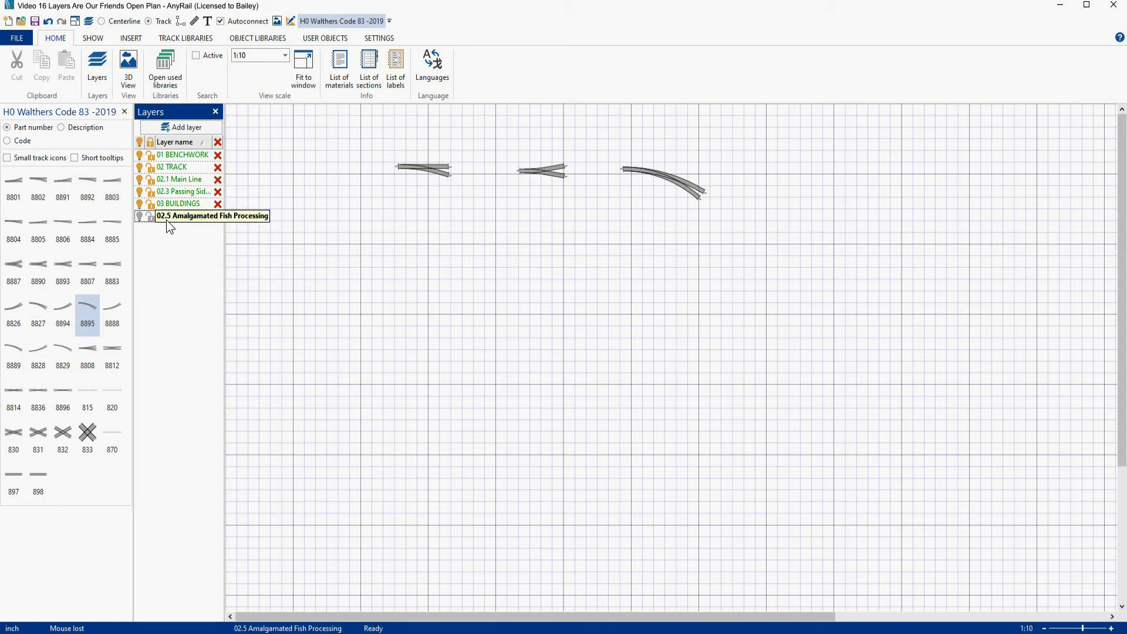
pyautogui.click(178, 142)
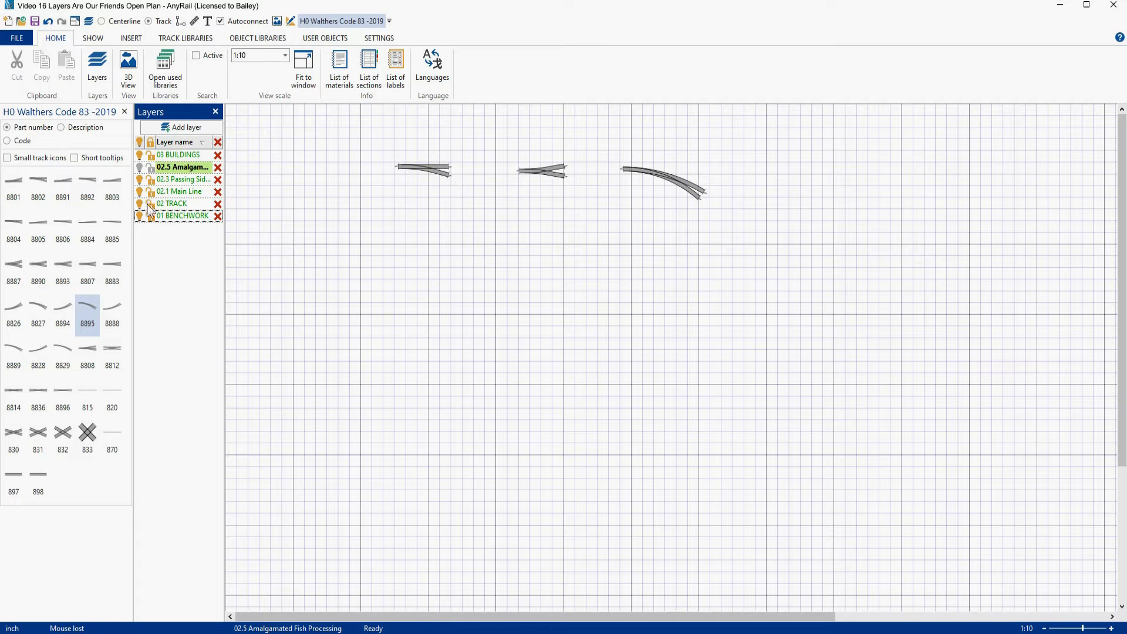
pyautogui.click(175, 143)
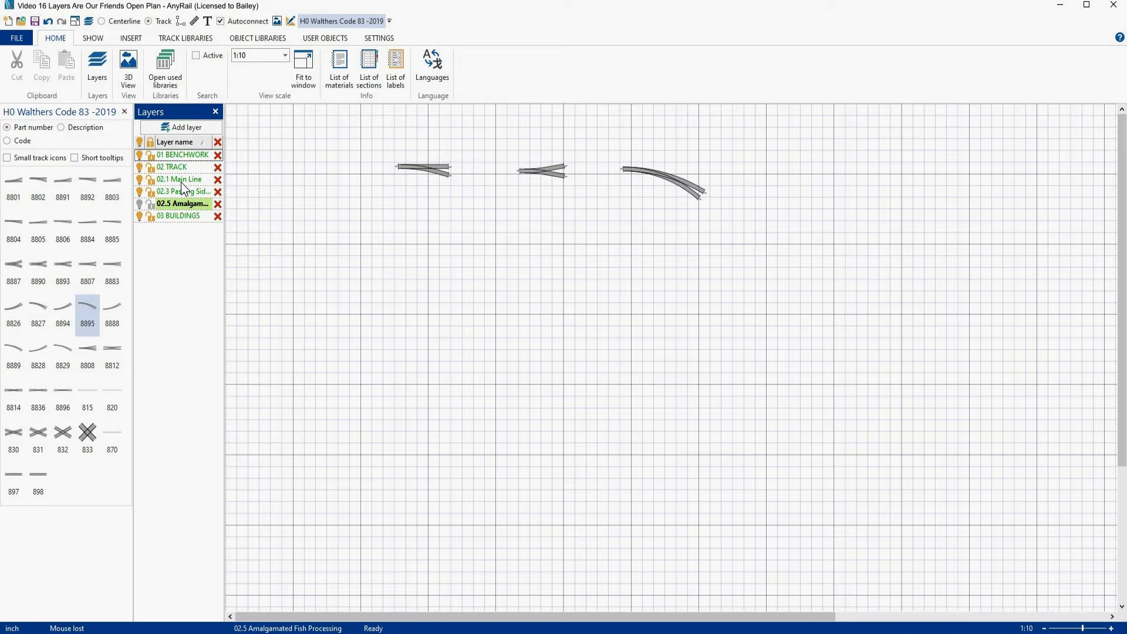
# Assign right turnout 8802 to the 02.1 Main Line layer
pyautogui.click(421, 169)
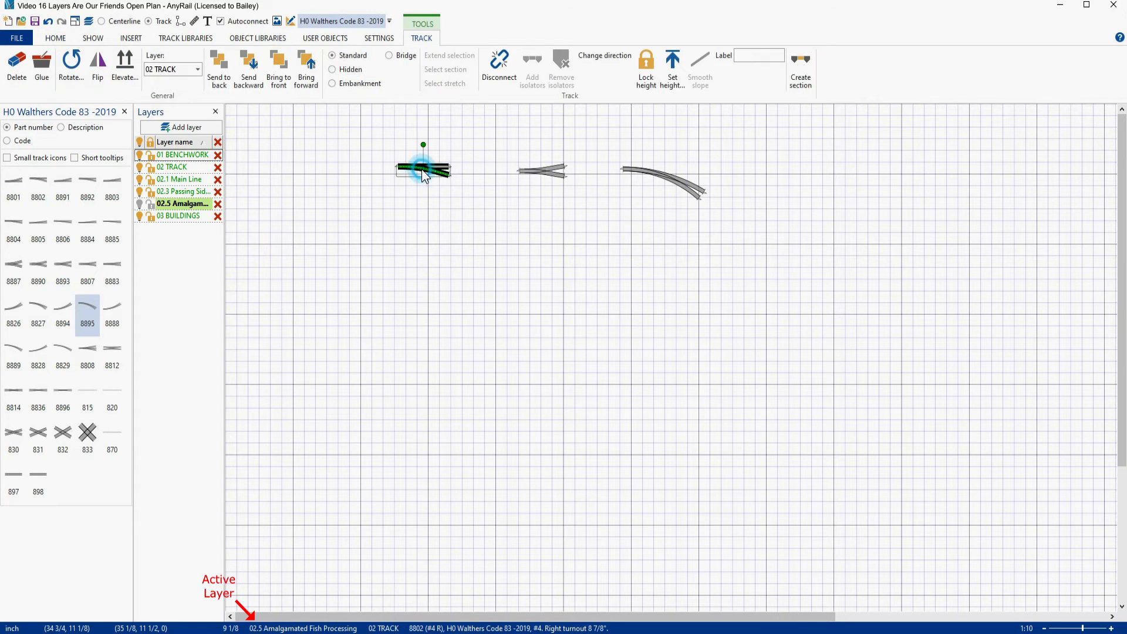
pyautogui.click(198, 69)
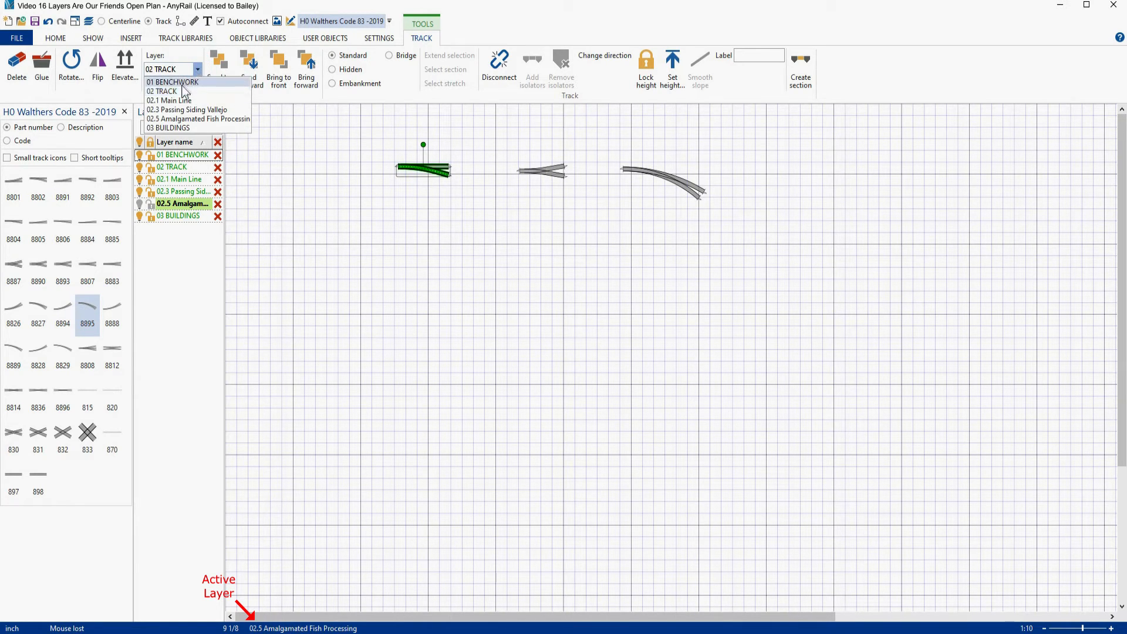
pyautogui.click(171, 101)
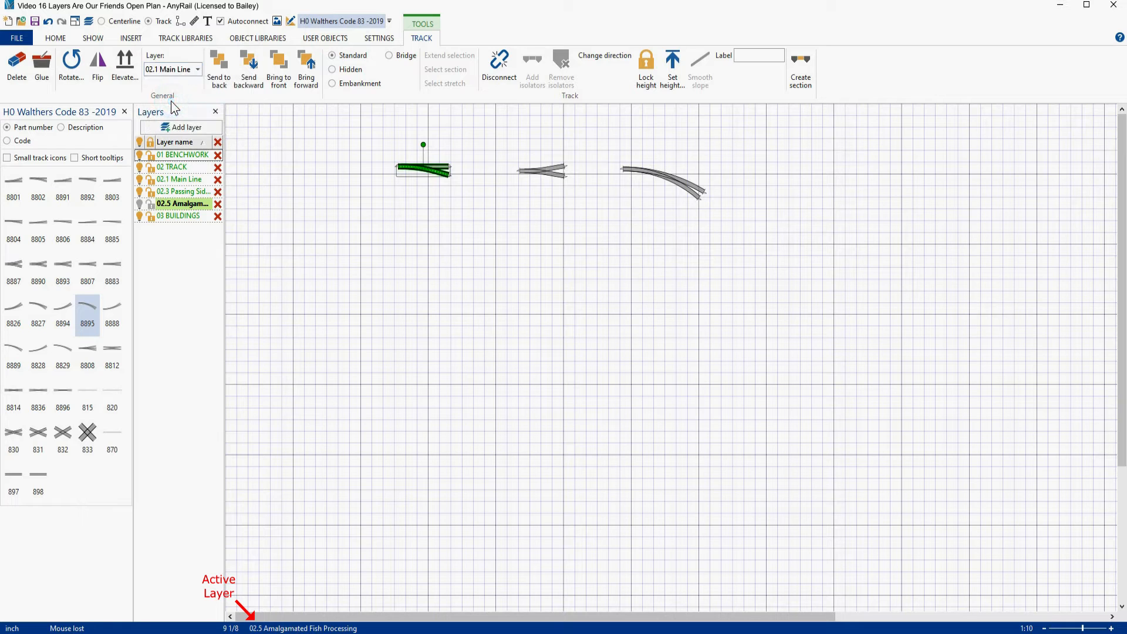
pyautogui.click(383, 258)
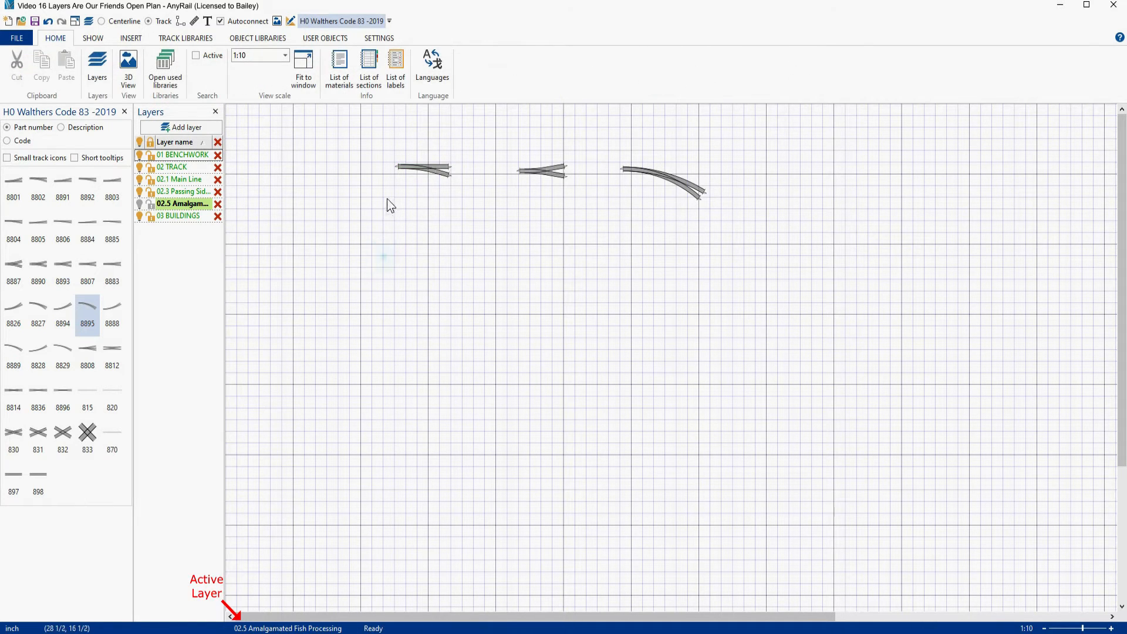
# Assign wye turnout 8893 to the 02.3 Passing Siding Vallejo layer
pyautogui.click(537, 176)
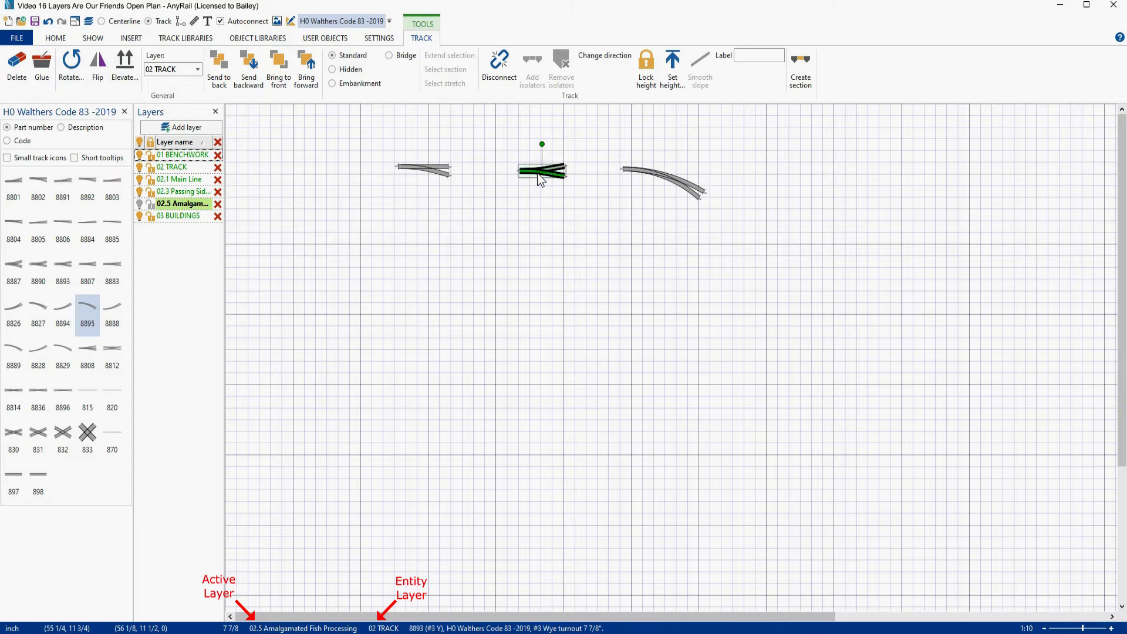
pyautogui.click(198, 70)
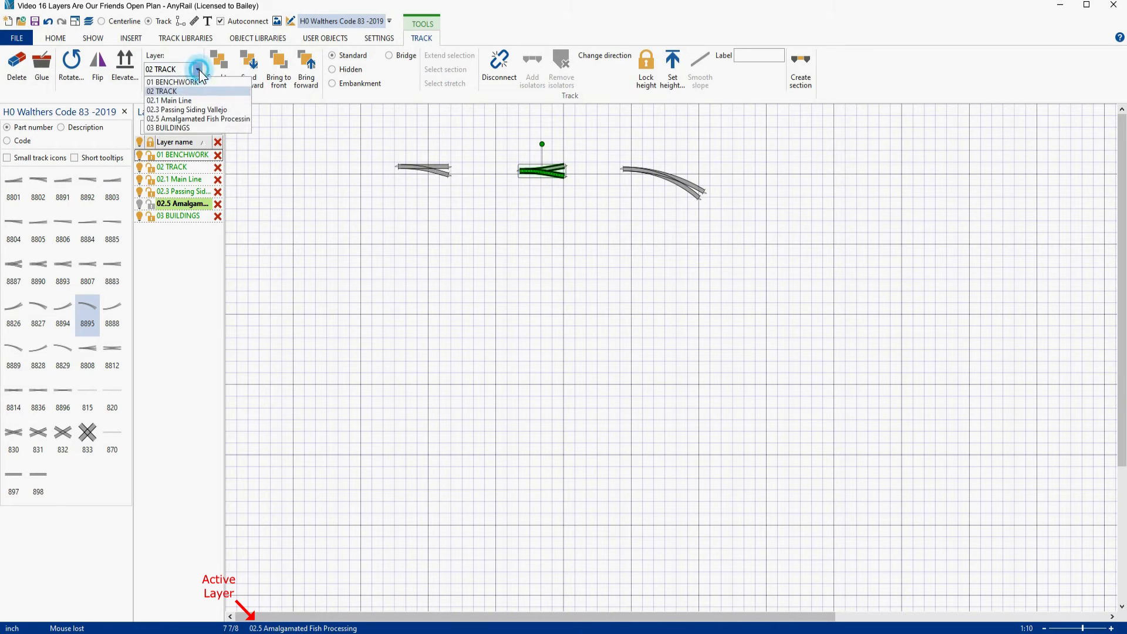
pyautogui.click(176, 110)
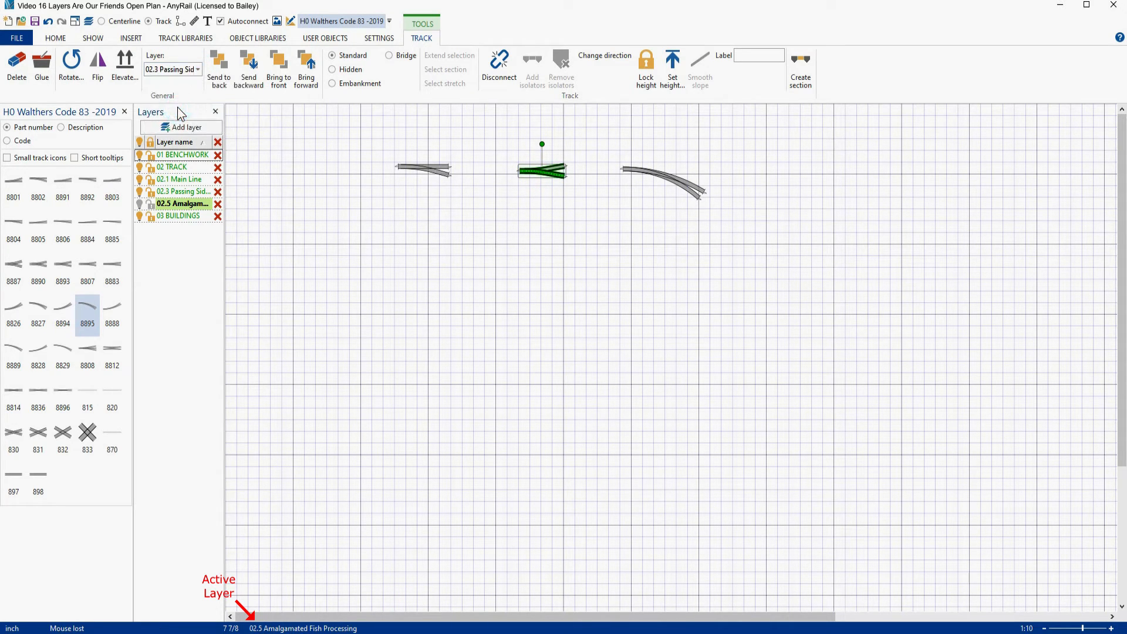
pyautogui.click(563, 329)
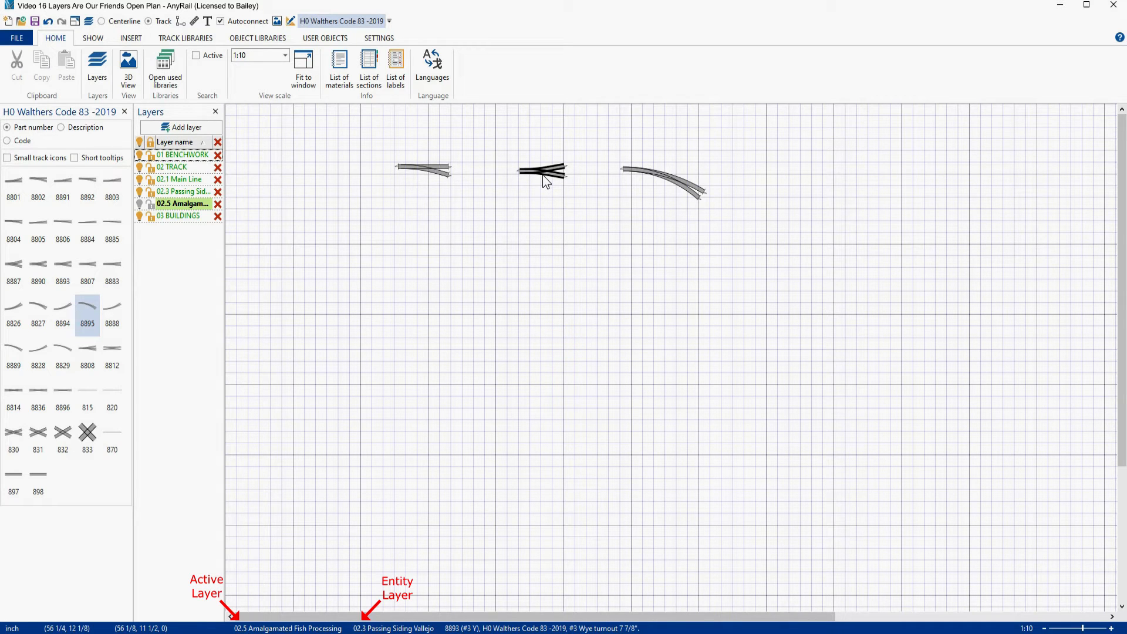
# Assign curved turnout 8895 to the 02.5 Amalgamated Fish Processing layer and reselect it to check its layer
pyautogui.click(659, 179)
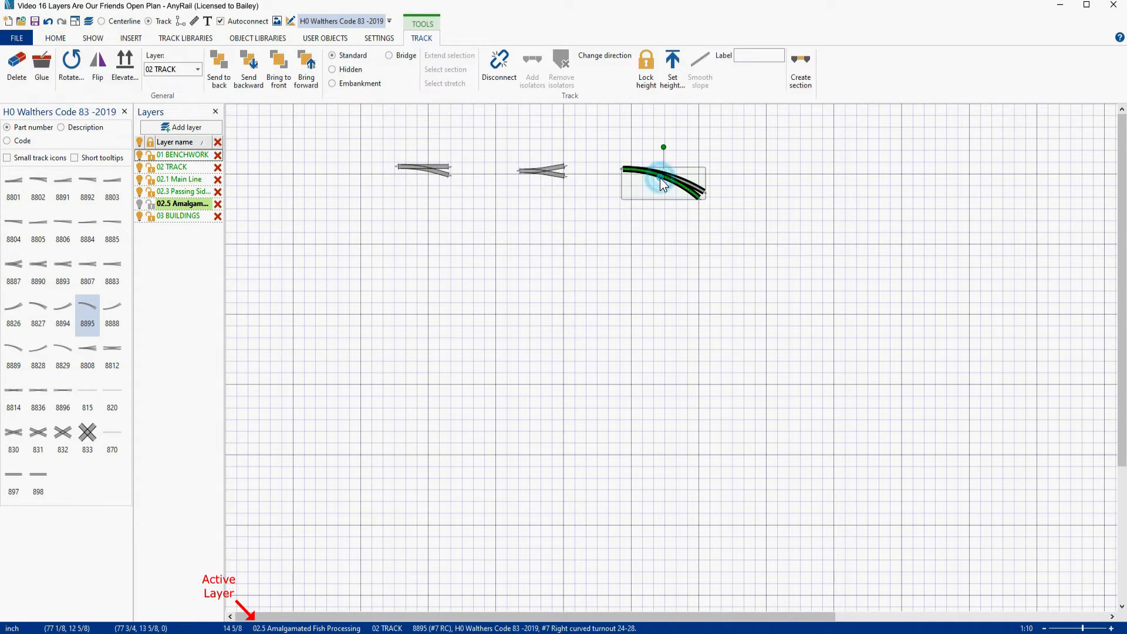
pyautogui.click(197, 69)
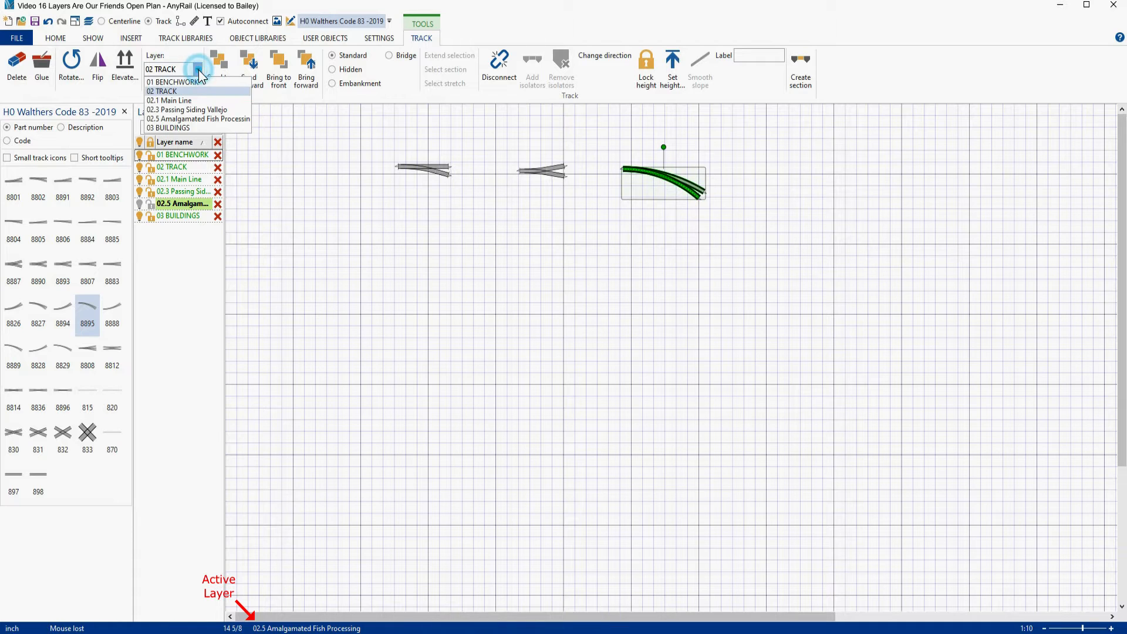
pyautogui.click(175, 119)
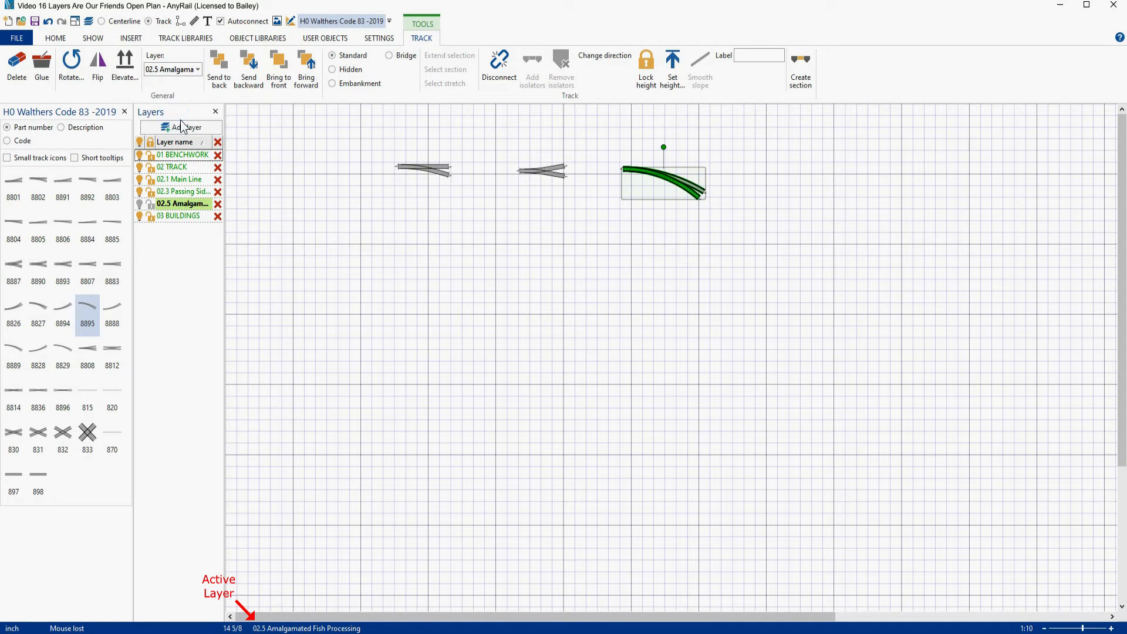
pyautogui.click(634, 264)
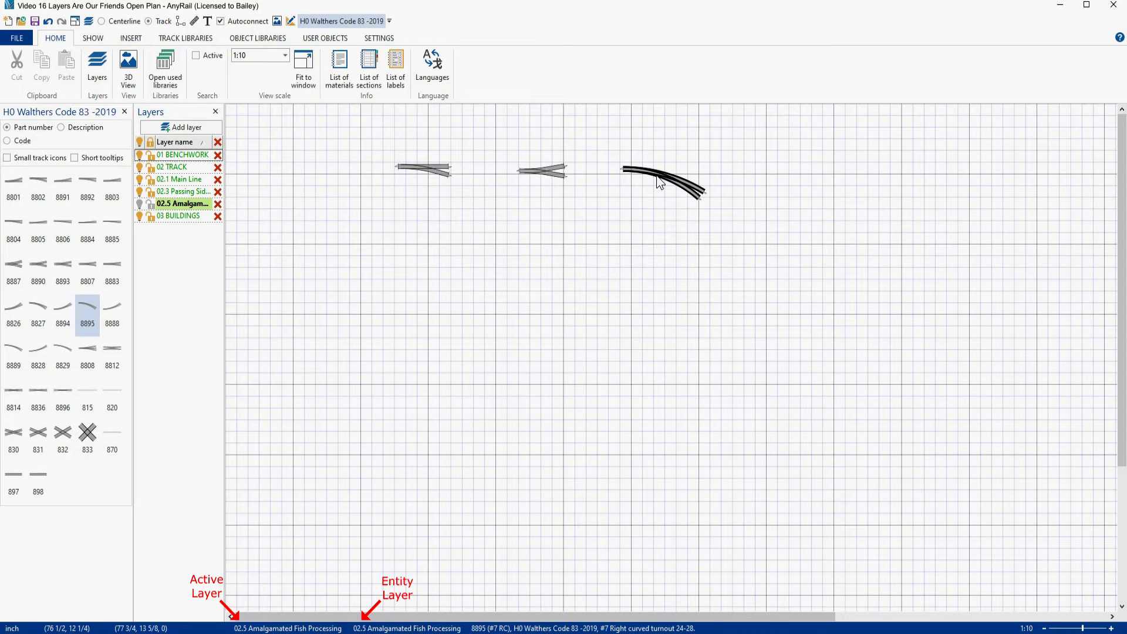
pyautogui.click(659, 183)
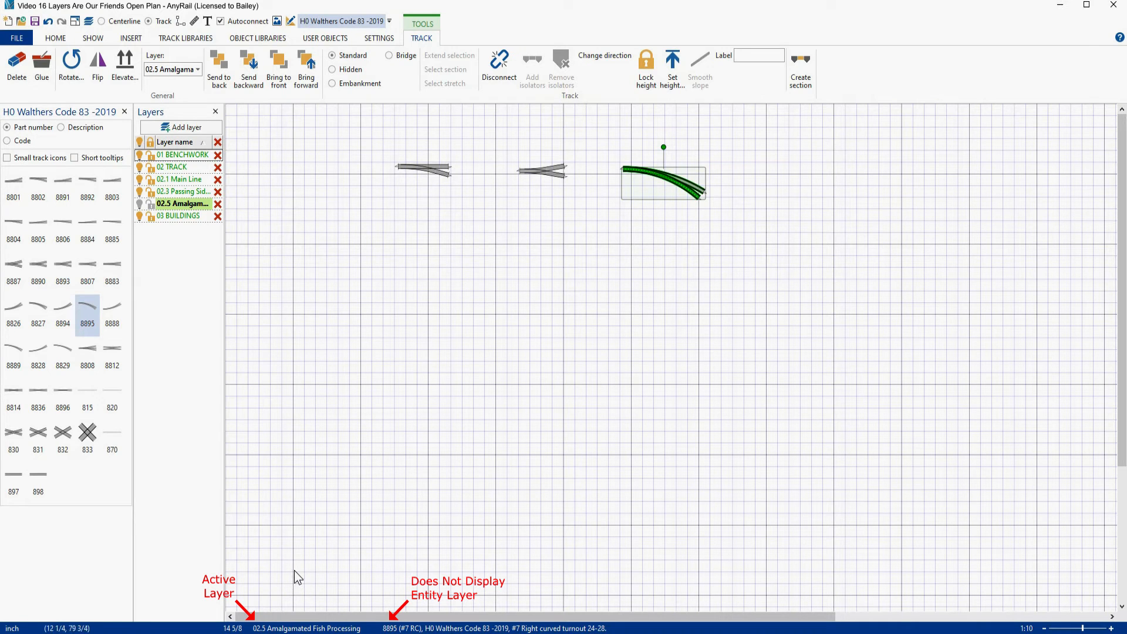
pyautogui.click(653, 253)
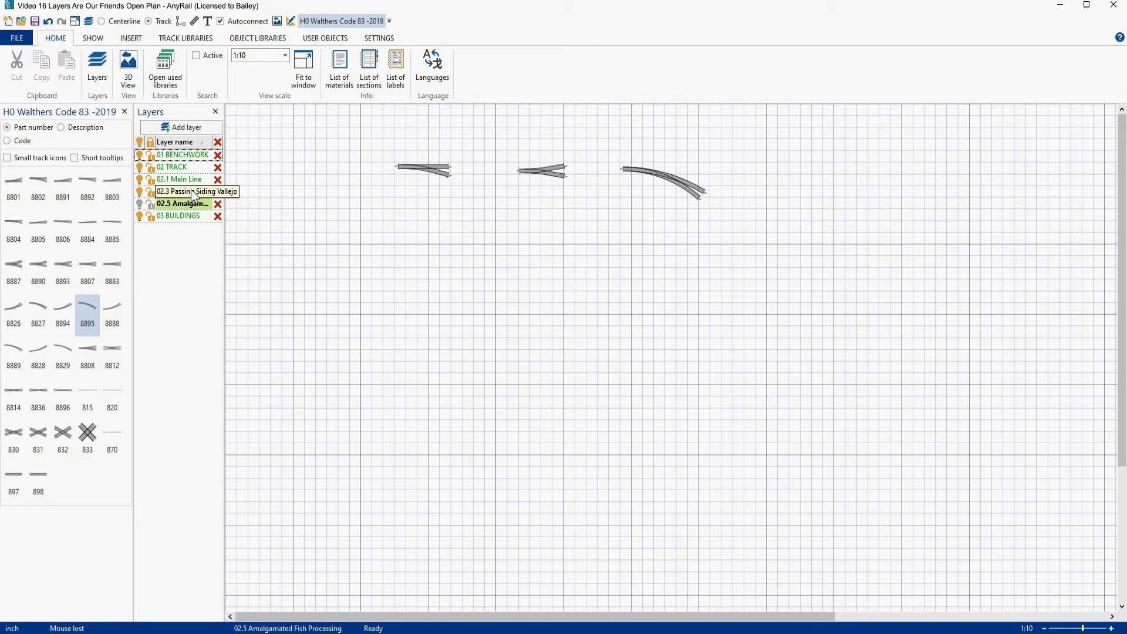
# Widen the layer list enough to read the full layer names, and narrow it again
pyautogui.click(225, 272)
pyautogui.moveTo(225, 271); pyautogui.dragTo(304, 273)
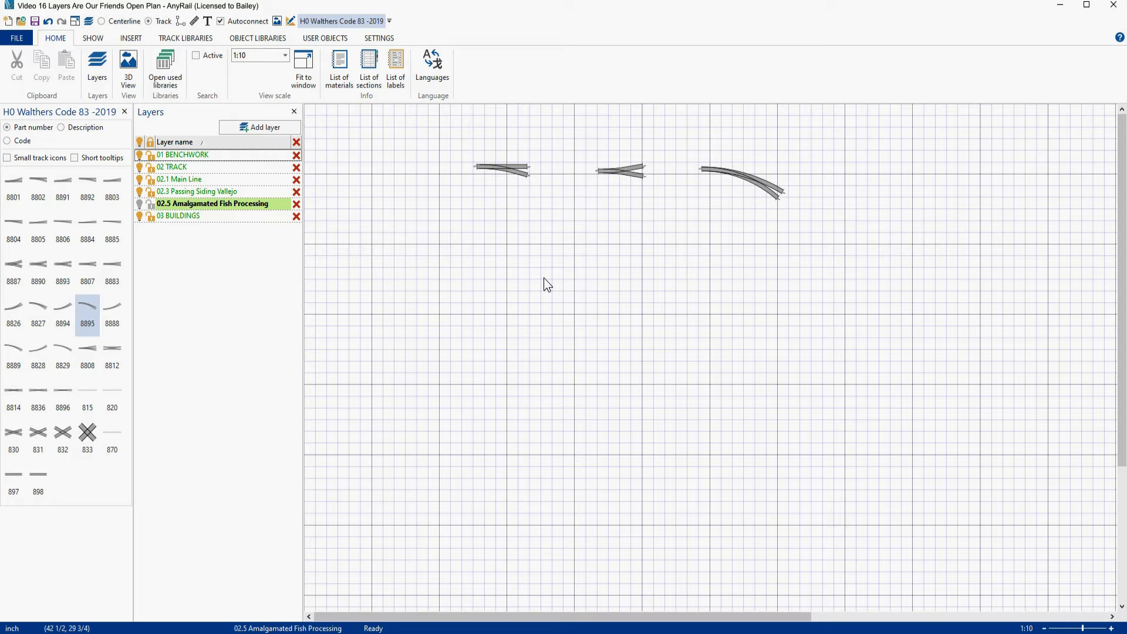
pyautogui.moveTo(304, 273); pyautogui.dragTo(219, 270)
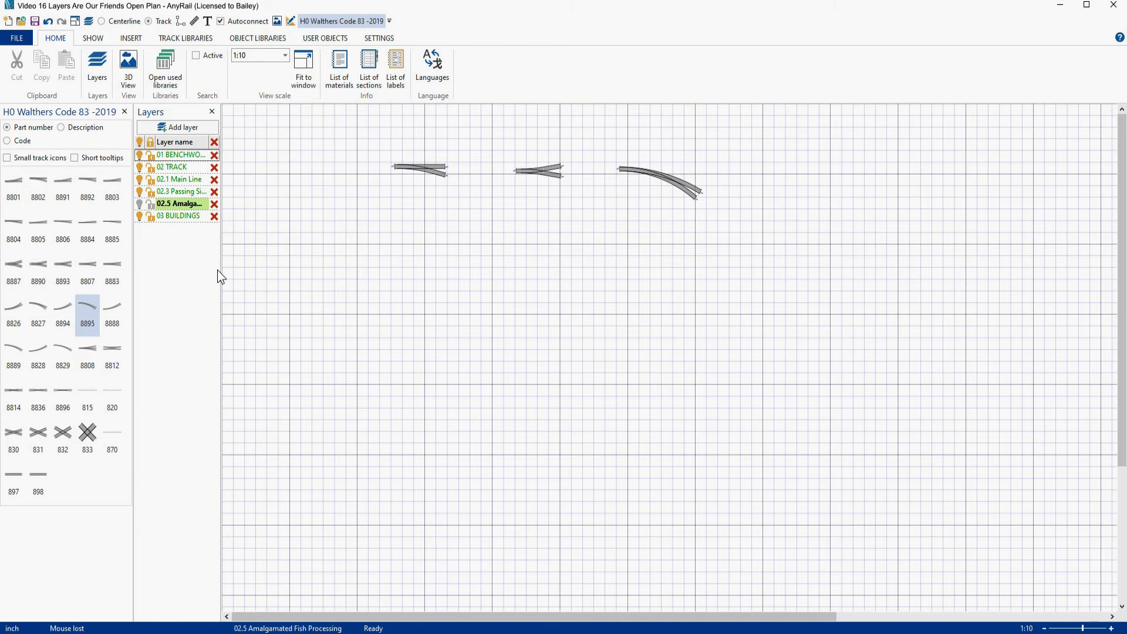
# Close the layer list and select wye turnout 8893 in the plan to check its layer
pyautogui.click(212, 112)
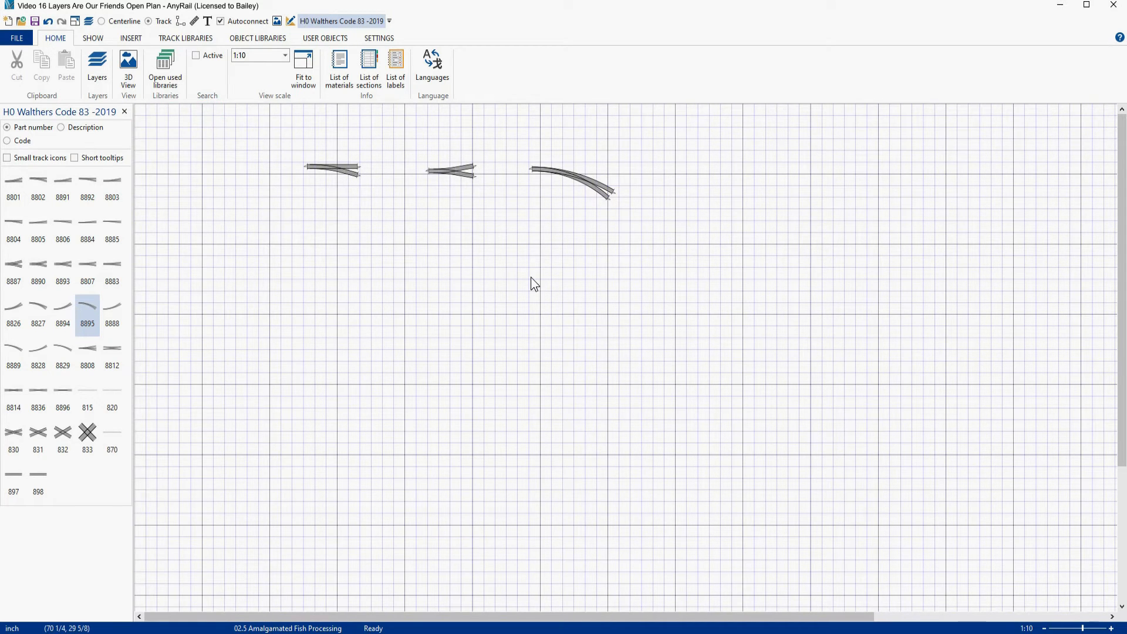
pyautogui.click(450, 173)
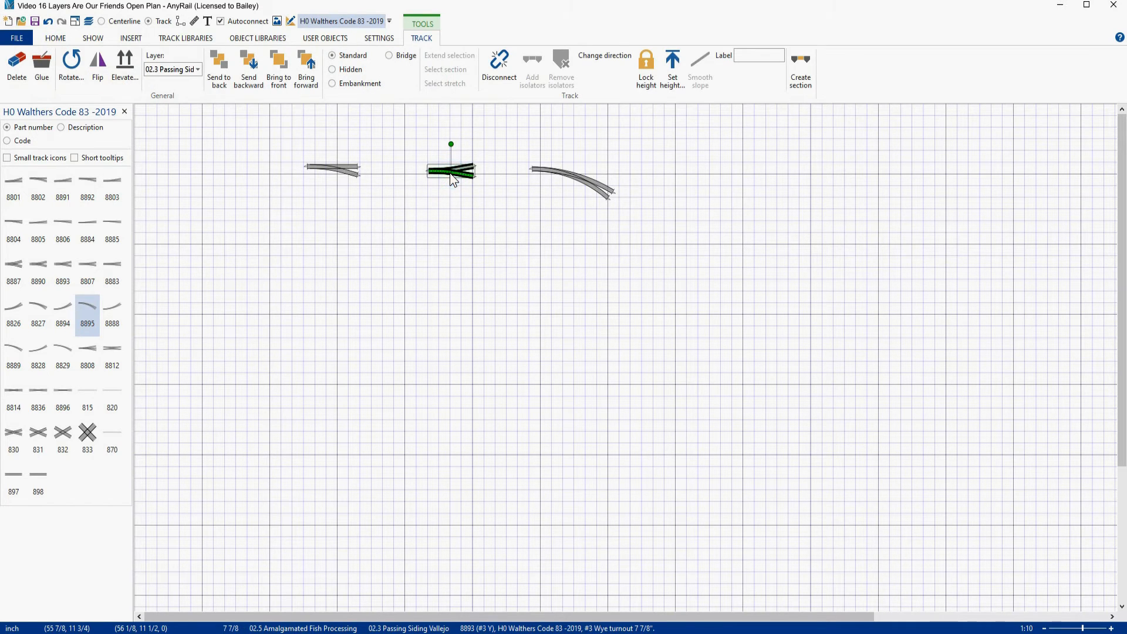
# Assign wye turnout 8893 to the 02.5 Amalgamated Fish Processing layer and open the layer list
pyautogui.click(199, 70)
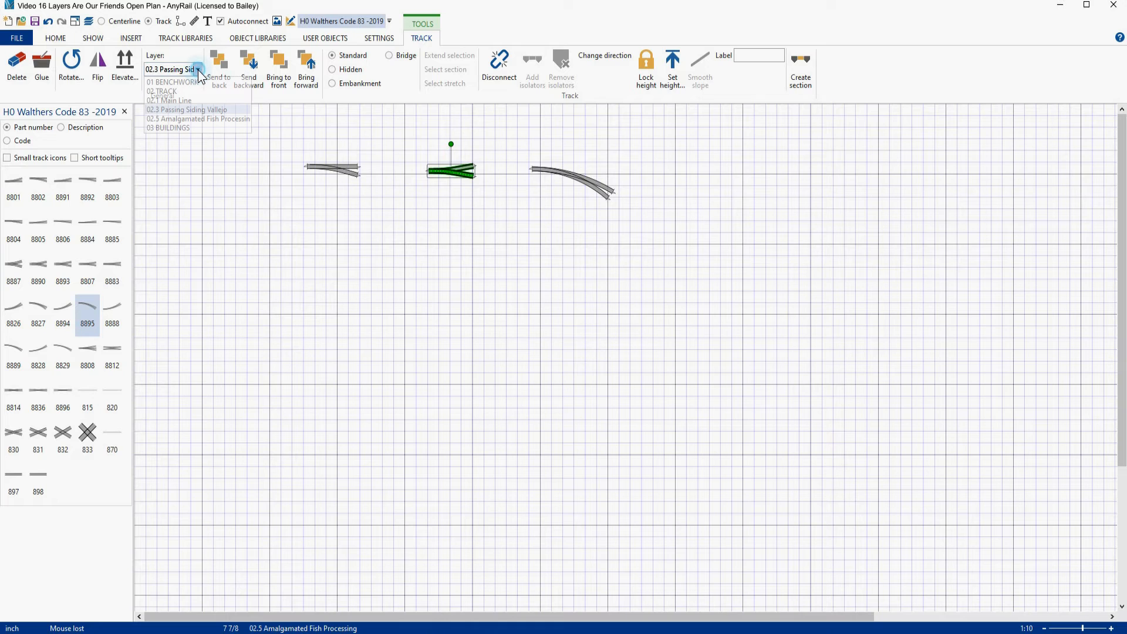
pyautogui.click(182, 119)
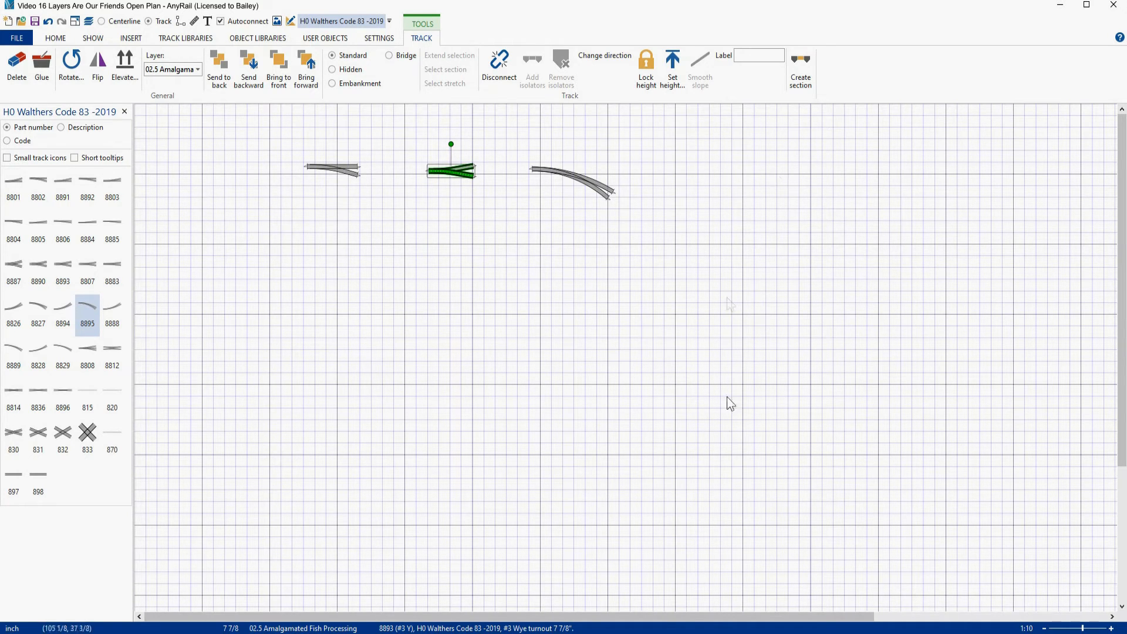
pyautogui.rightClick(547, 411)
pyautogui.click(571, 473)
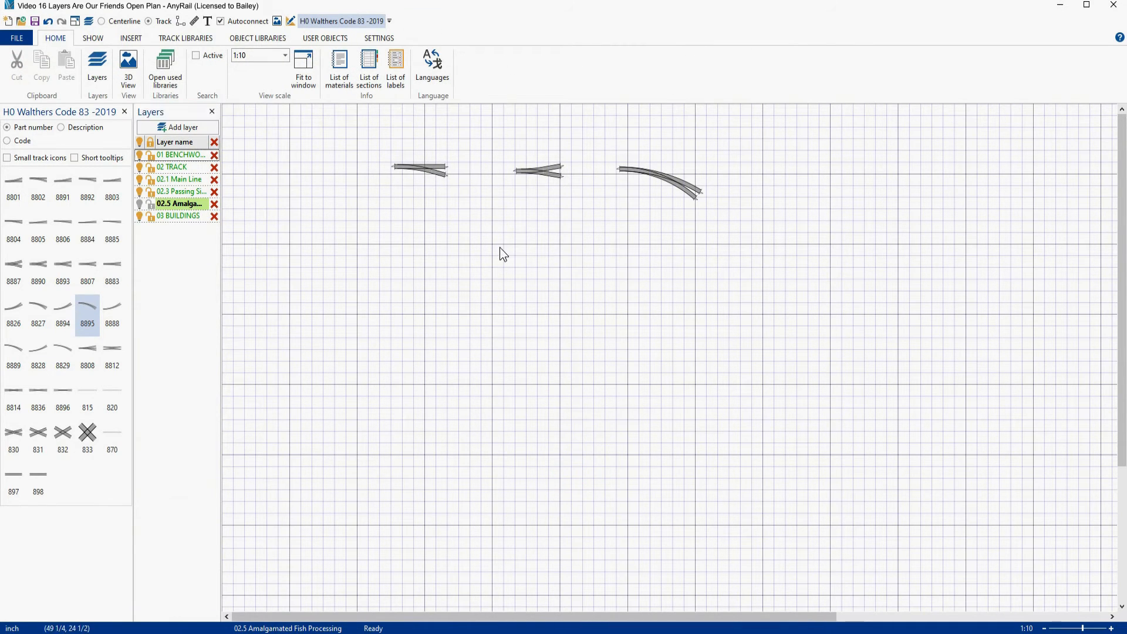
# Make 02.1 Main Line the active layer and close the layer list
pyautogui.click(212, 111)
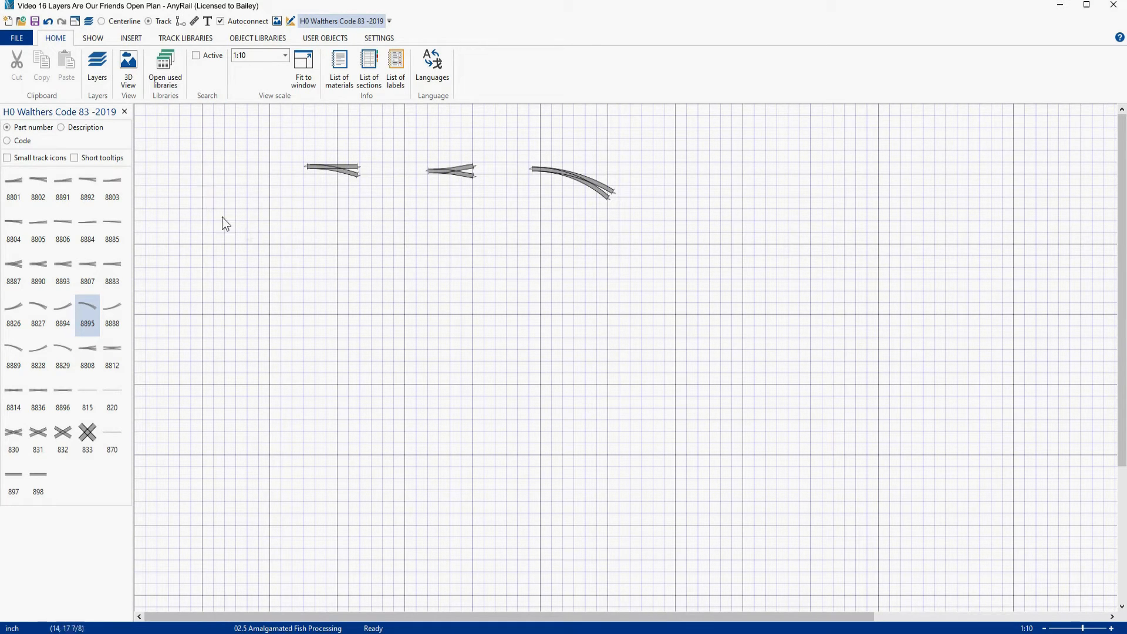
pyautogui.rightClick(289, 238)
pyautogui.click(317, 302)
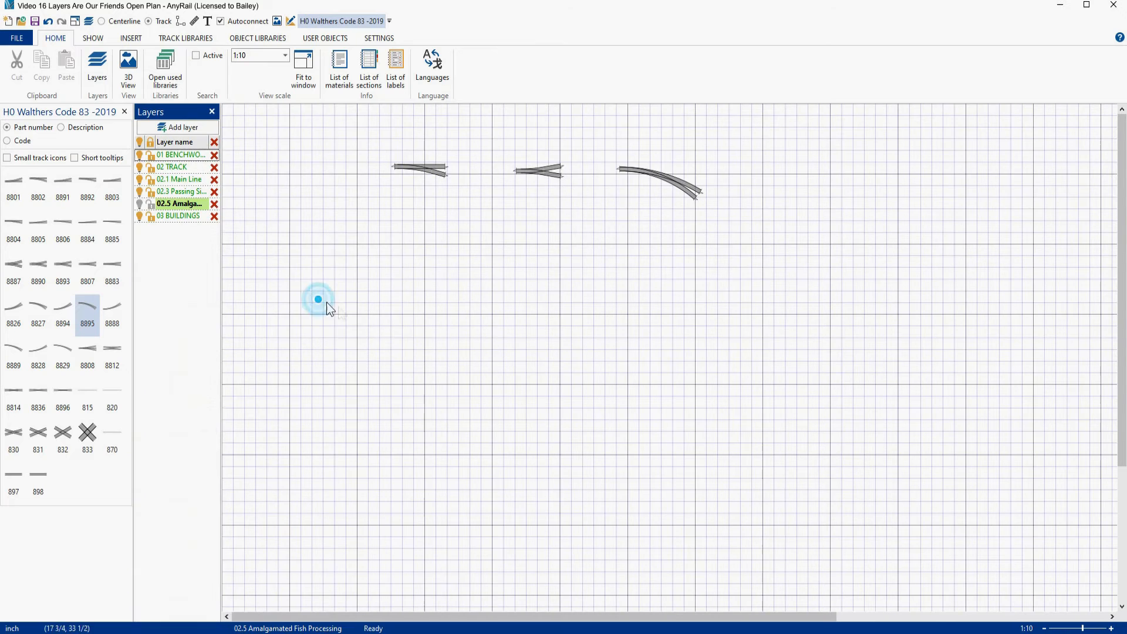
pyautogui.click(174, 179)
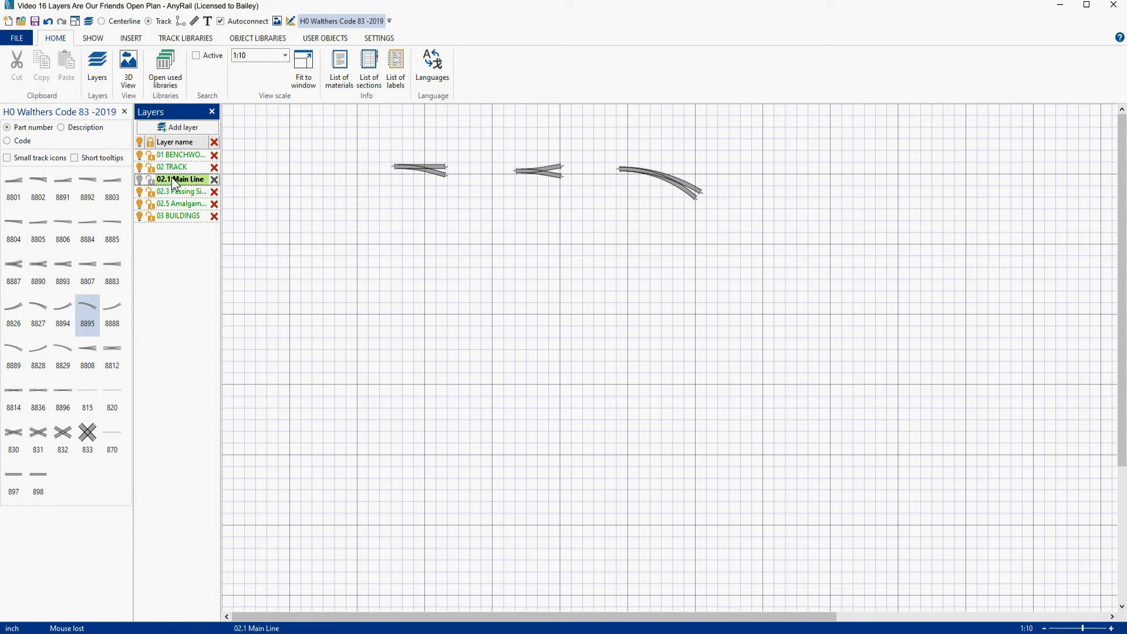
pyautogui.click(212, 113)
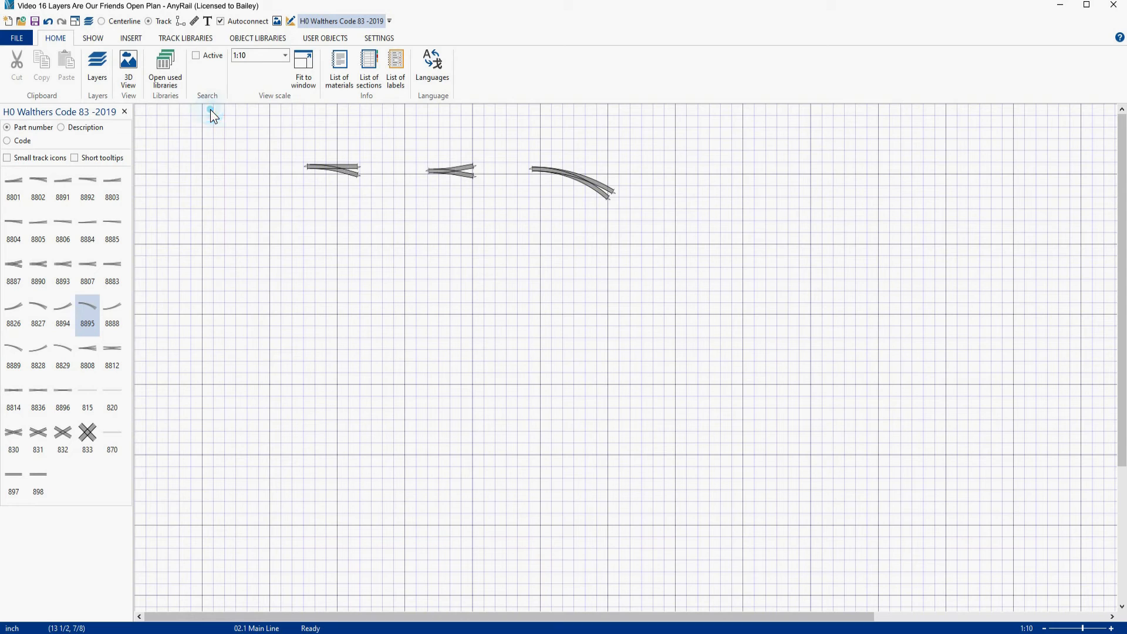
# Reopen the layer list, request deletion of the 03 BUILDINGS layer and cancel the request
pyautogui.rightClick(240, 268)
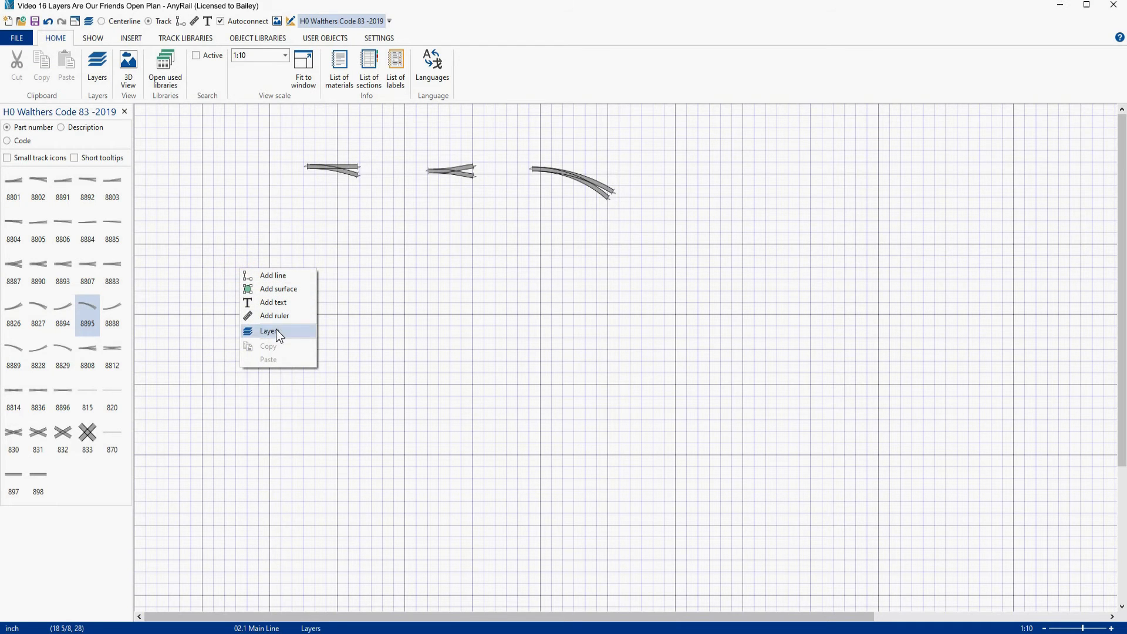
pyautogui.click(278, 333)
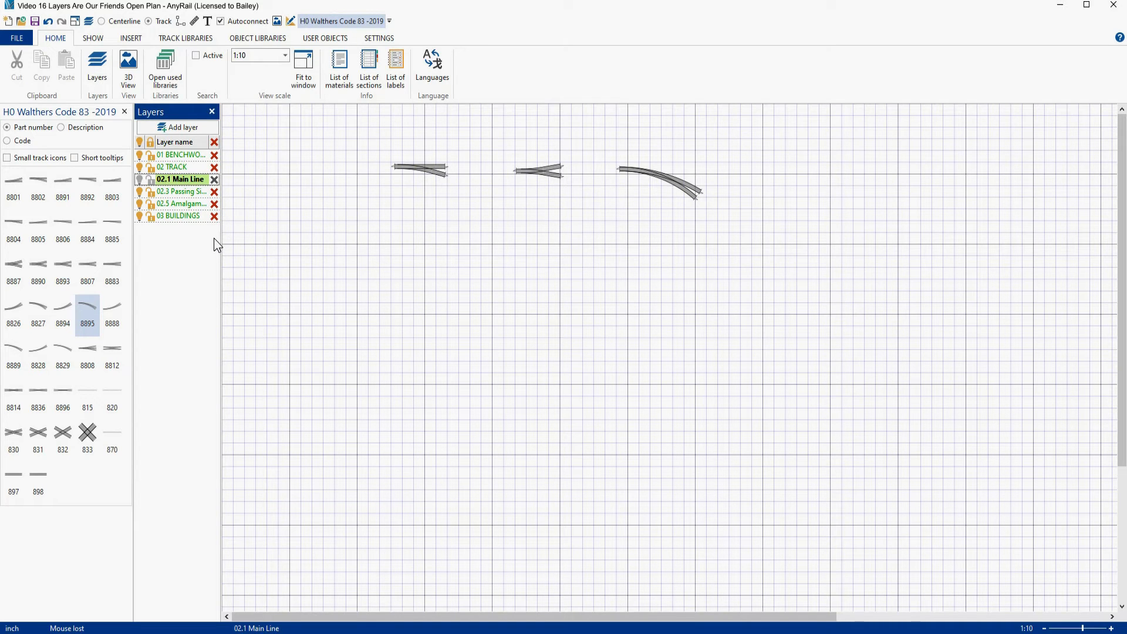
pyautogui.click(214, 216)
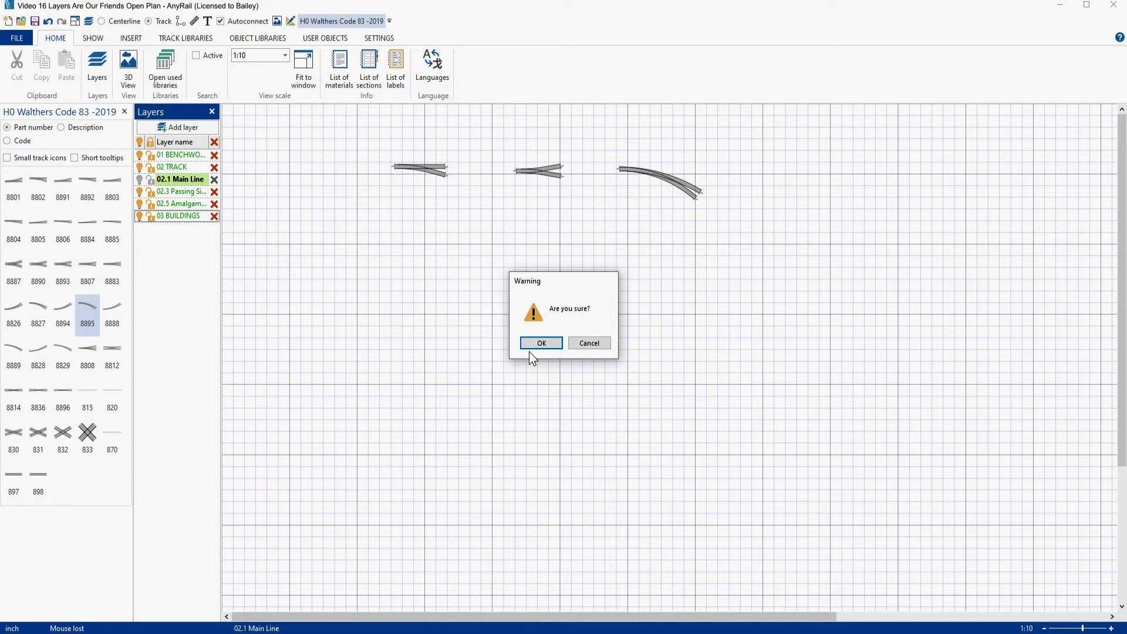
pyautogui.click(591, 342)
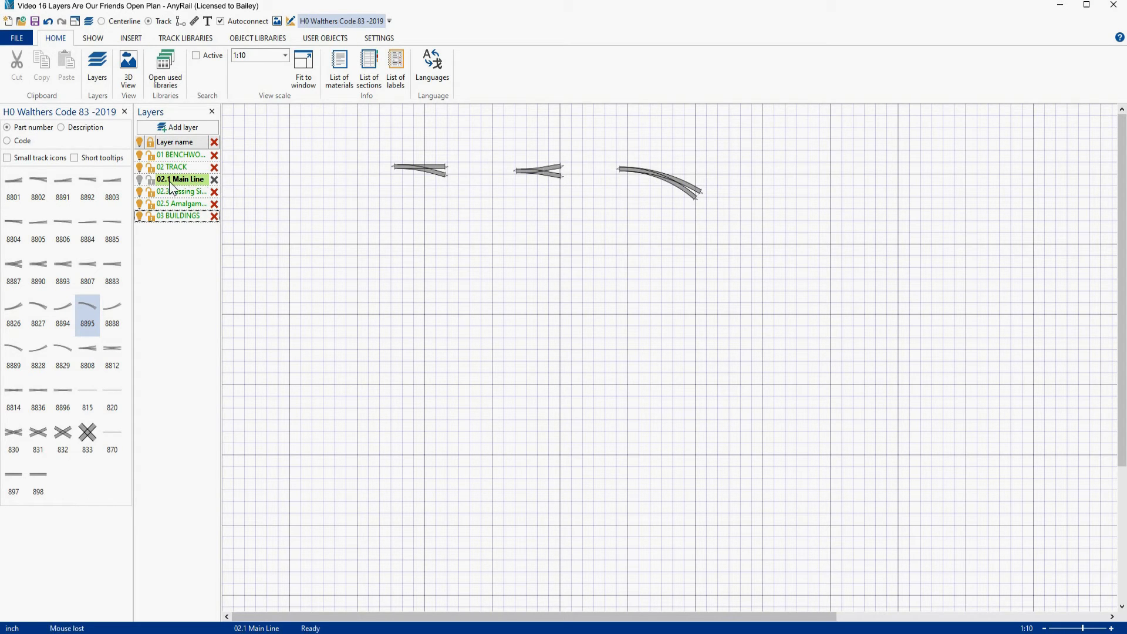
# Try to hide the active 02.1 Main Line layer, and hide and reshow the 02.3 Passing Siding Vallejo and 02.5 Amalgamated Fish Processing layers
pyautogui.click(139, 180)
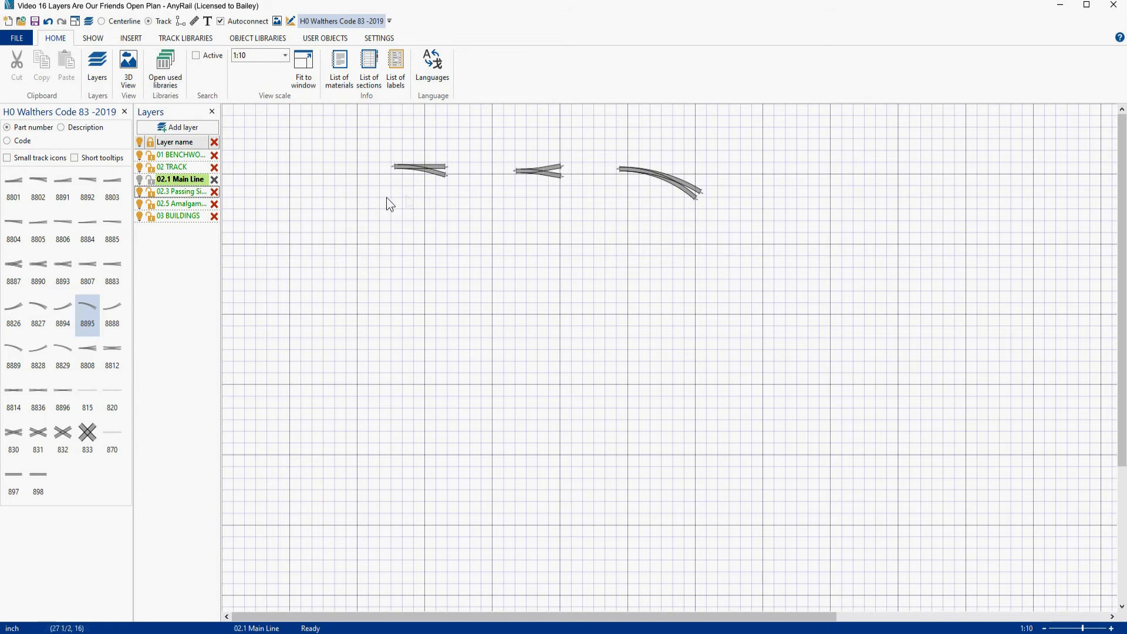
pyautogui.click(139, 192)
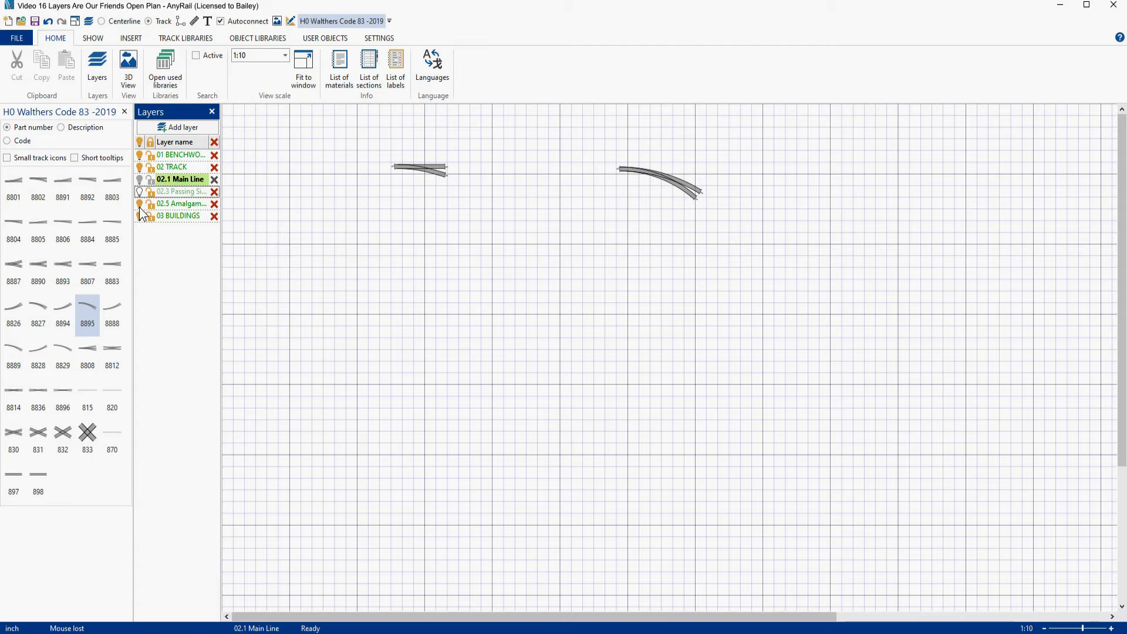
pyautogui.click(139, 204)
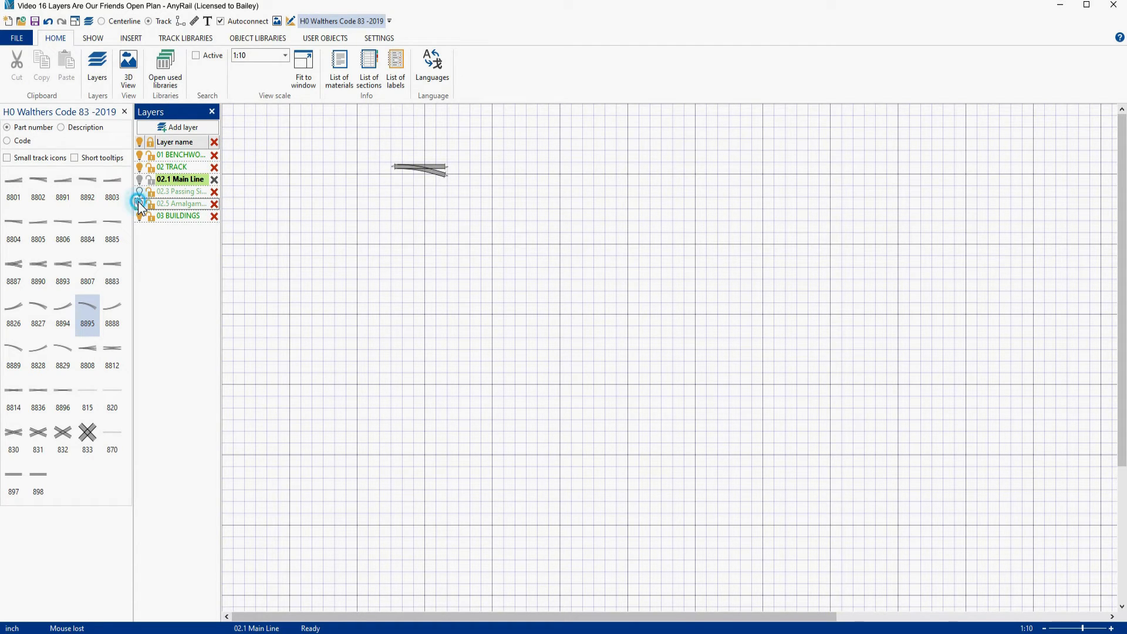
pyautogui.click(139, 204)
pyautogui.click(139, 192)
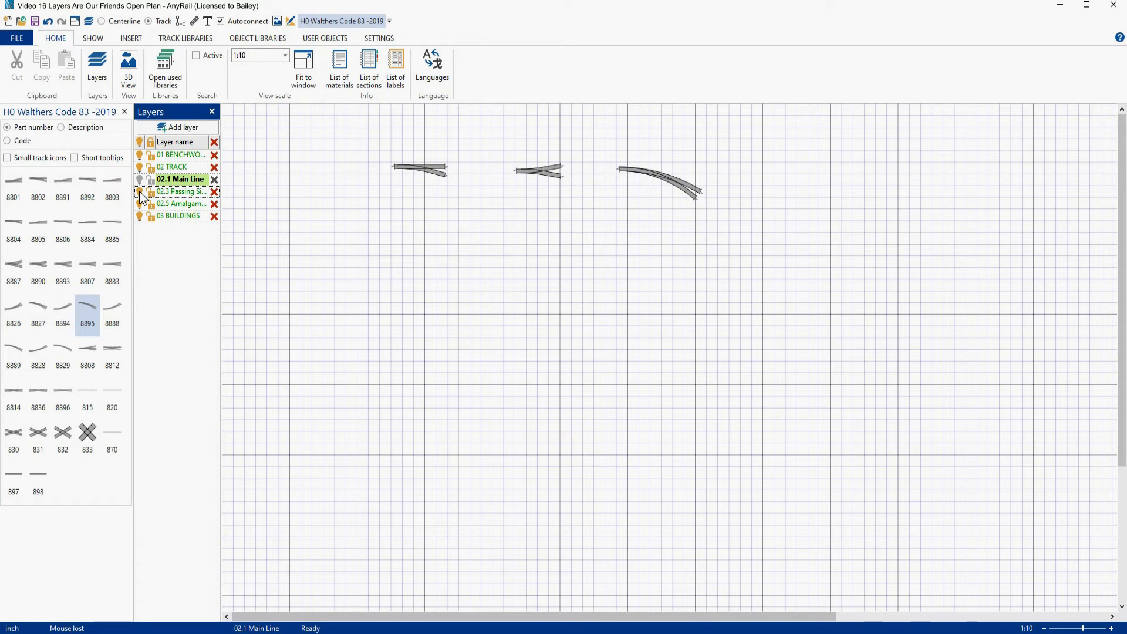
# Make 02.3 Passing Siding Vallejo the active layer and hide the 02.1 Main Line layer
pyautogui.click(178, 193)
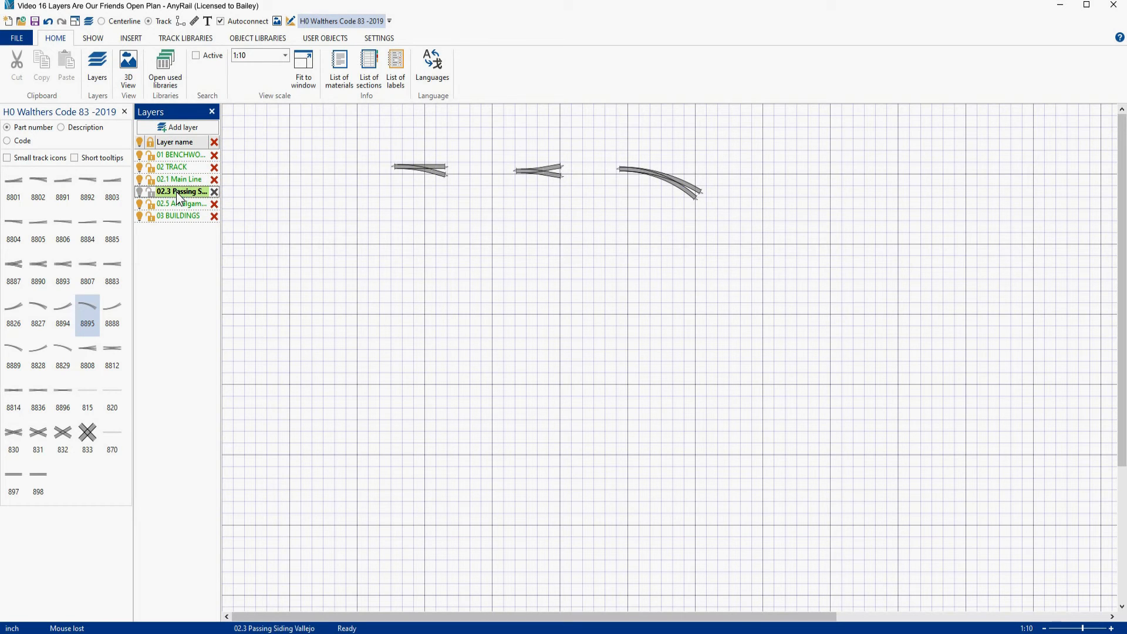
pyautogui.click(140, 179)
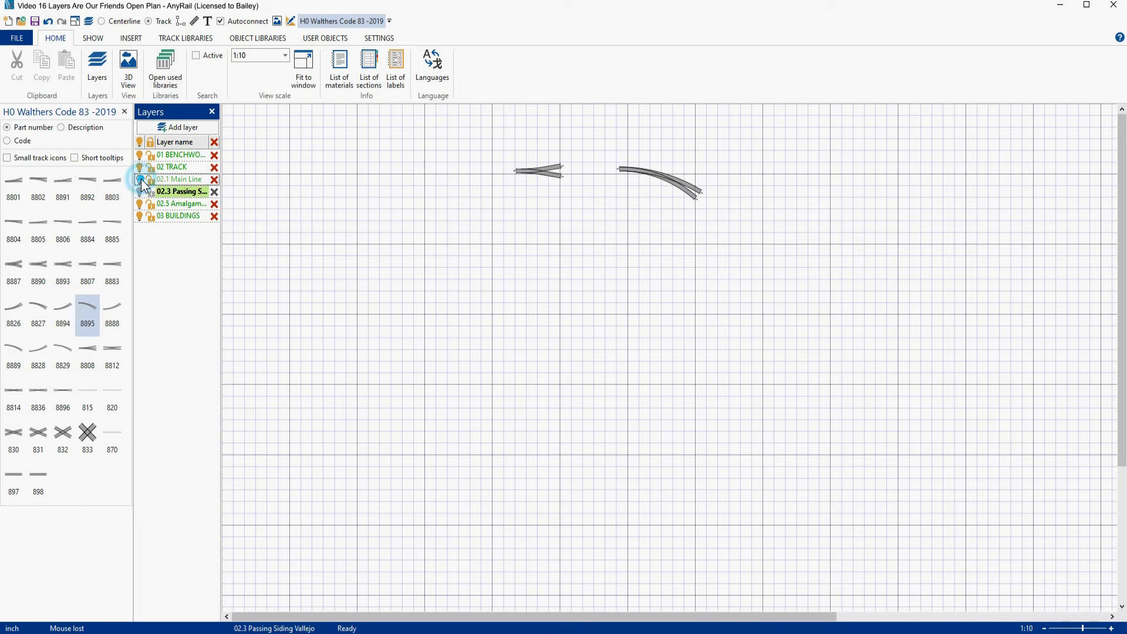
pyautogui.click(140, 179)
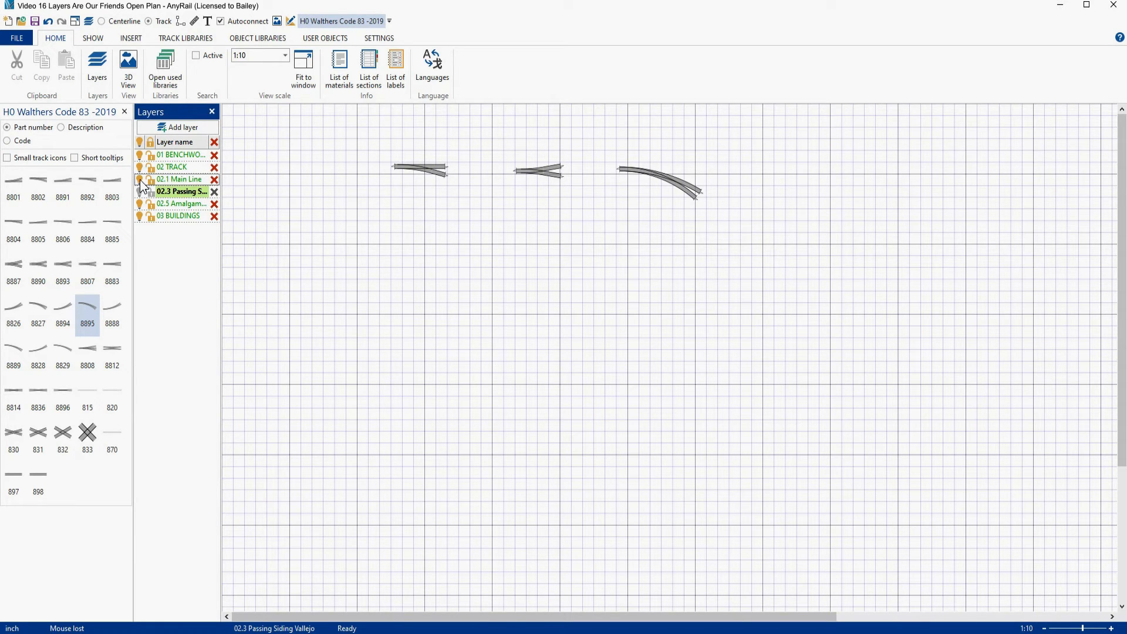
pyautogui.click(140, 180)
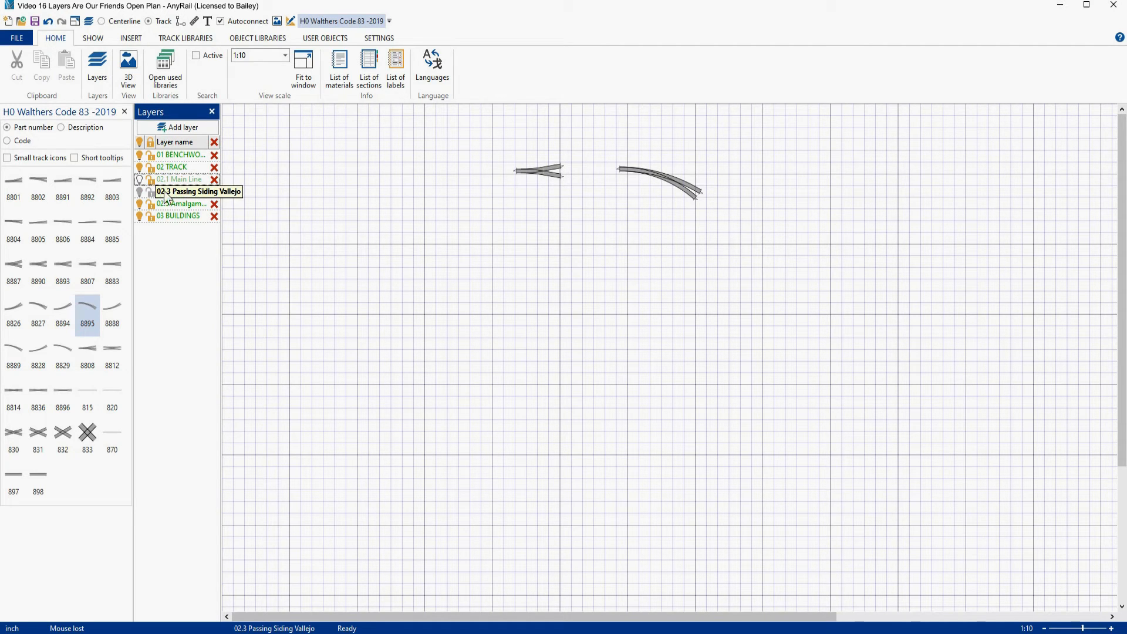
# Toggle the visibility of all non-active layers at once, finishing with every layer shown
pyautogui.click(139, 143)
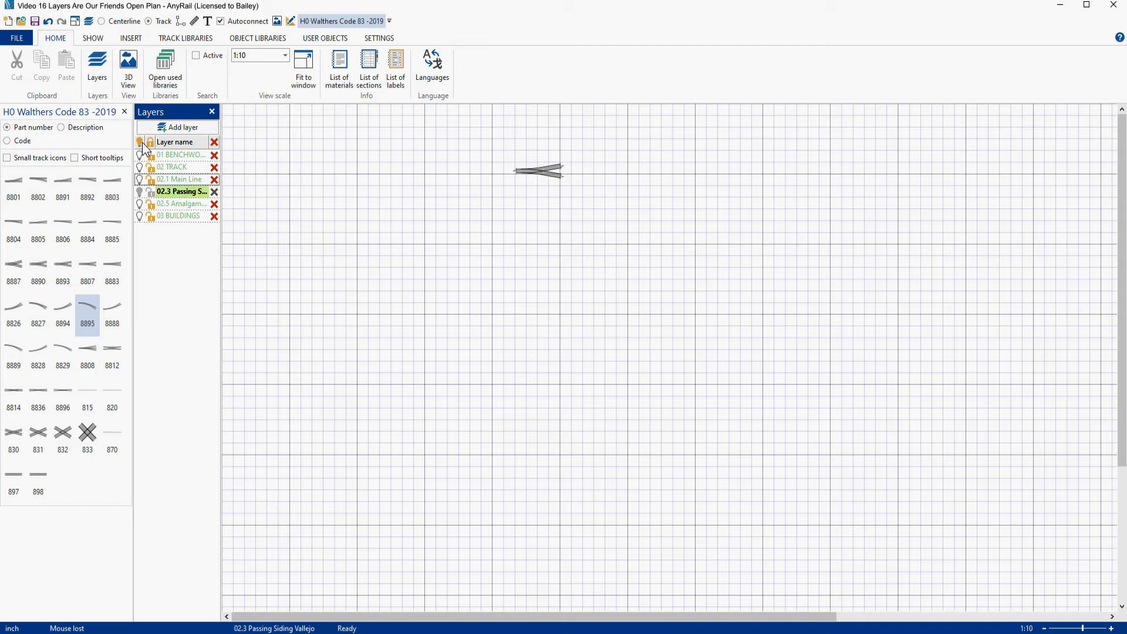
pyautogui.click(139, 143)
pyautogui.click(139, 143)
pyautogui.click(140, 144)
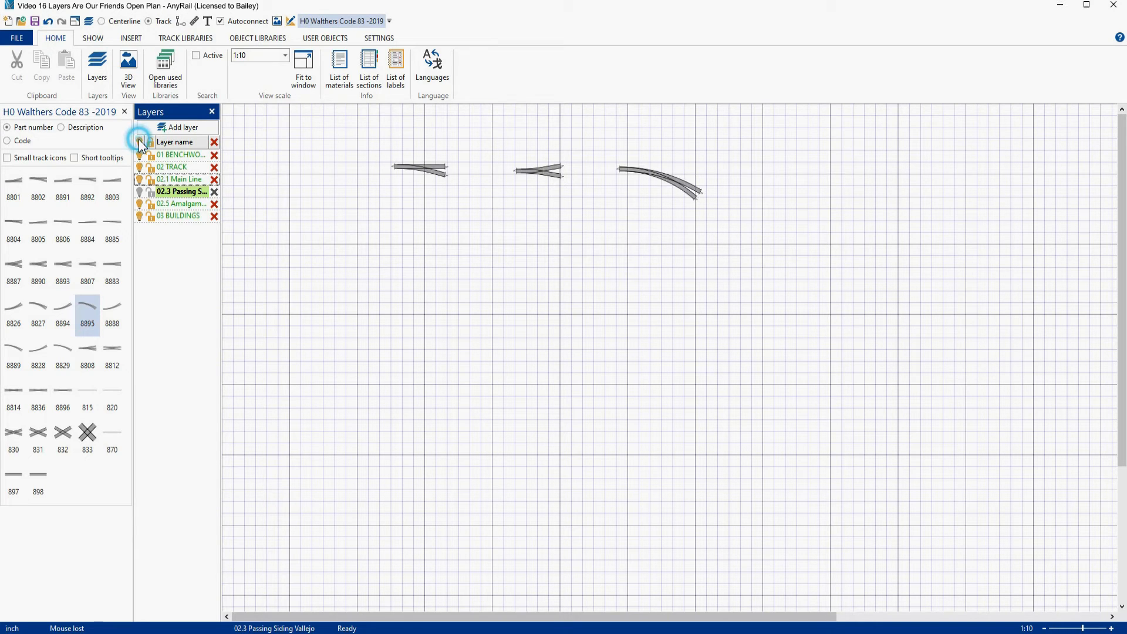
# Lock the 02.1 Main Line layer and try to rotate right turnout 8802 on it
pyautogui.click(151, 181)
pyautogui.click(424, 177)
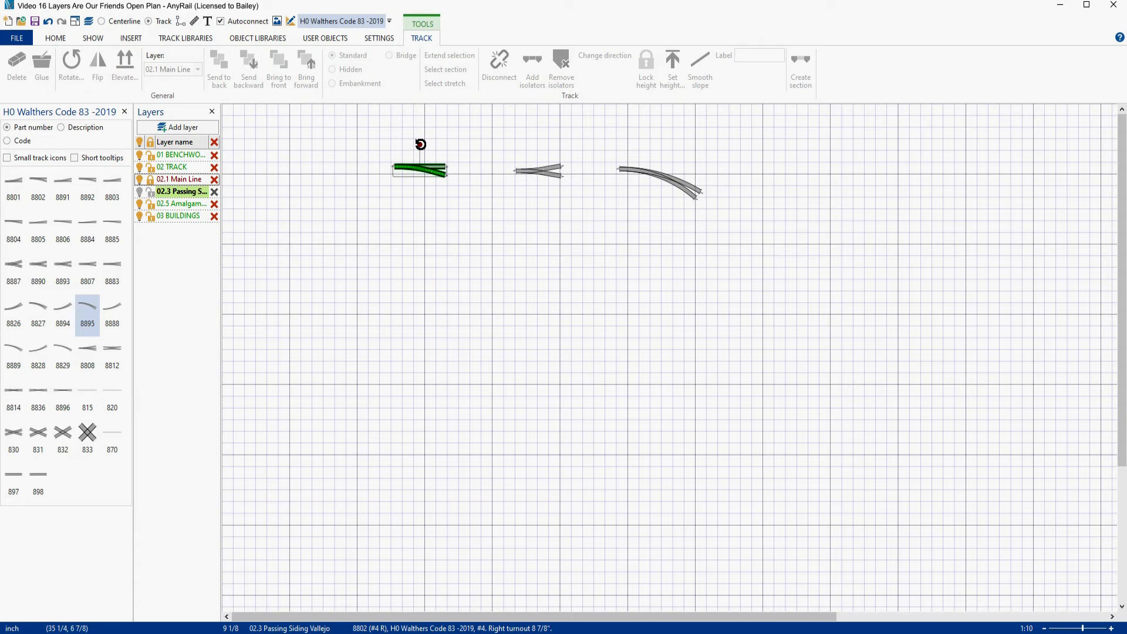
pyautogui.moveTo(420, 144); pyautogui.dragTo(388, 136)
pyautogui.click(416, 167)
# Move wye turnout 8893 next to right turnout 8802 and return it to its original place
pyautogui.moveTo(536, 172); pyautogui.dragTo(396, 182)
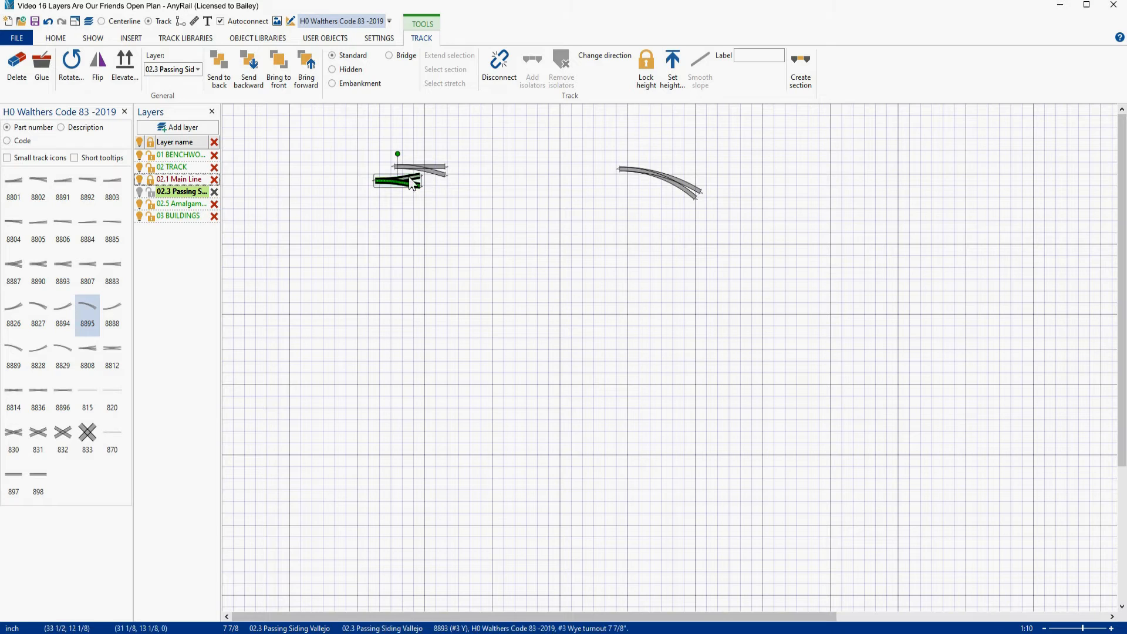
pyautogui.click(422, 169)
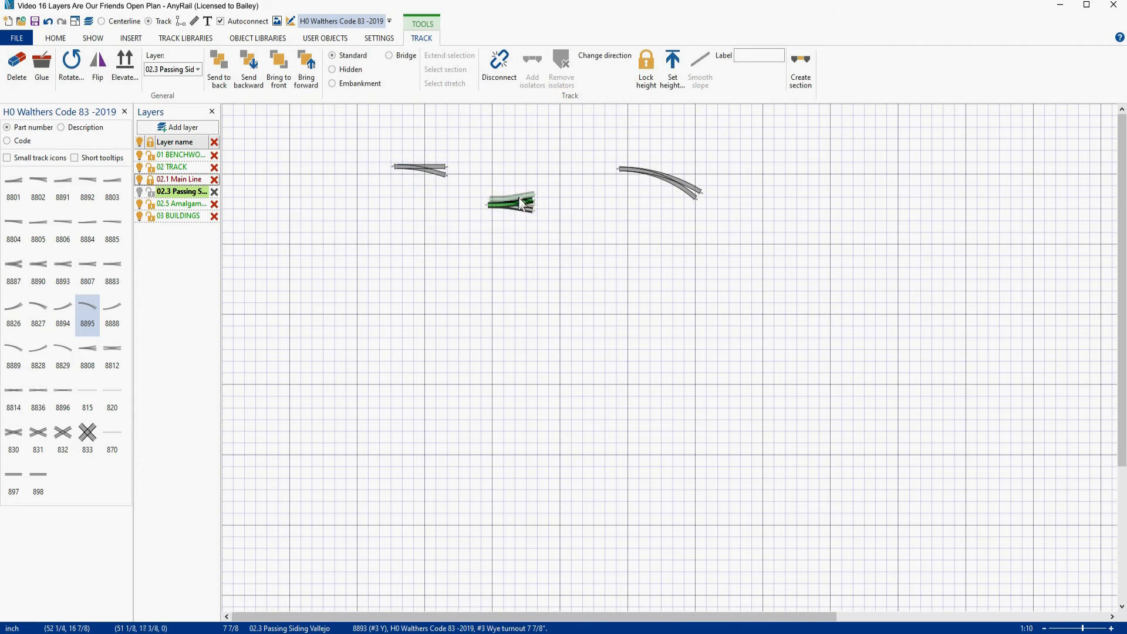
pyautogui.click(543, 170)
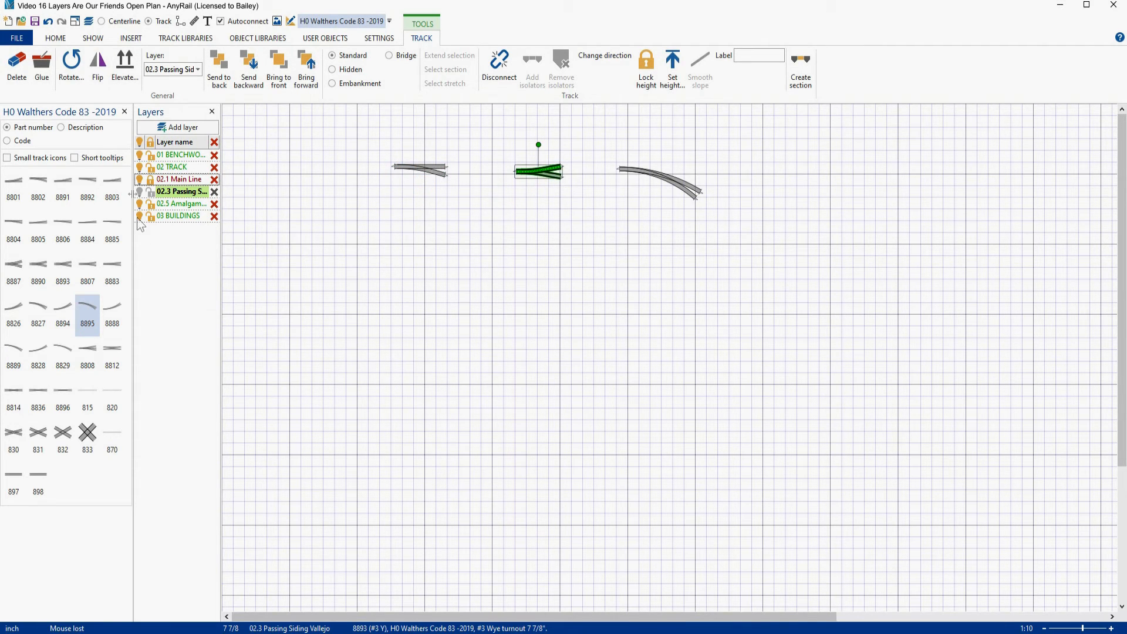
# Unlock the 02.1 Main Line layer, and lock and unlock all non-active layers at once
pyautogui.click(149, 180)
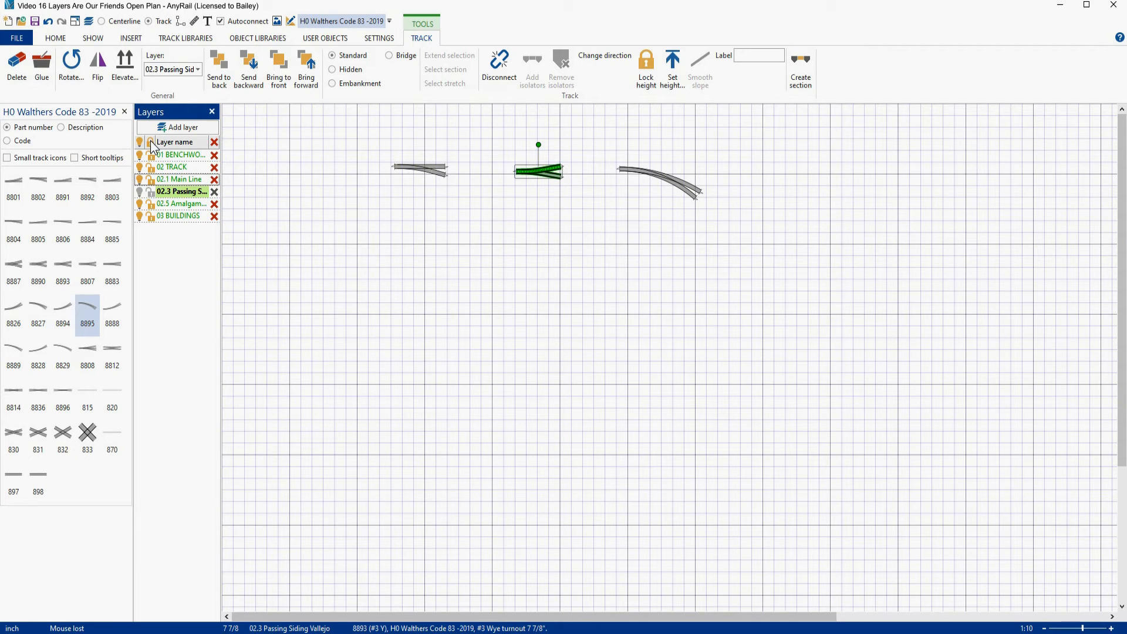
pyautogui.click(152, 144)
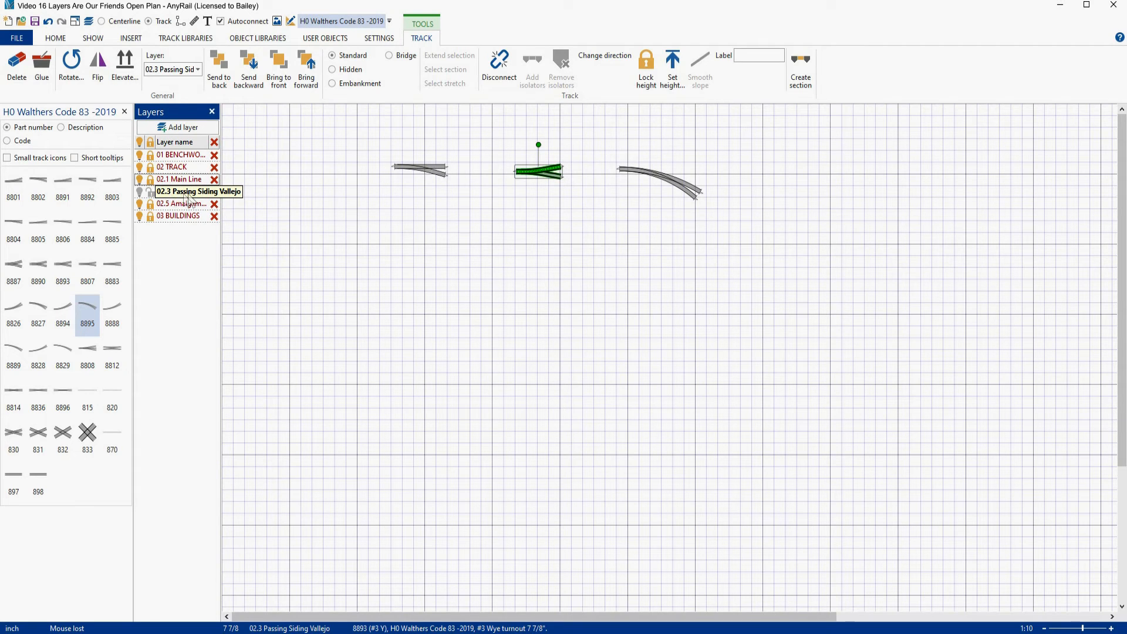
pyautogui.click(151, 144)
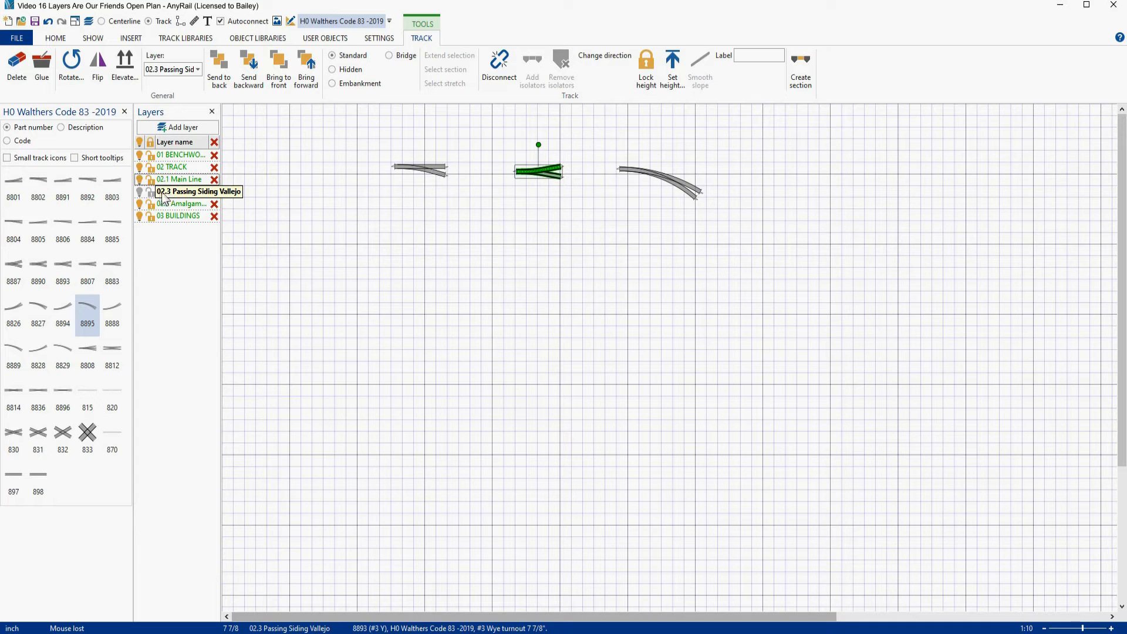
# Add a layer named 02.31 Passing Siding East Switch and sort the layer list by name in ascending order
pyautogui.click(183, 128)
pyautogui.click(186, 229)
pyautogui.moveTo(187, 228); pyautogui.dragTo(155, 230)
pyautogui.write('02.31 Passin')
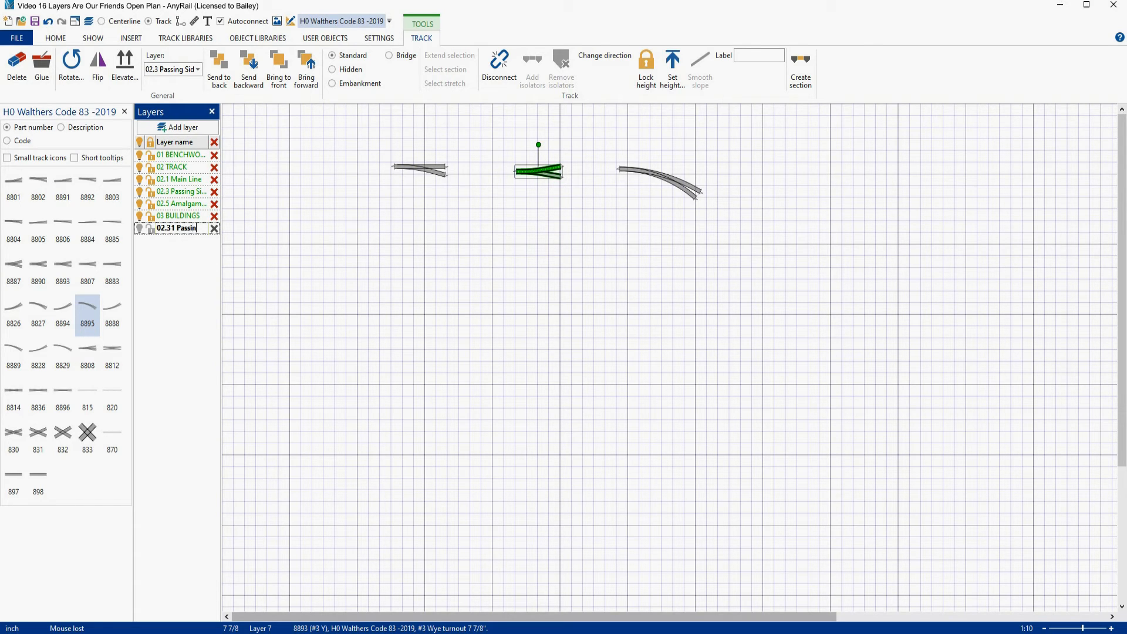
pyautogui.write('iding East Switch')
pyautogui.press('Return')
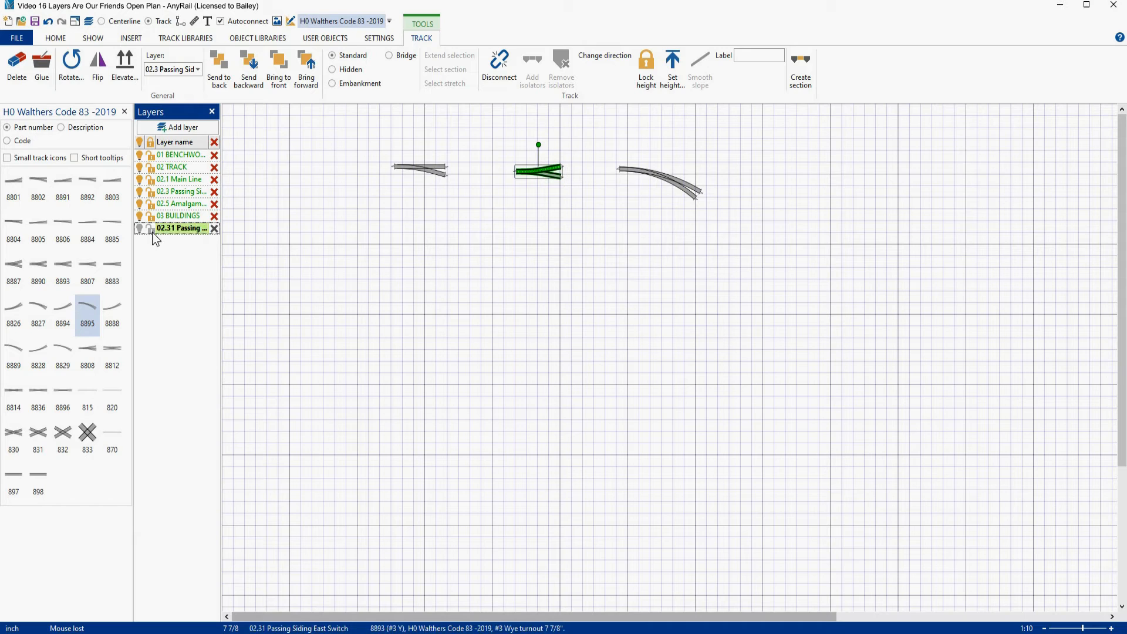
pyautogui.click(184, 143)
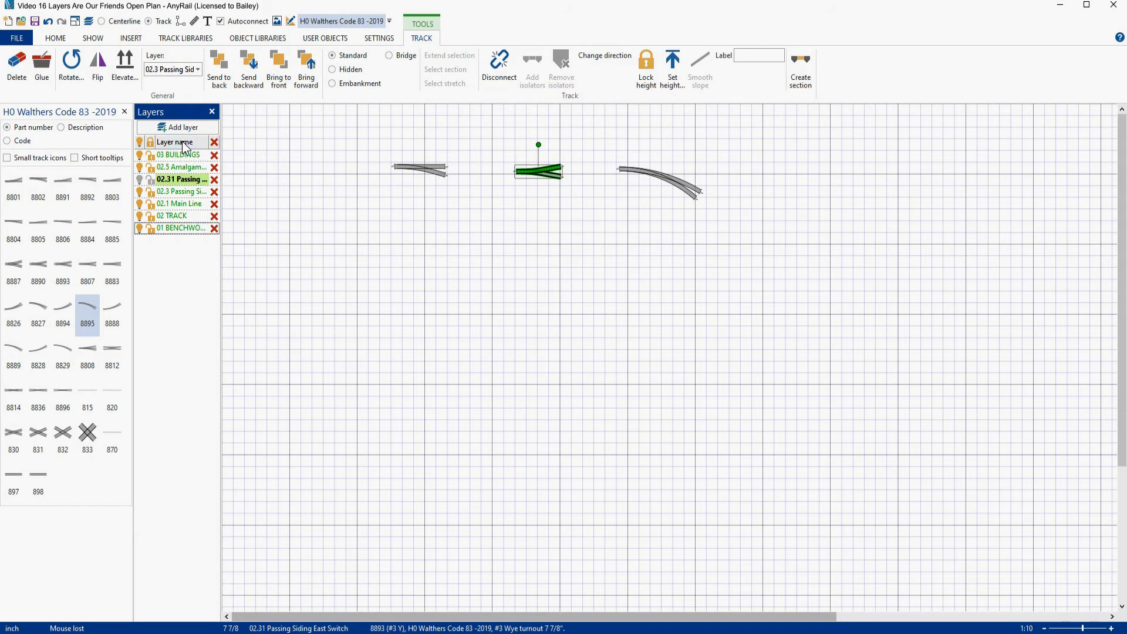
pyautogui.click(184, 143)
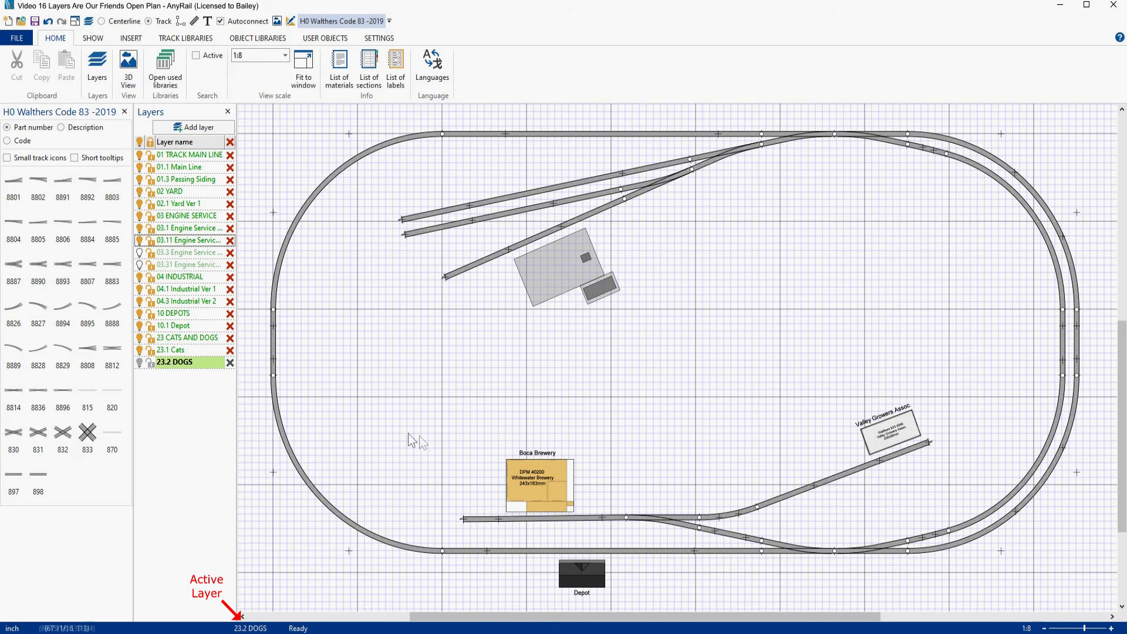
# Select the diesel fueling facility to compare its layer with the active layer, and deselect it
pyautogui.click(539, 304)
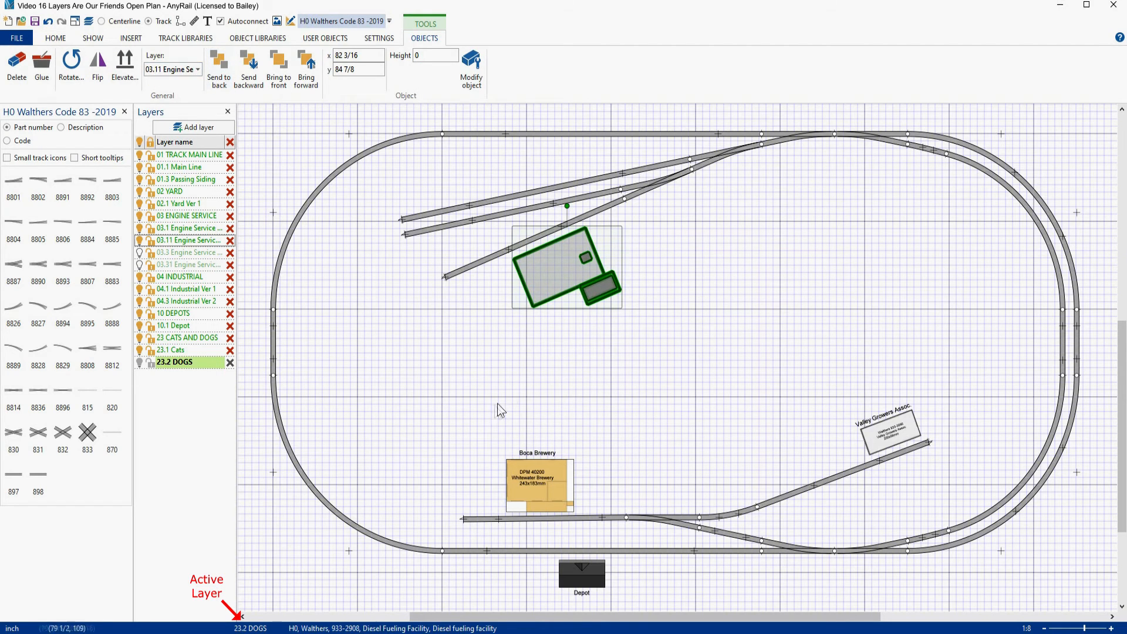
pyautogui.click(586, 363)
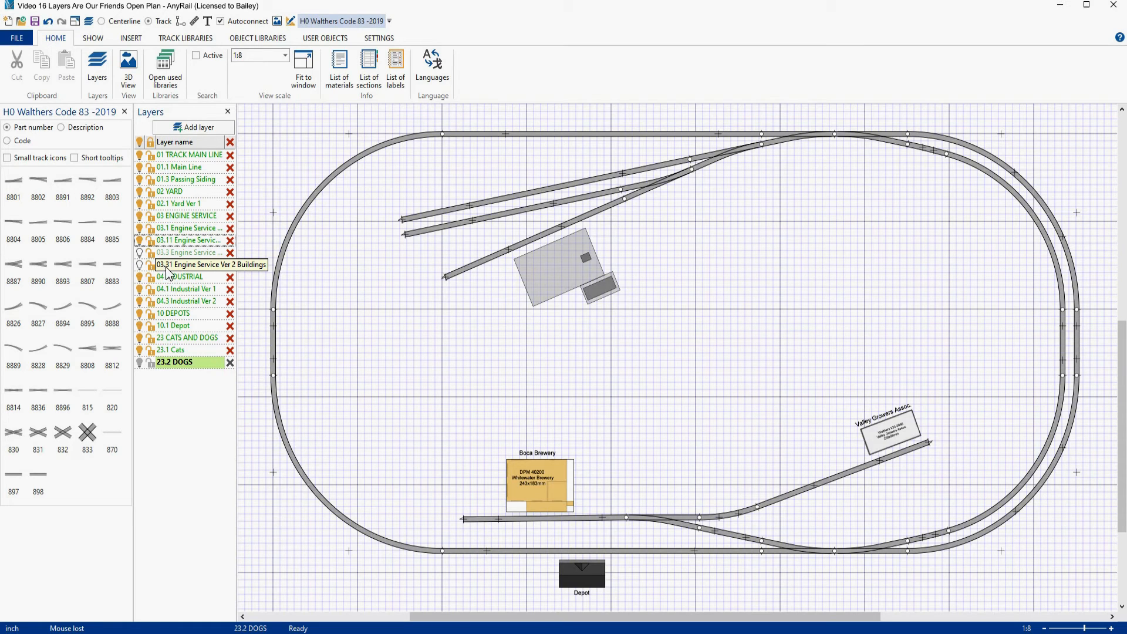
# Hide the 03.1 and 03.11 Engine Service layers and show 03.3 and 03.31 to display version 2
pyautogui.click(140, 240)
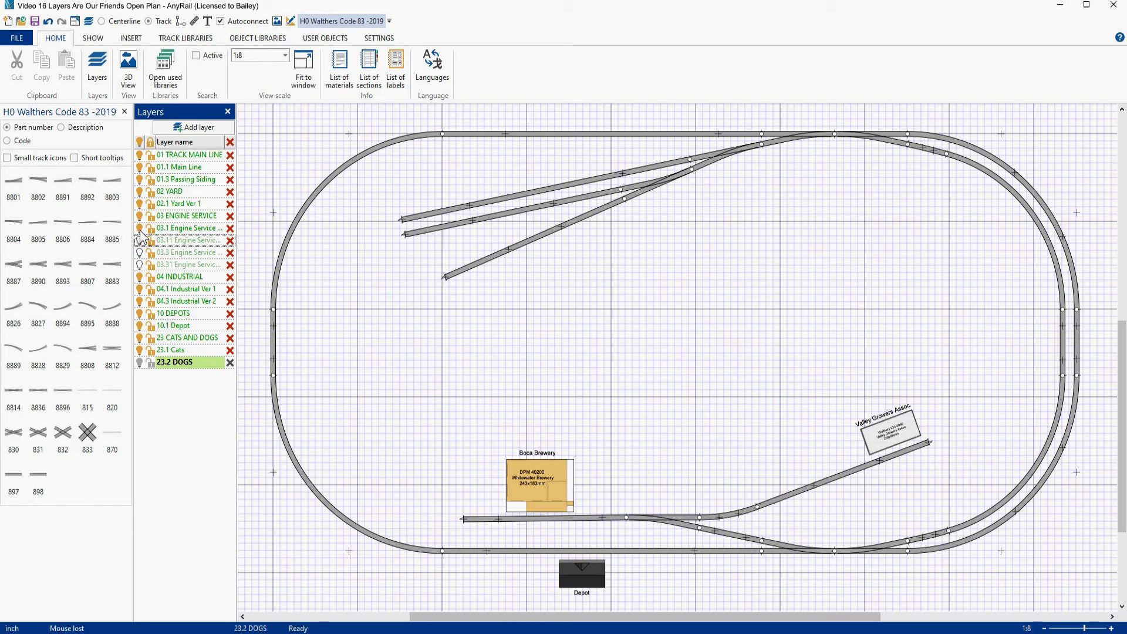
pyautogui.click(140, 229)
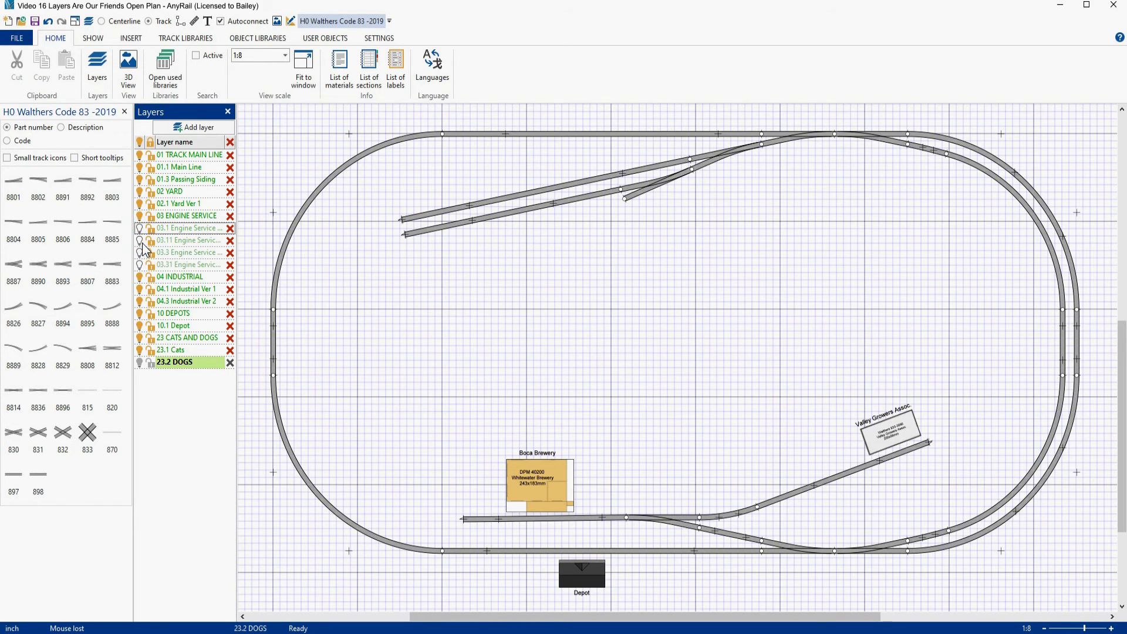
pyautogui.click(140, 253)
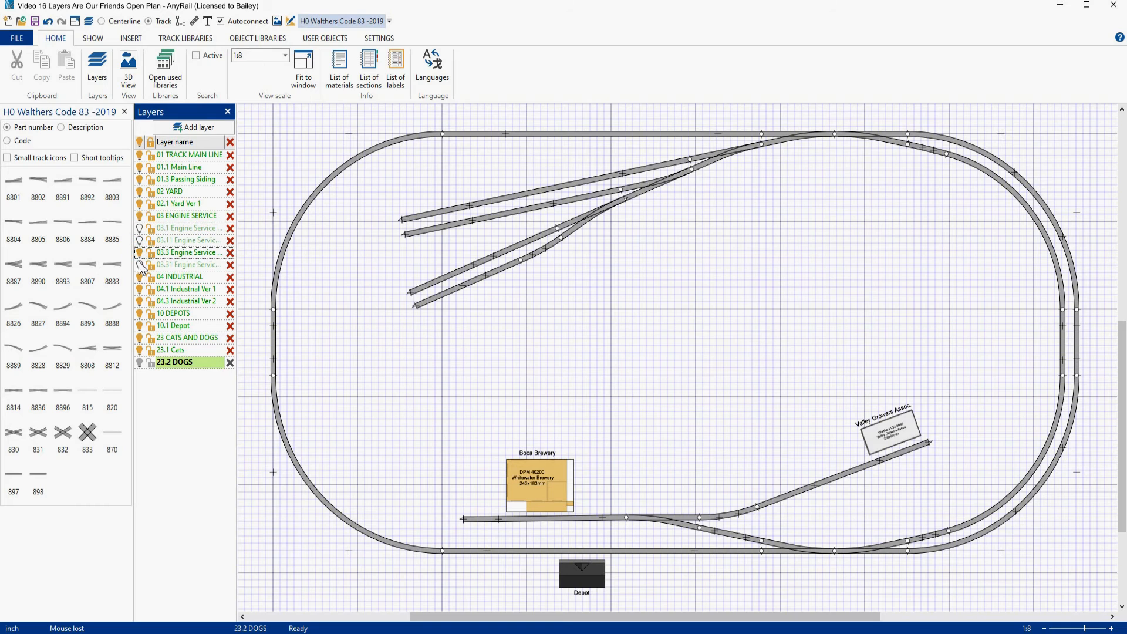
pyautogui.click(139, 266)
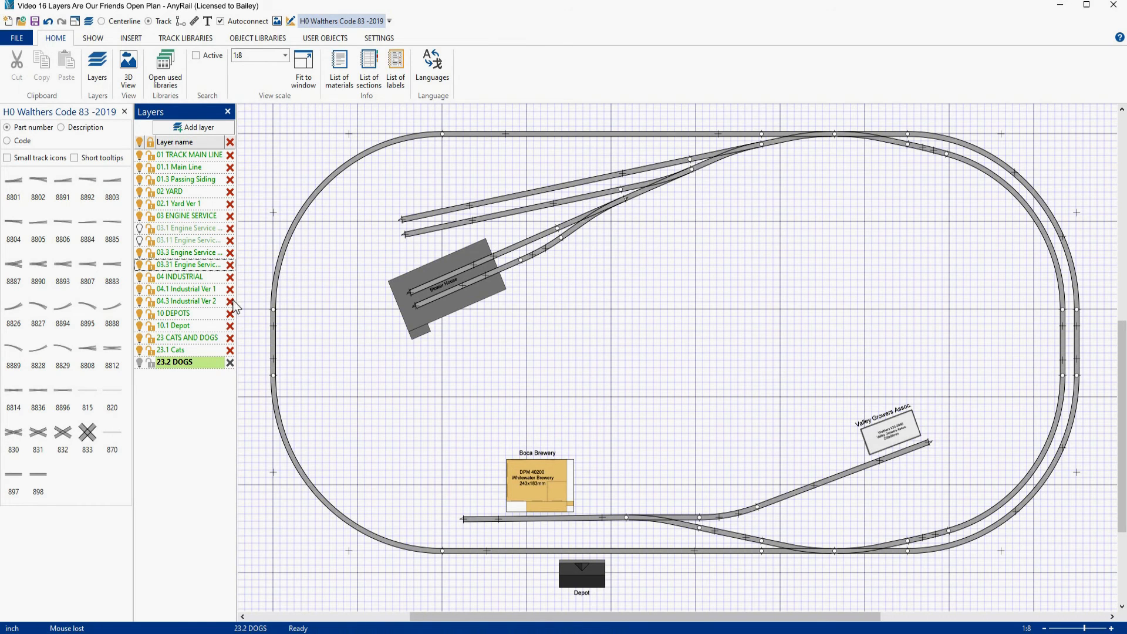
# Switch back to engine service version 1 by showing layers 03.1 and 03.11 and hiding 03.3 and 03.31
pyautogui.click(139, 240)
pyautogui.click(139, 228)
pyautogui.click(139, 252)
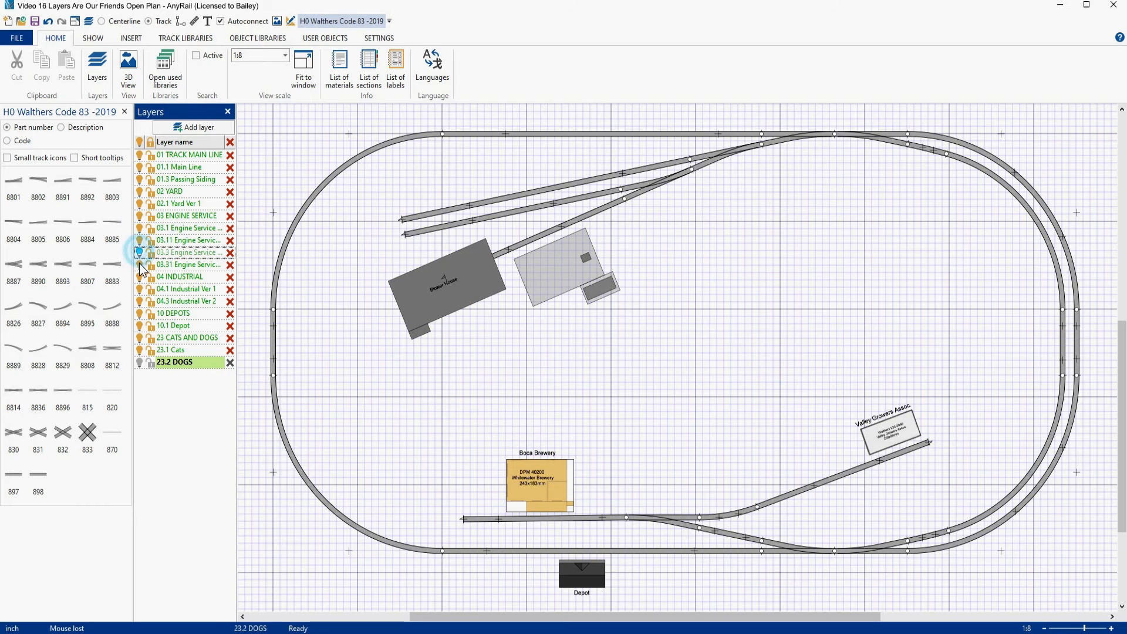
pyautogui.click(139, 265)
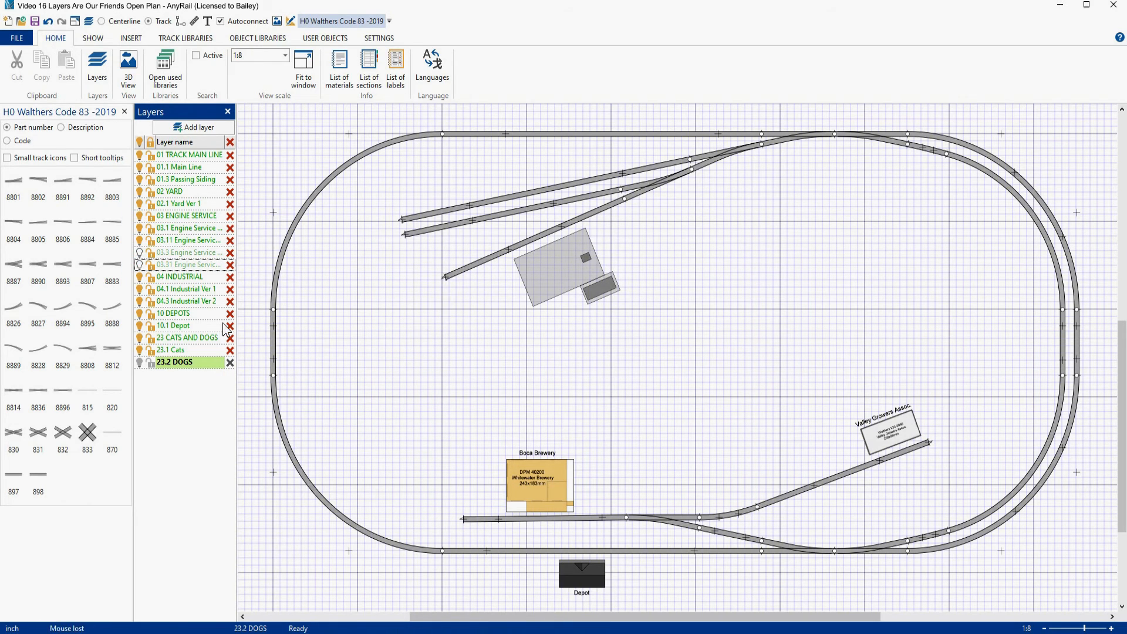
# Display engine service version 2 again by showing layers 03.3 and 03.31 and hiding 03.11 and 03.1
pyautogui.click(139, 252)
pyautogui.click(139, 264)
pyautogui.click(139, 240)
pyautogui.click(139, 228)
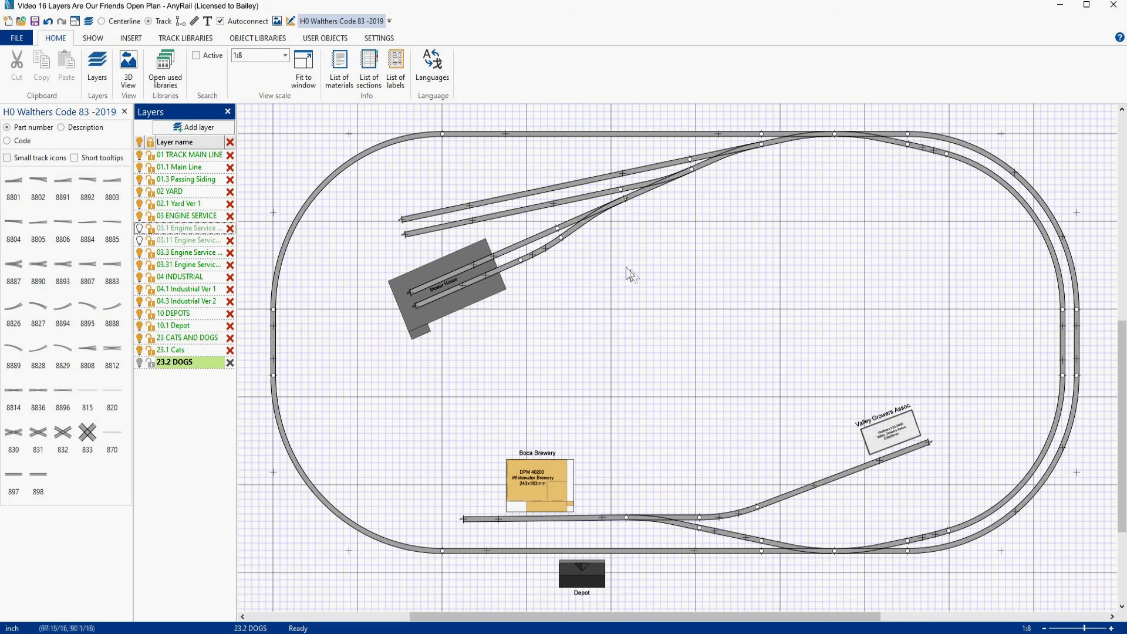
# Return to the engine service version 1 track and buildings, hiding the 03.3 and 03.31 layers
pyautogui.click(139, 253)
pyautogui.click(139, 264)
pyautogui.click(139, 228)
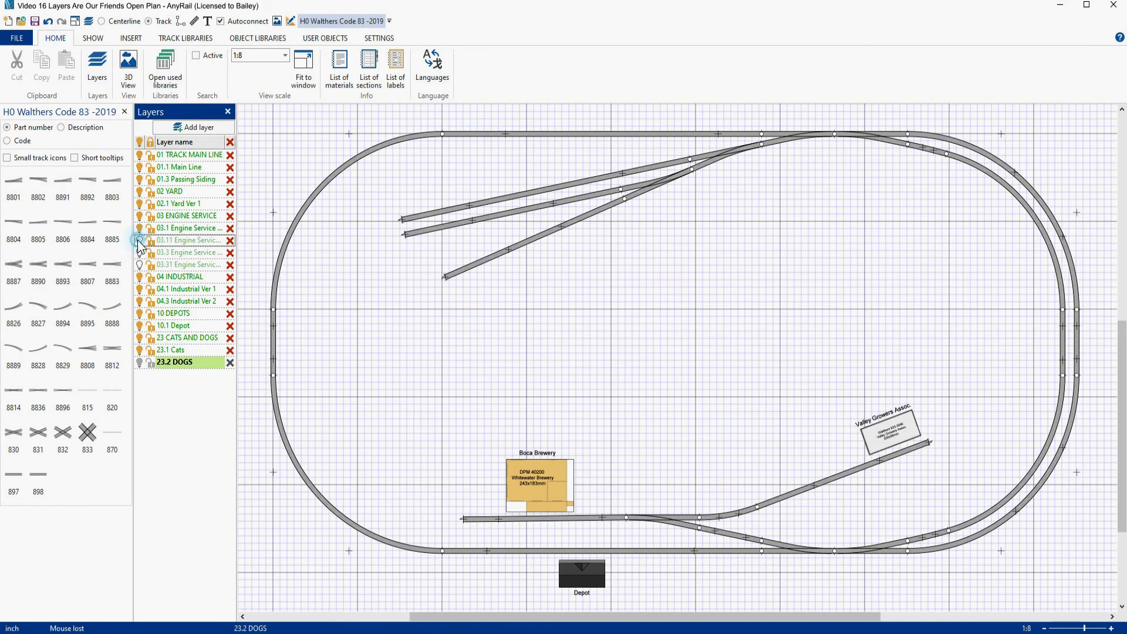
pyautogui.click(139, 240)
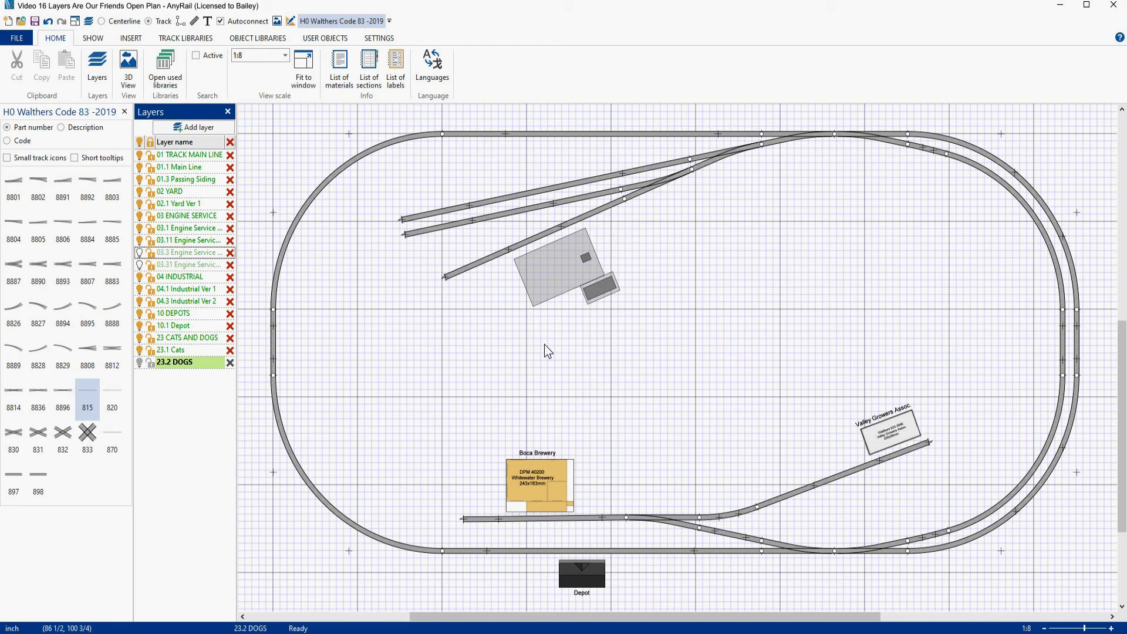
# Disconnect the version 1 engine service track from the yard lead at their shared connection point
pyautogui.click(625, 199)
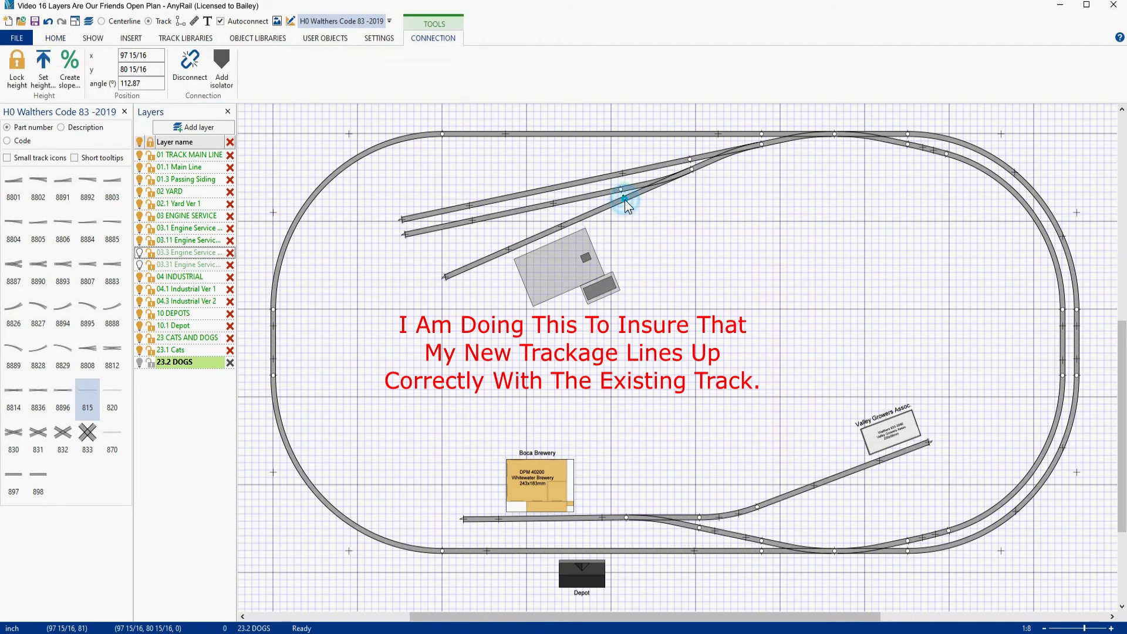
pyautogui.rightClick(625, 200)
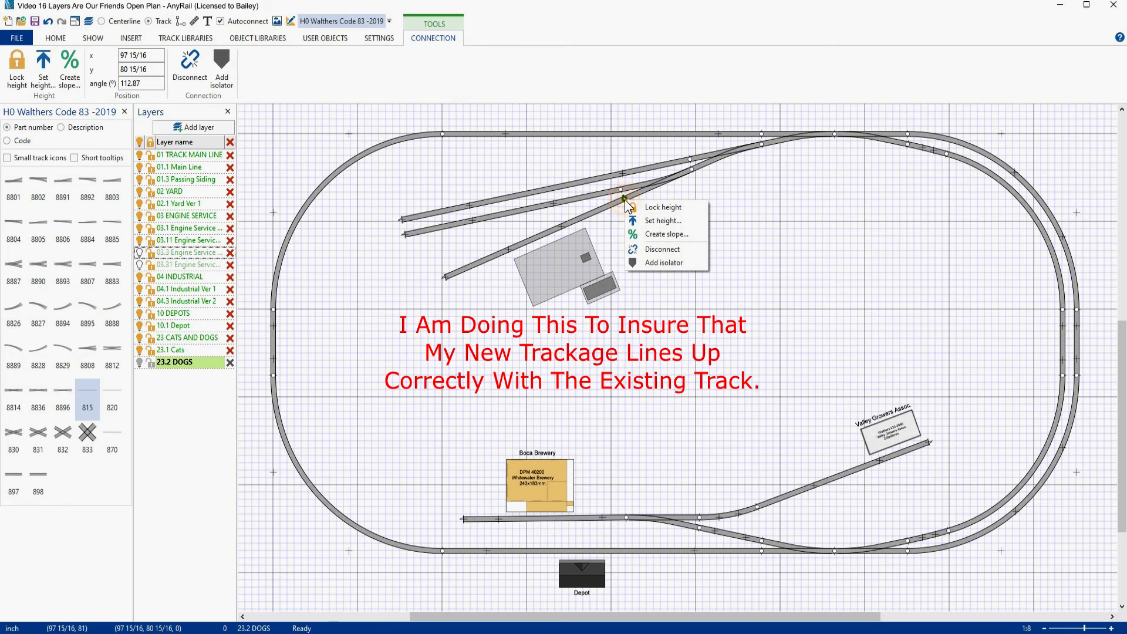
pyautogui.click(655, 252)
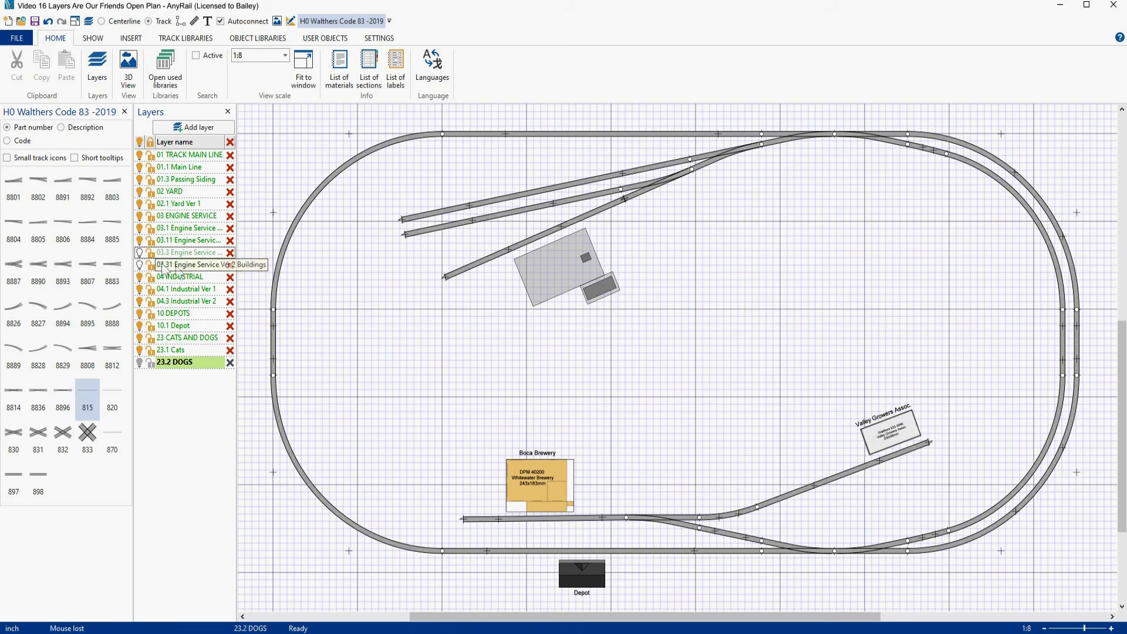
# Hide the two version 1 engine service layers and show the version 2 track and building layers
pyautogui.click(140, 228)
pyautogui.click(140, 240)
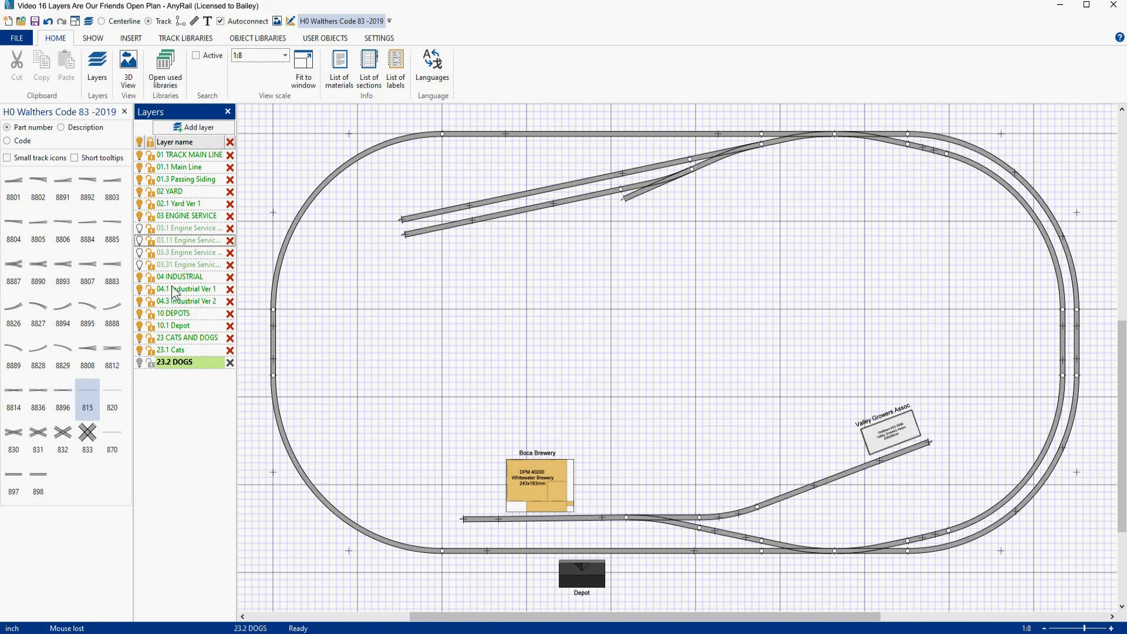
pyautogui.click(140, 252)
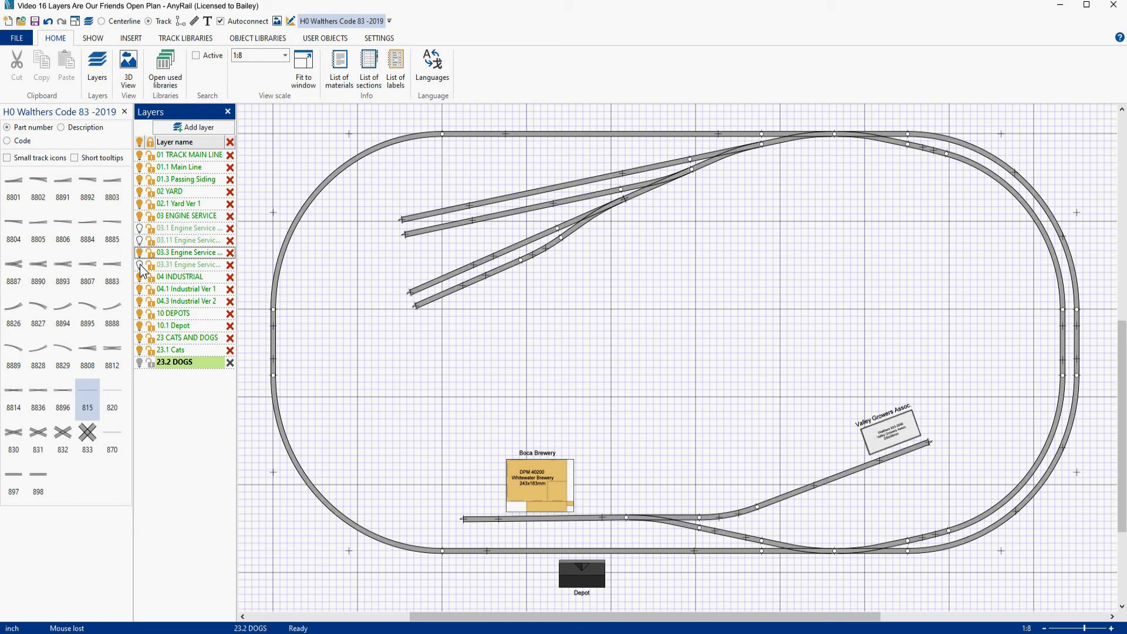
pyautogui.click(139, 265)
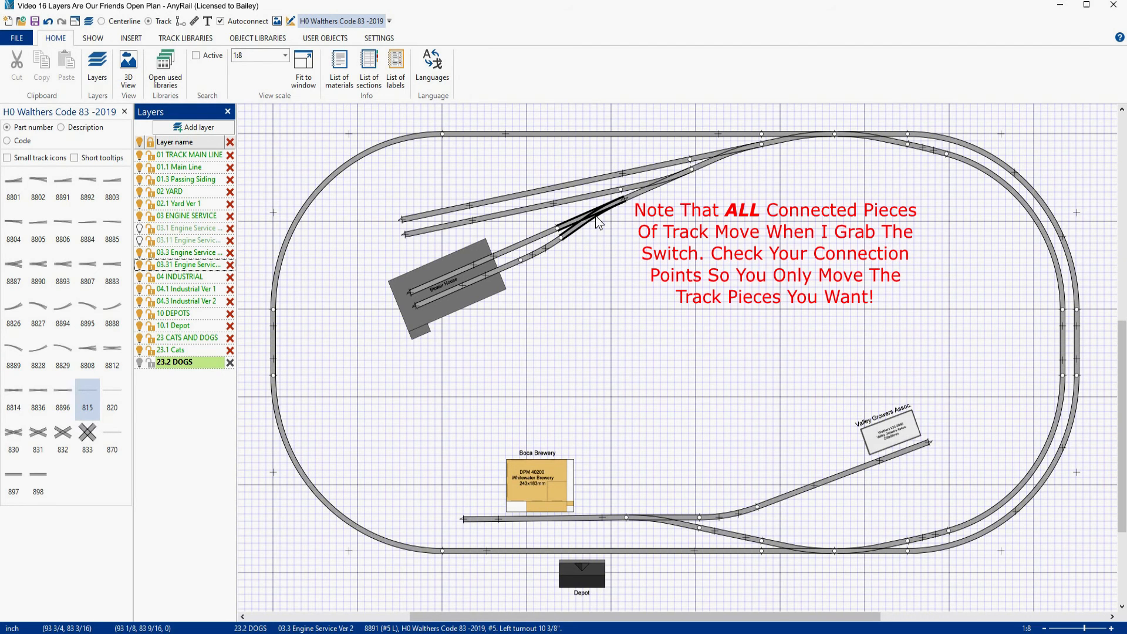
# Move the connected version 2 engine service tracks and the Blower House away from the yard into the open area inside the loop
pyautogui.moveTo(595, 214); pyautogui.dragTo(594, 216)
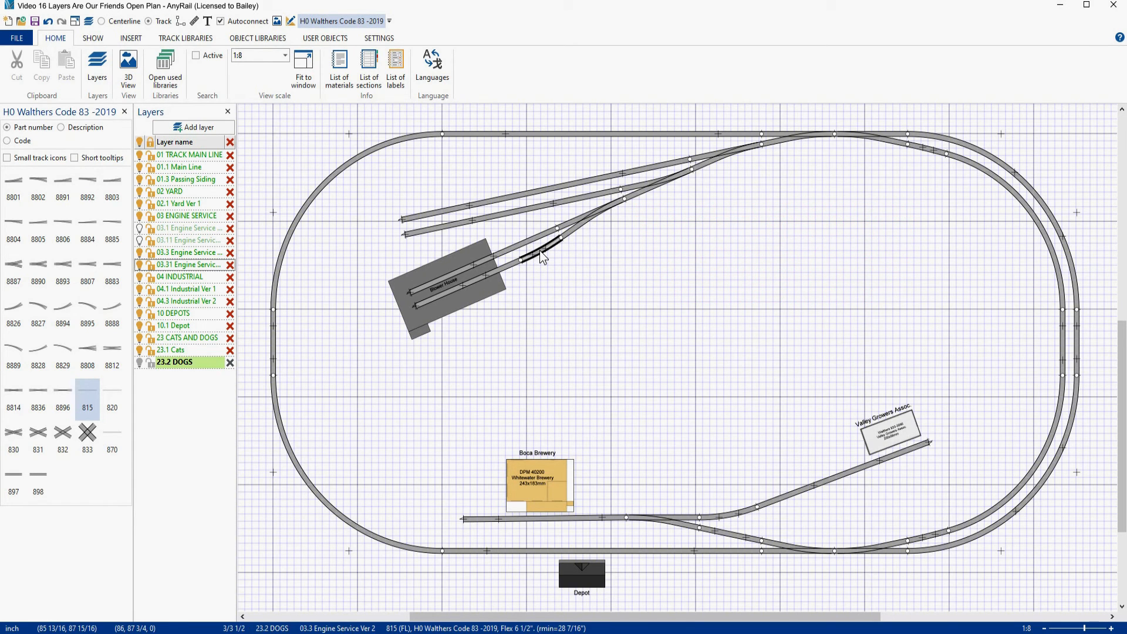
pyautogui.click(579, 232)
pyautogui.moveTo(580, 232); pyautogui.dragTo(870, 283)
pyautogui.moveTo(454, 311); pyautogui.dragTo(816, 396)
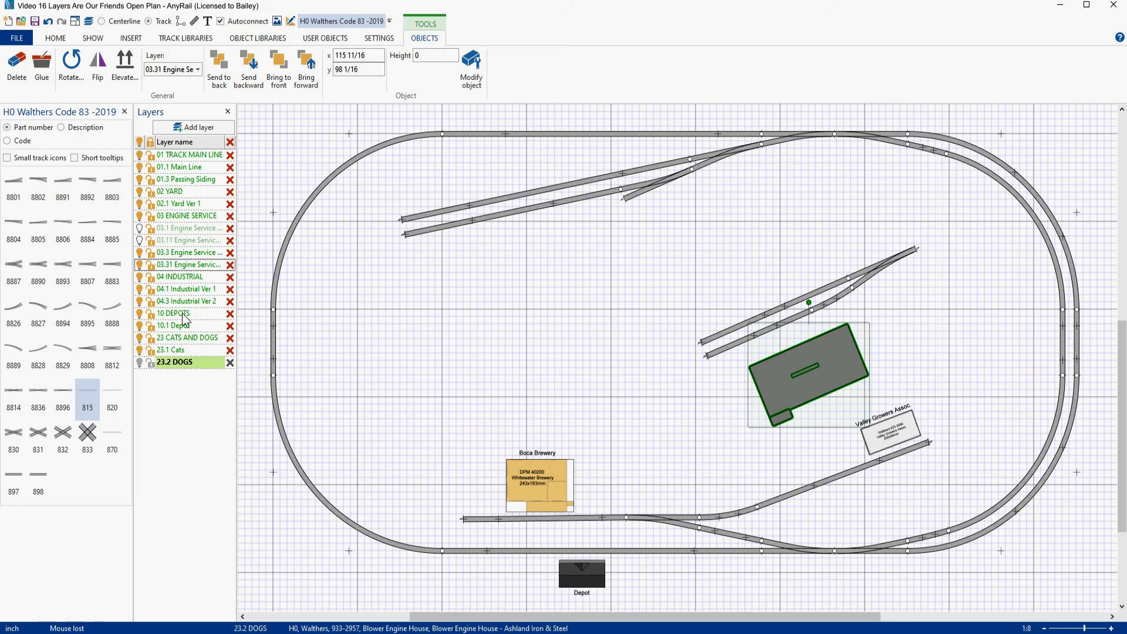
# Make 03.3 Engine Service Ver 2 the active layer and attach a left turnout 8891 to the open yard lead
pyautogui.click(193, 253)
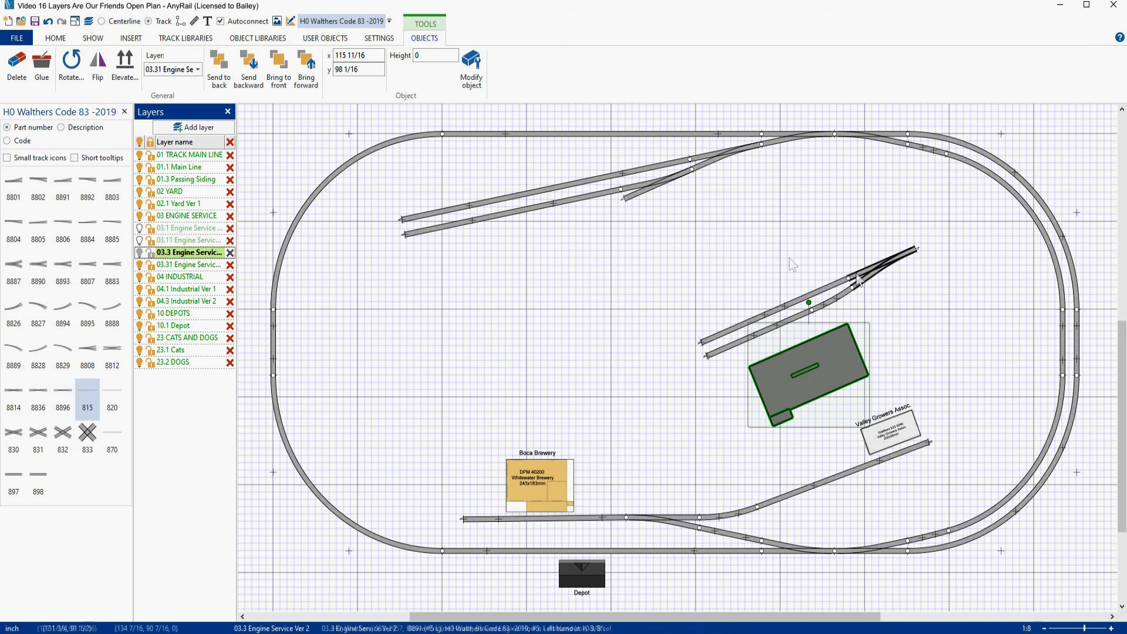
pyautogui.click(69, 181)
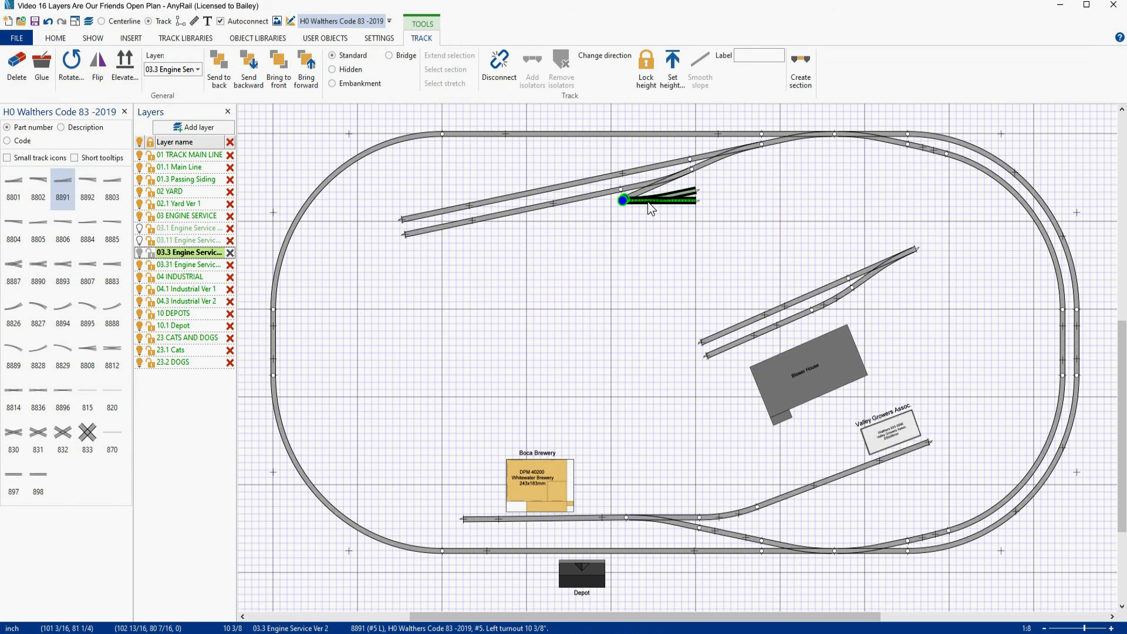
pyautogui.click(647, 202)
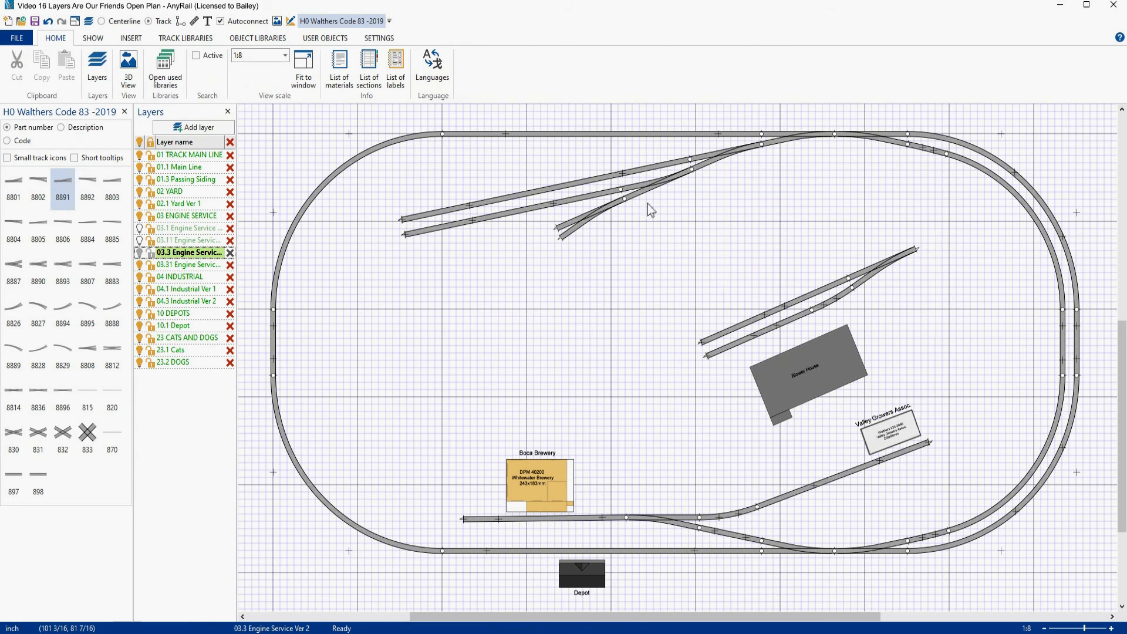
# Place flex track 815, cut it near its middle, set one half aside and connect the other to the new turnout's straight leg
pyautogui.click(87, 392)
pyautogui.click(513, 285)
pyautogui.click(523, 272)
pyautogui.rightClick(524, 271)
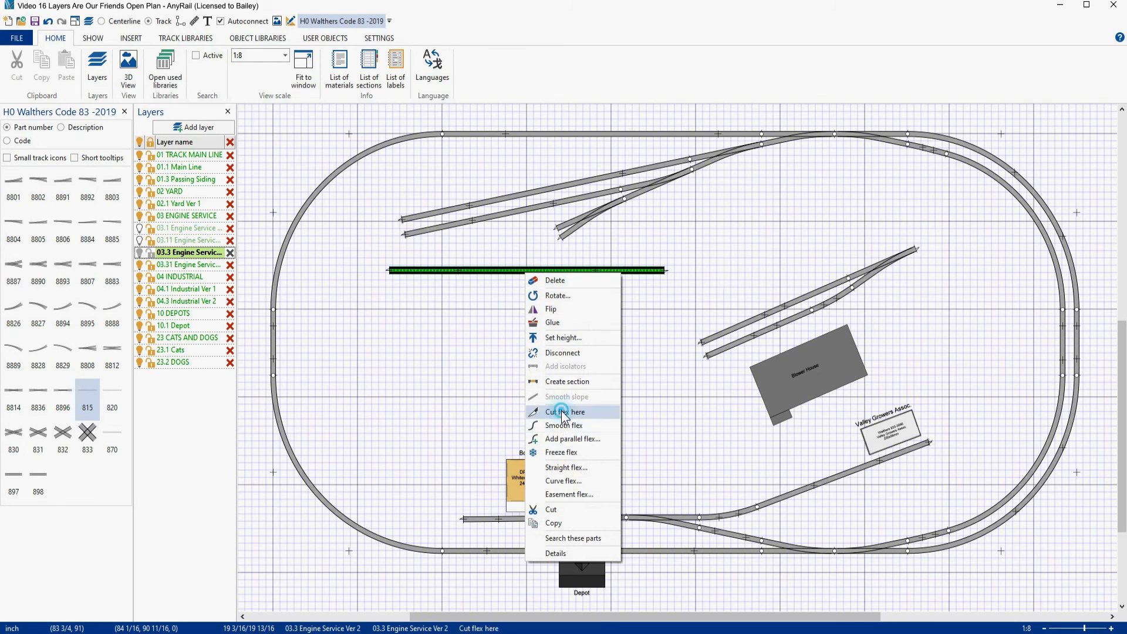
pyautogui.click(563, 413)
pyautogui.click(541, 274)
pyautogui.moveTo(541, 273); pyautogui.dragTo(762, 240)
pyautogui.moveTo(463, 269); pyautogui.dragTo(495, 230)
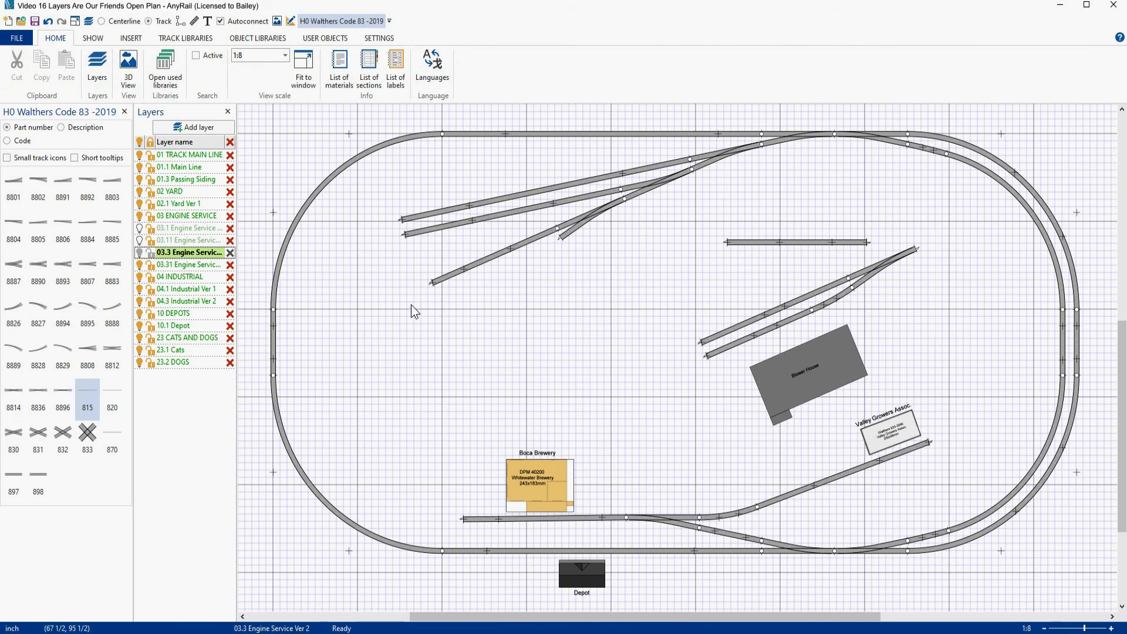
# Extend the connected flex track to about 27.5 inches and add a parallel flex track 2 inches below it
pyautogui.click(431, 281)
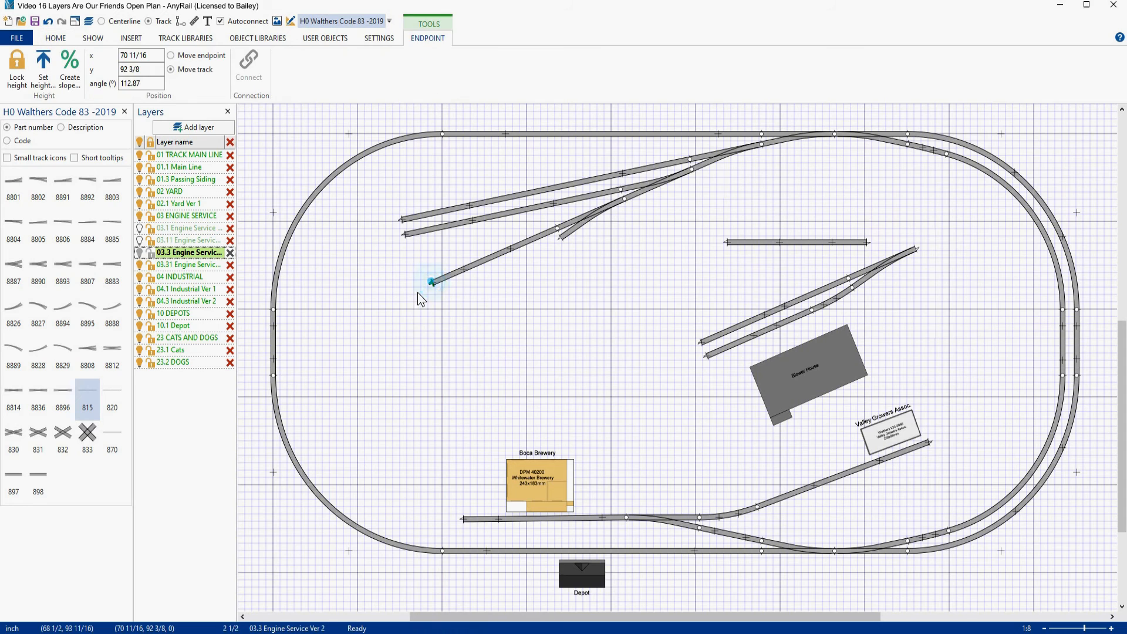
pyautogui.moveTo(431, 282); pyautogui.dragTo(385, 305)
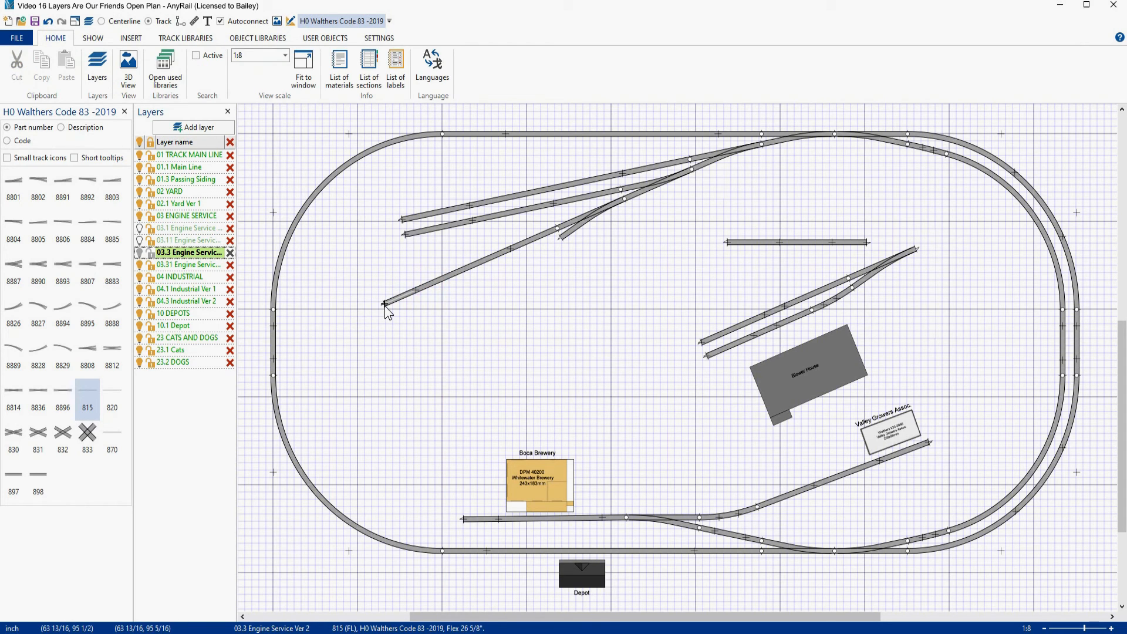
pyautogui.rightClick(453, 276)
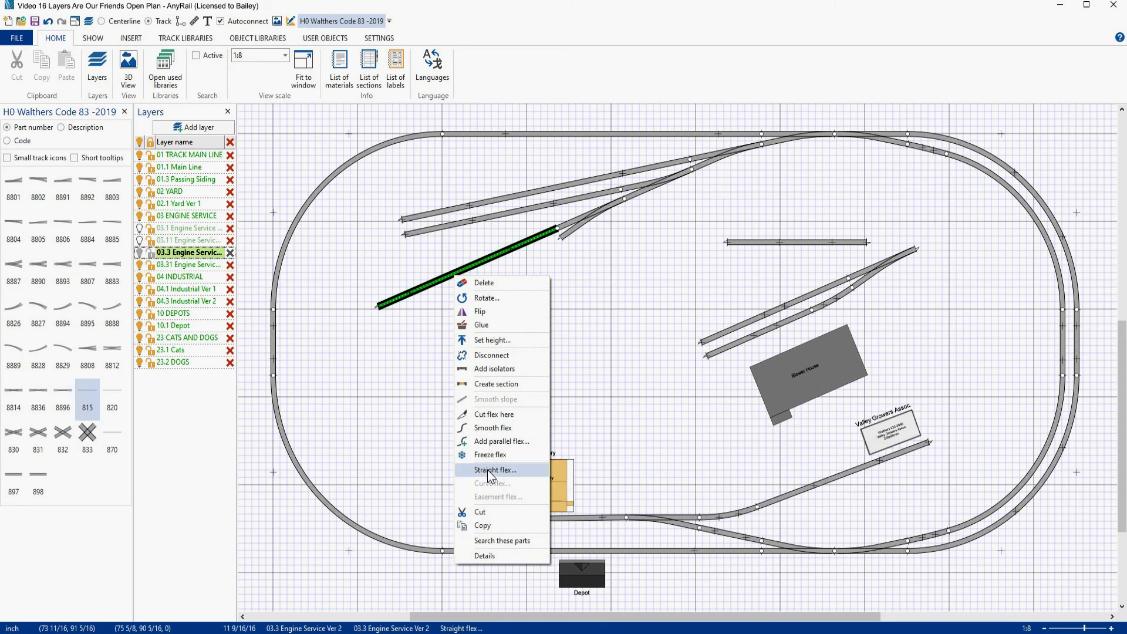
pyautogui.click(495, 441)
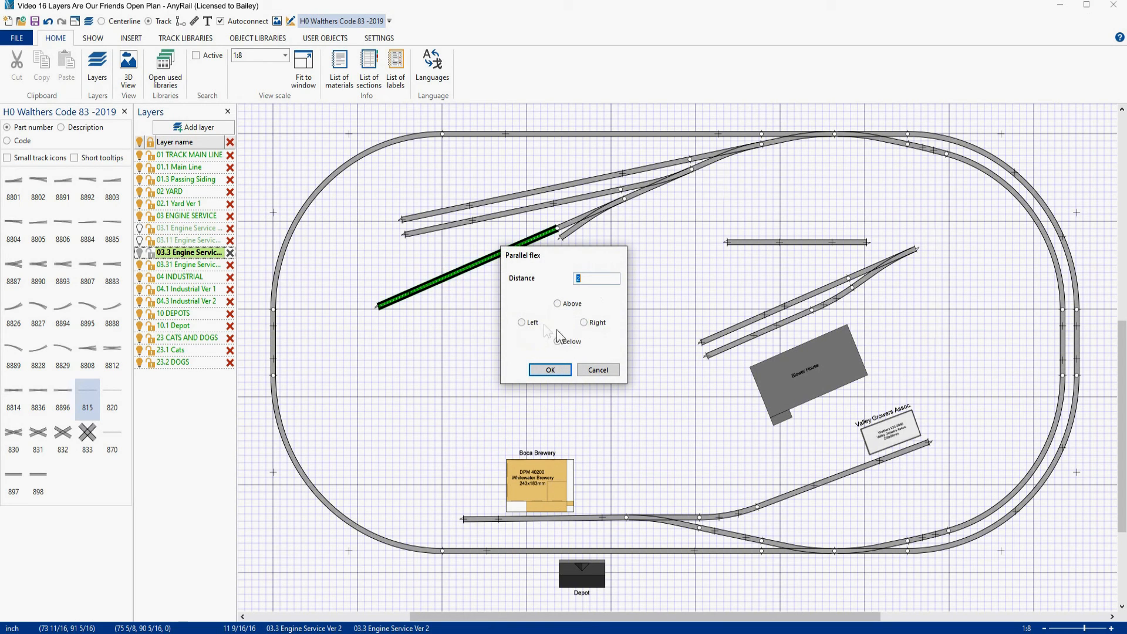
pyautogui.click(549, 370)
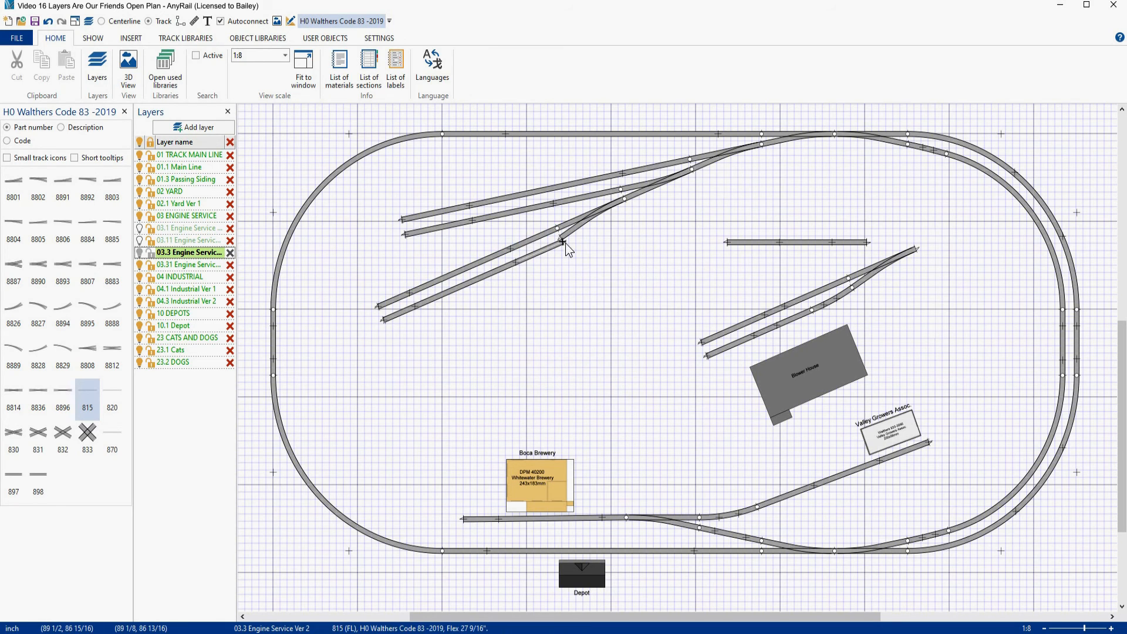
# Lengthen the parallel flex to about 31 inches, cut it near its middle, and join the cut-off piece to the turnout's diverging leg
pyautogui.moveTo(565, 243); pyautogui.dragTo(589, 233)
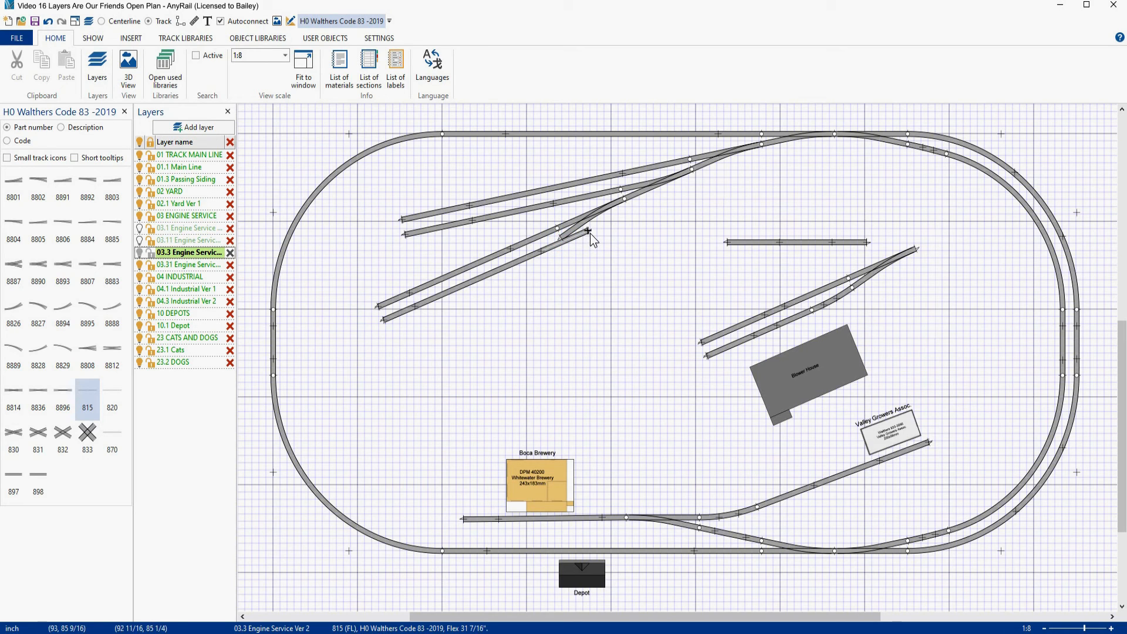
pyautogui.rightClick(507, 269)
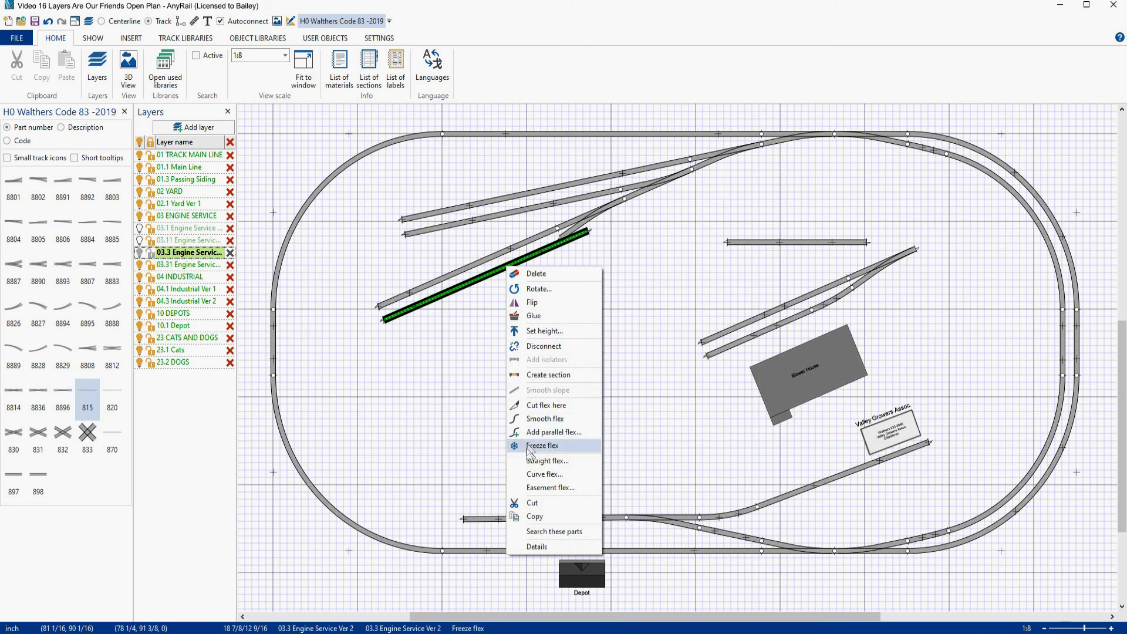
pyautogui.click(586, 405)
pyautogui.moveTo(587, 232); pyautogui.dragTo(540, 252)
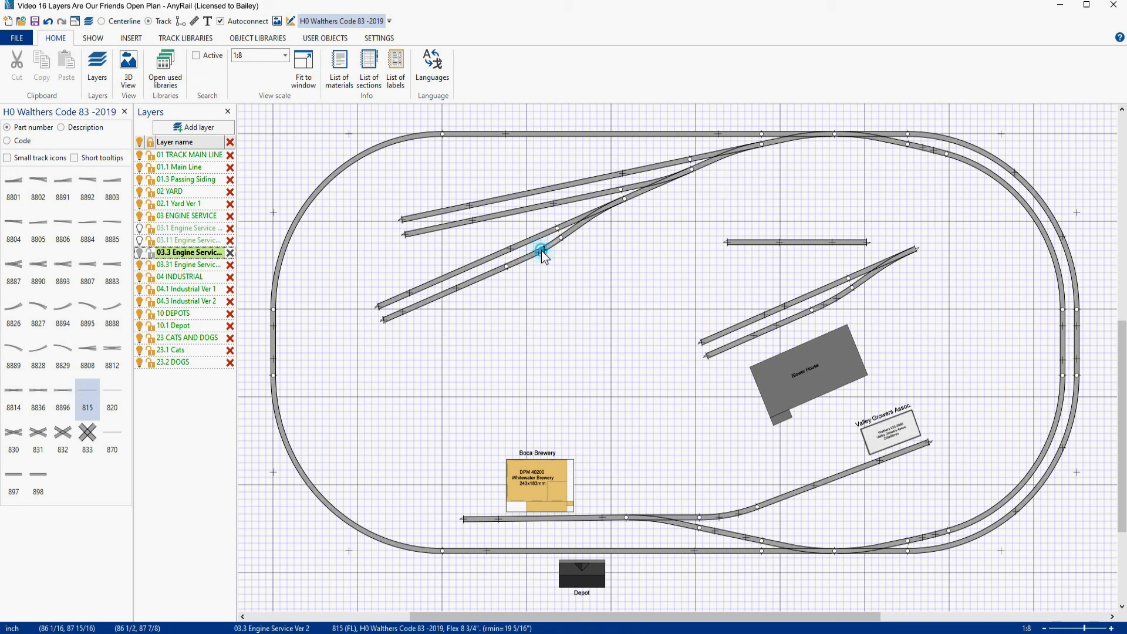
pyautogui.click(541, 247)
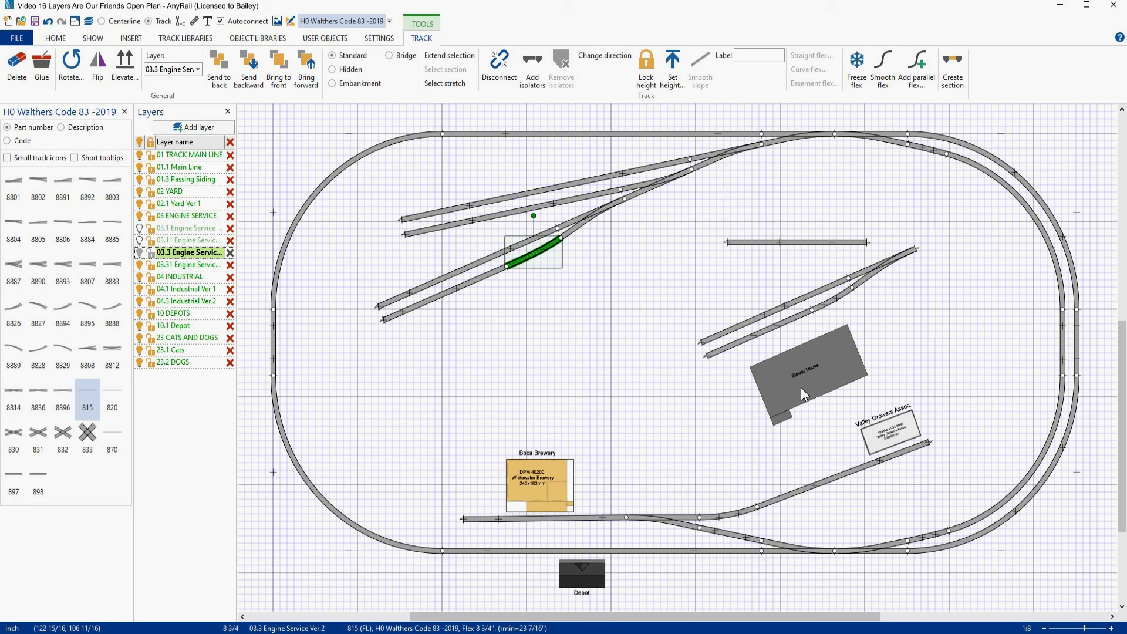
# Make 03.31 Engine Service Ver 2 Buildings the active layer, with the Walthers H0 user objects replacing the track library
pyautogui.click(195, 265)
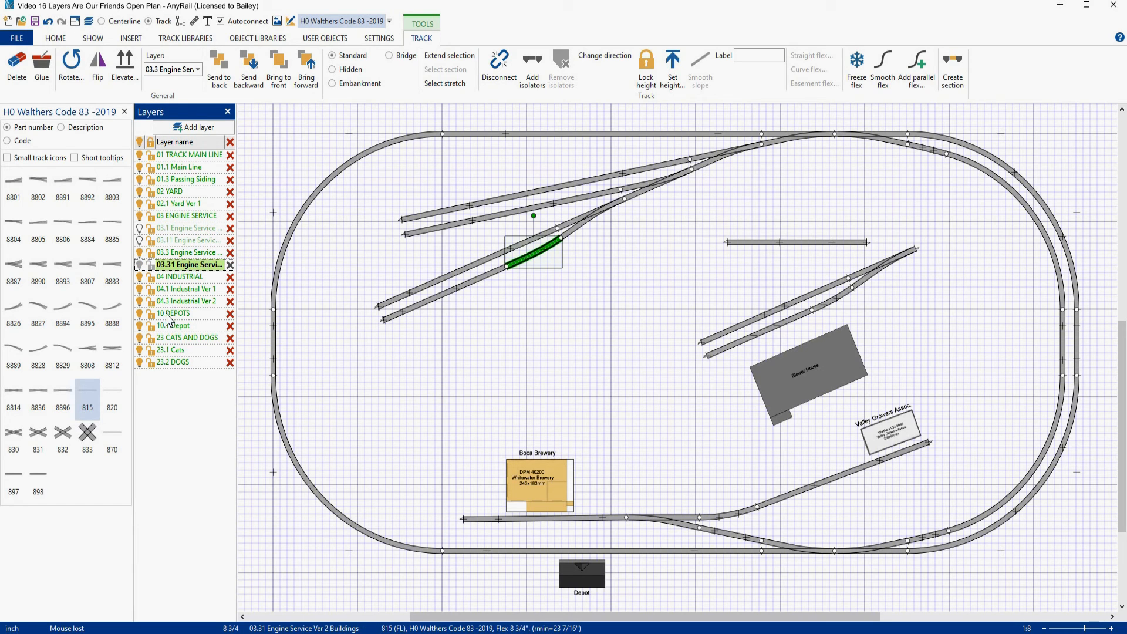
pyautogui.click(125, 111)
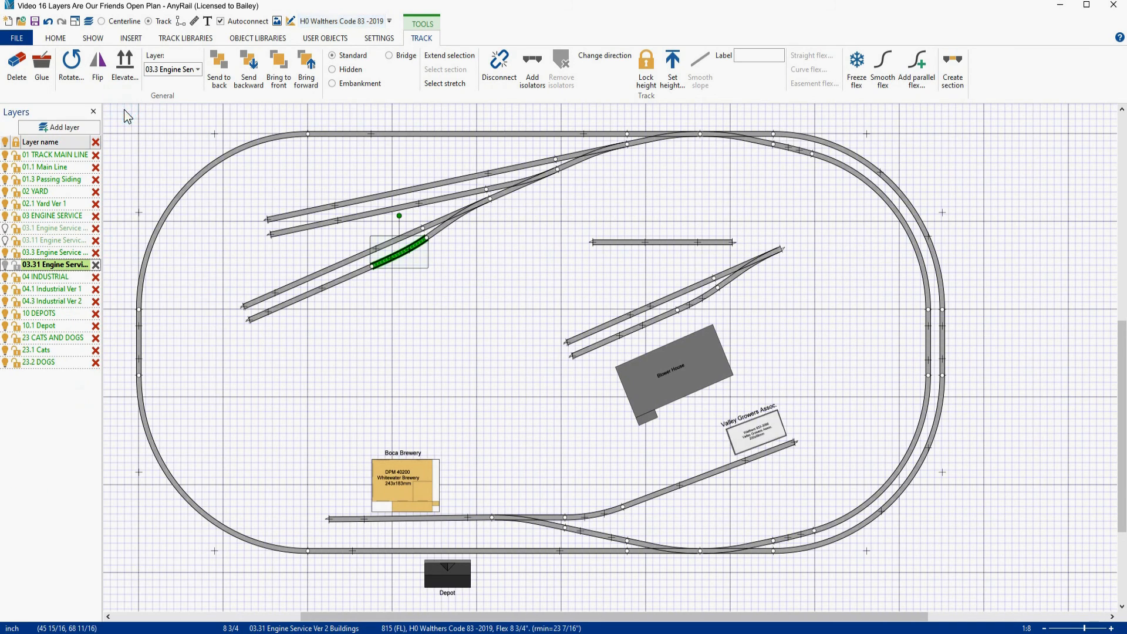
pyautogui.click(326, 39)
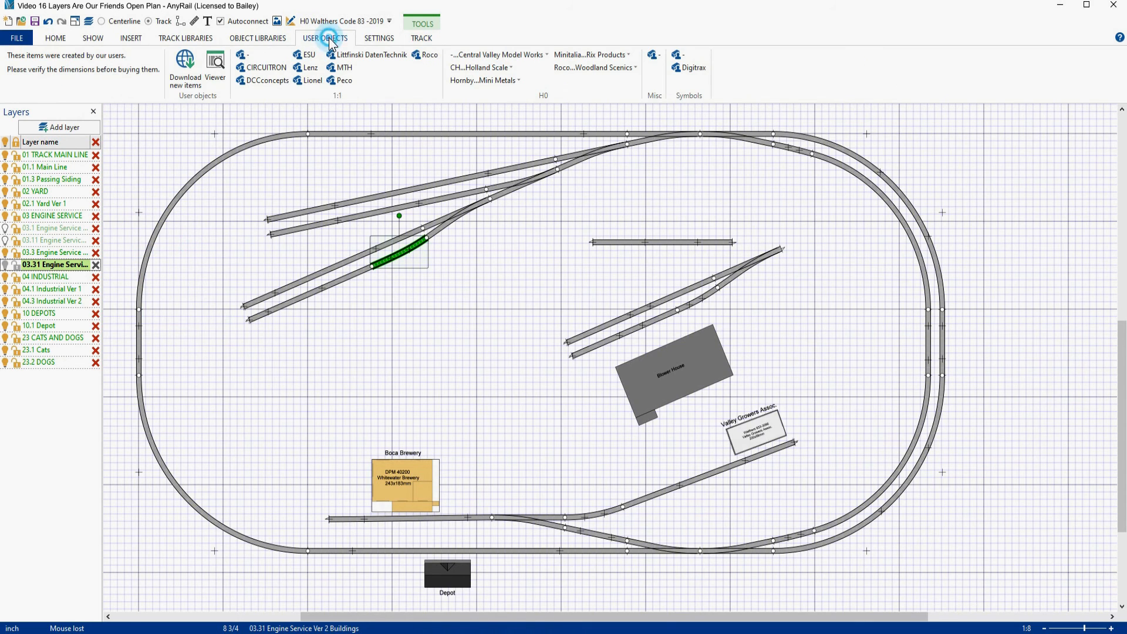
pyautogui.click(596, 68)
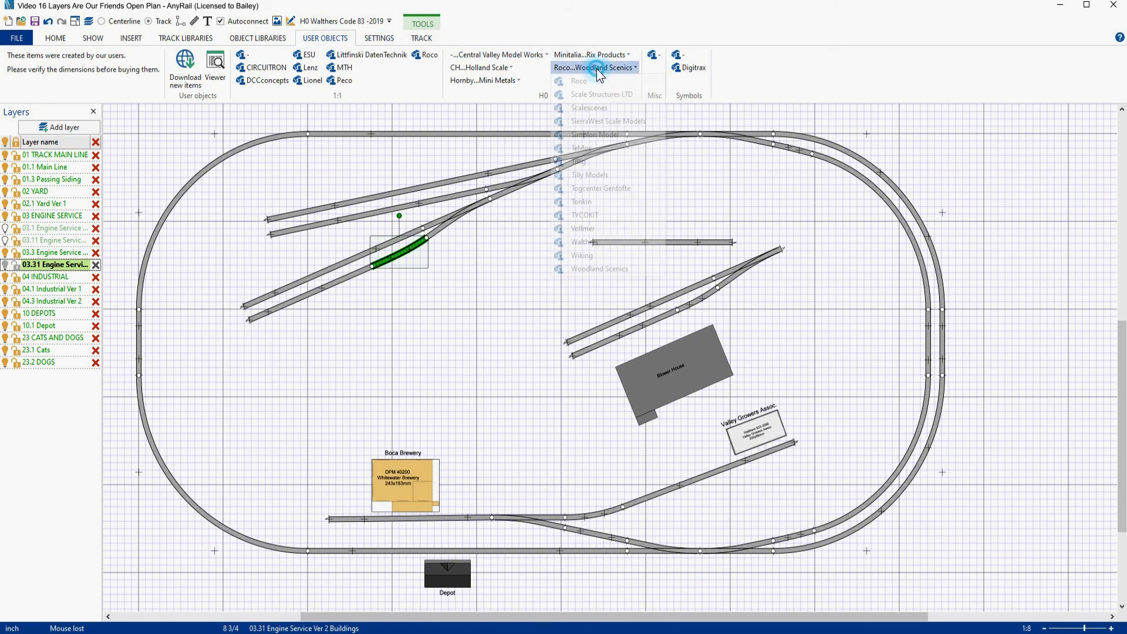
pyautogui.click(587, 240)
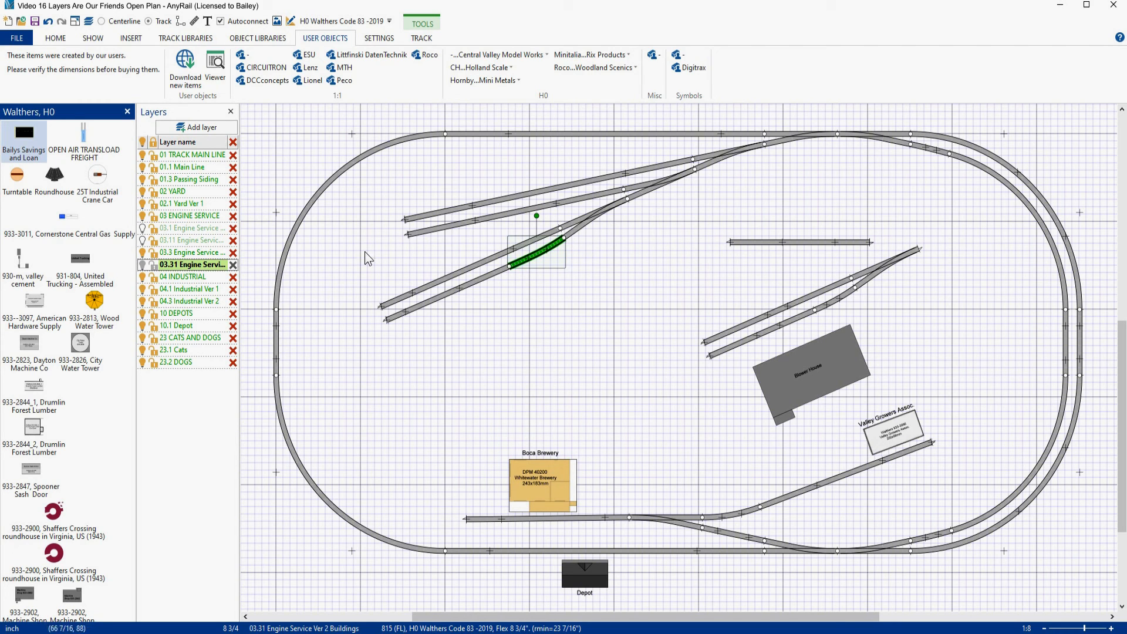
# Place a Walthers 933-2957 Blower Engine House in the open area just below the two engine service tracks
pyautogui.scroll(-5, 65, 470)
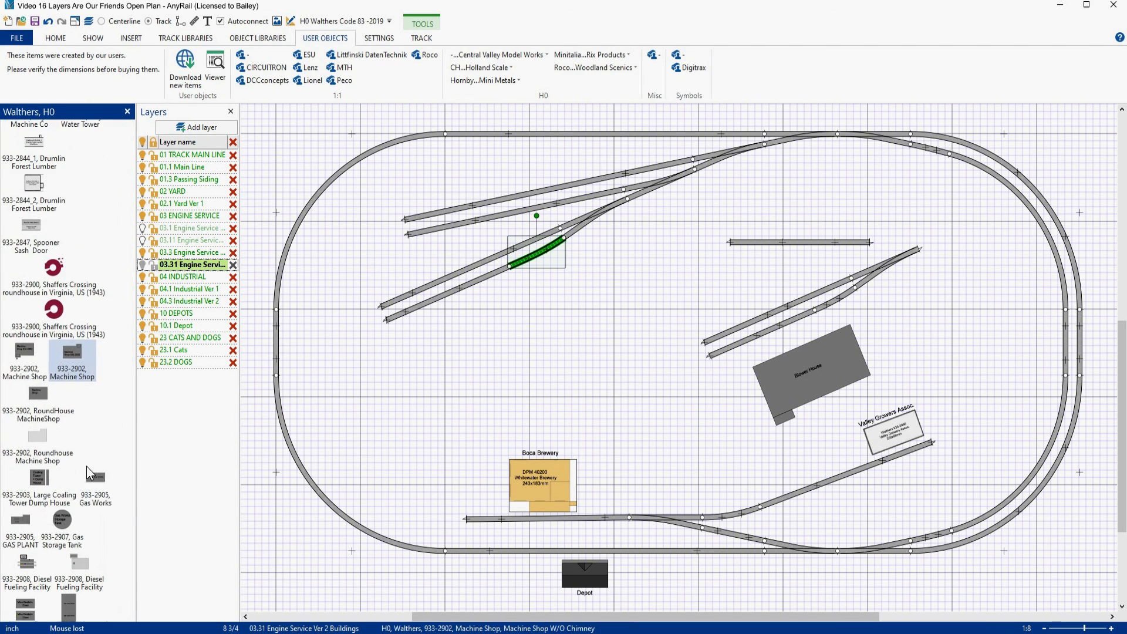
pyautogui.scroll(-8, 86, 466)
pyautogui.scroll(-7, 91, 464)
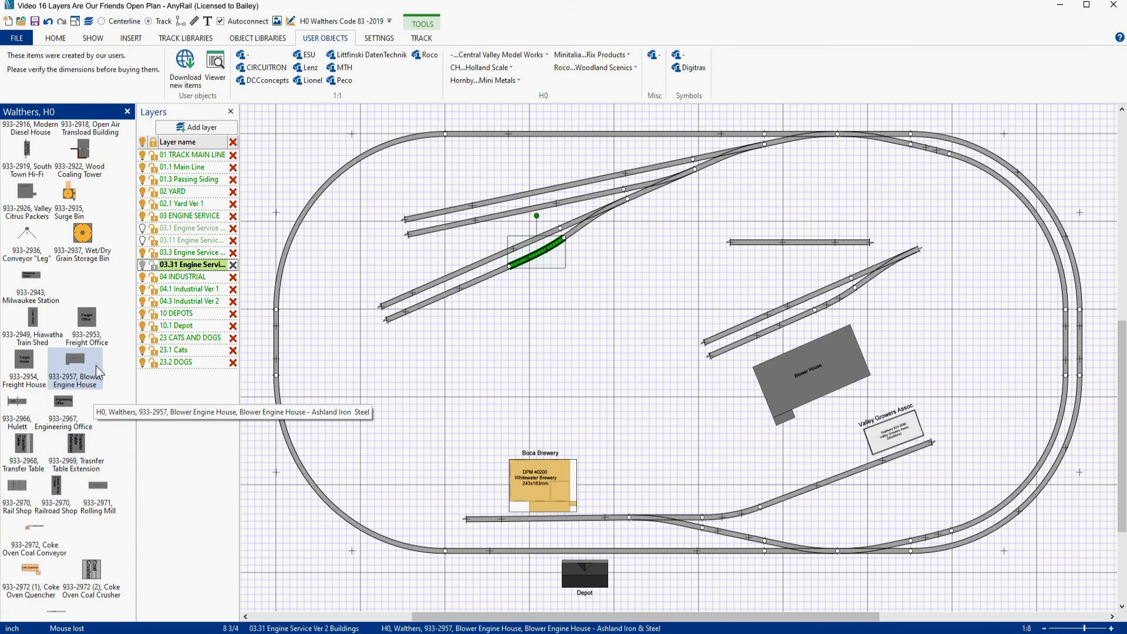
pyautogui.click(77, 362)
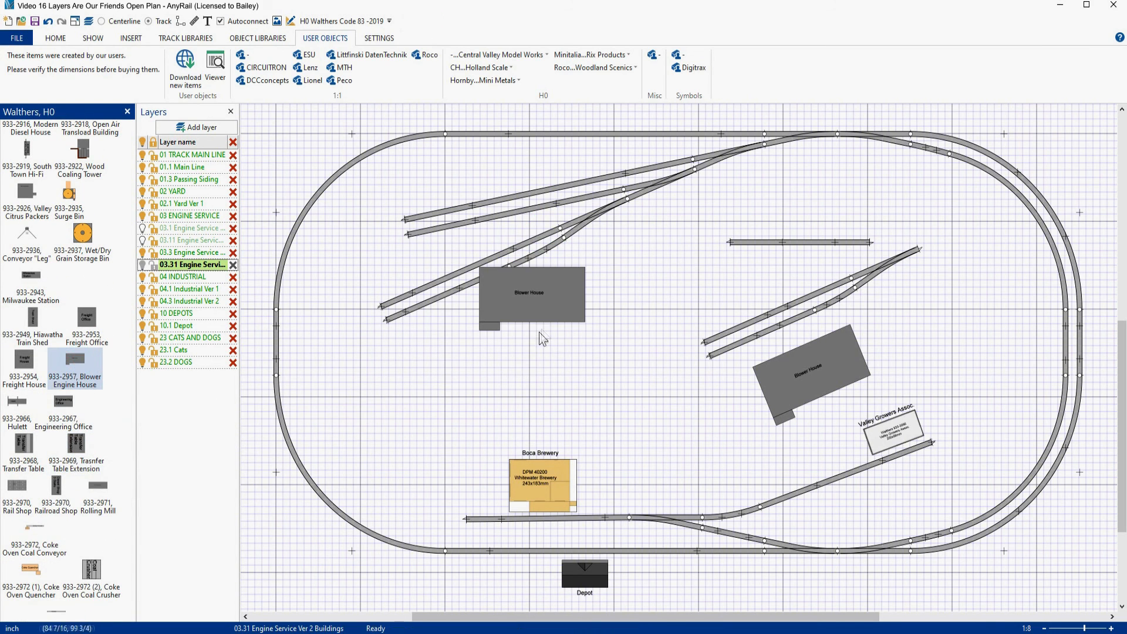
pyautogui.moveTo(535, 327); pyautogui.dragTo(524, 365)
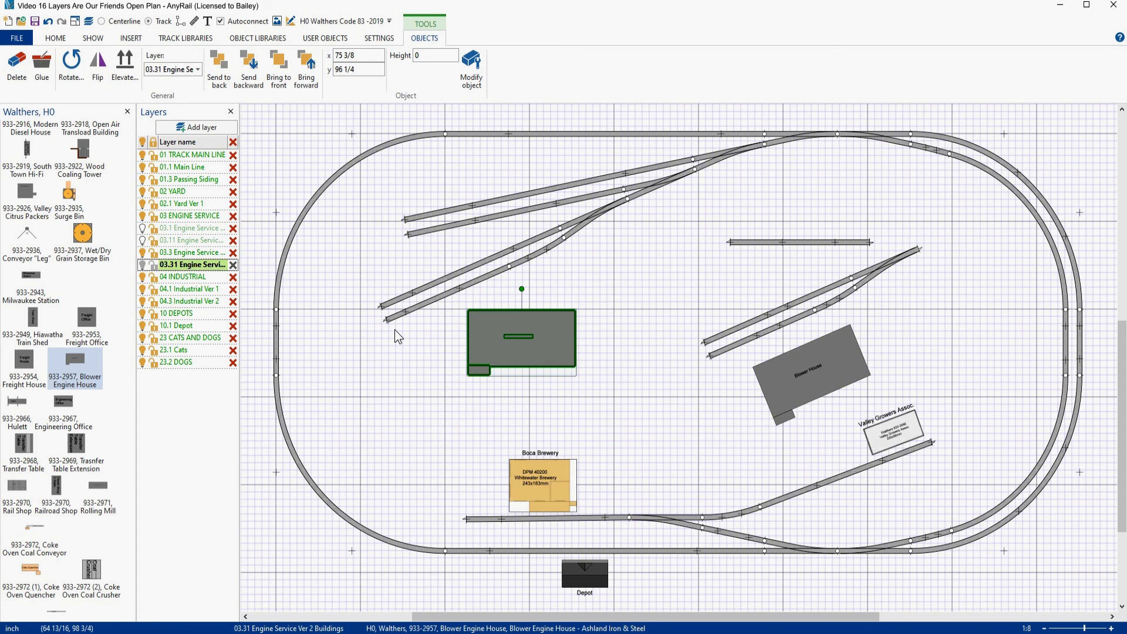
# Read the end angle of the lower engine service track and rotate the new Blower Engine House 22.87° counterclockwise to match
pyautogui.scroll(2, 394, 329)
pyautogui.click(377, 311)
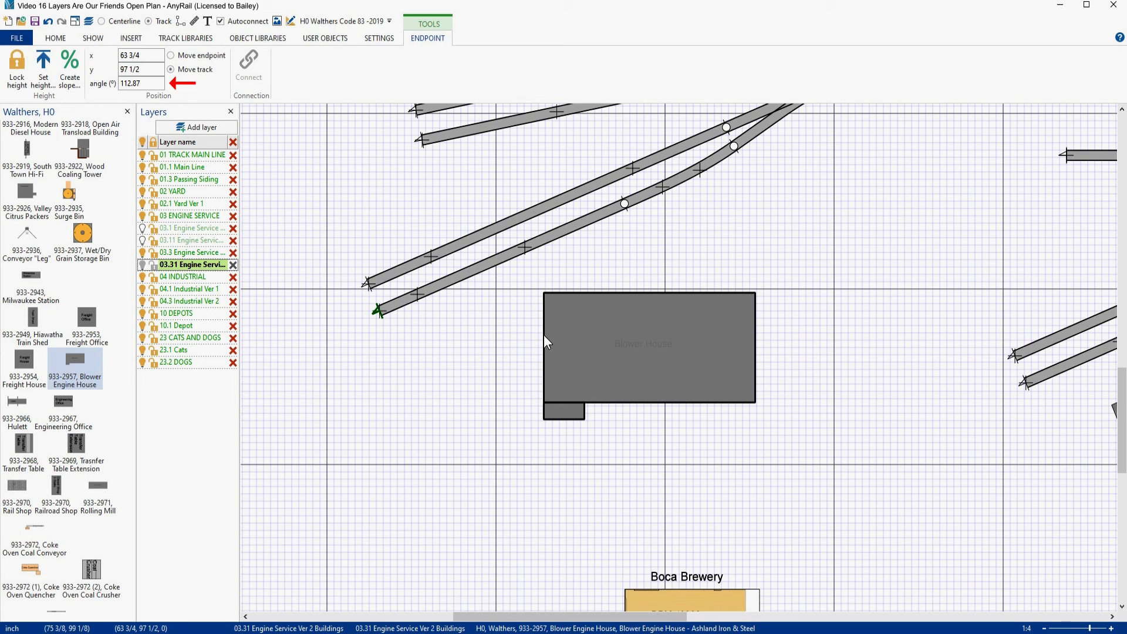
pyautogui.rightClick(587, 294)
pyautogui.click(610, 314)
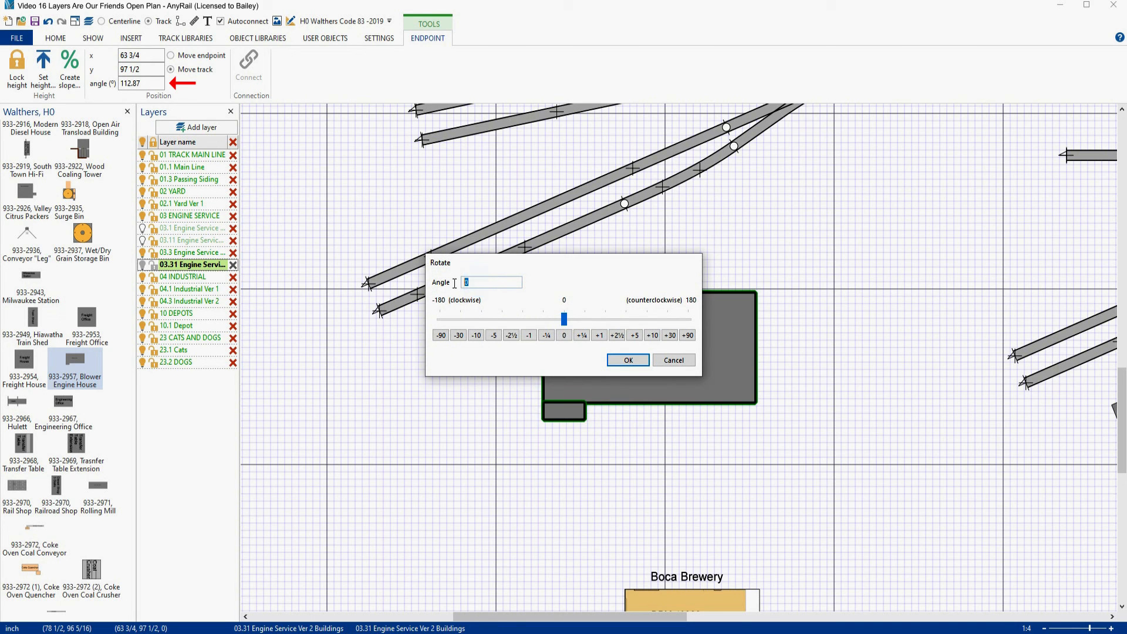
pyautogui.write('22.')
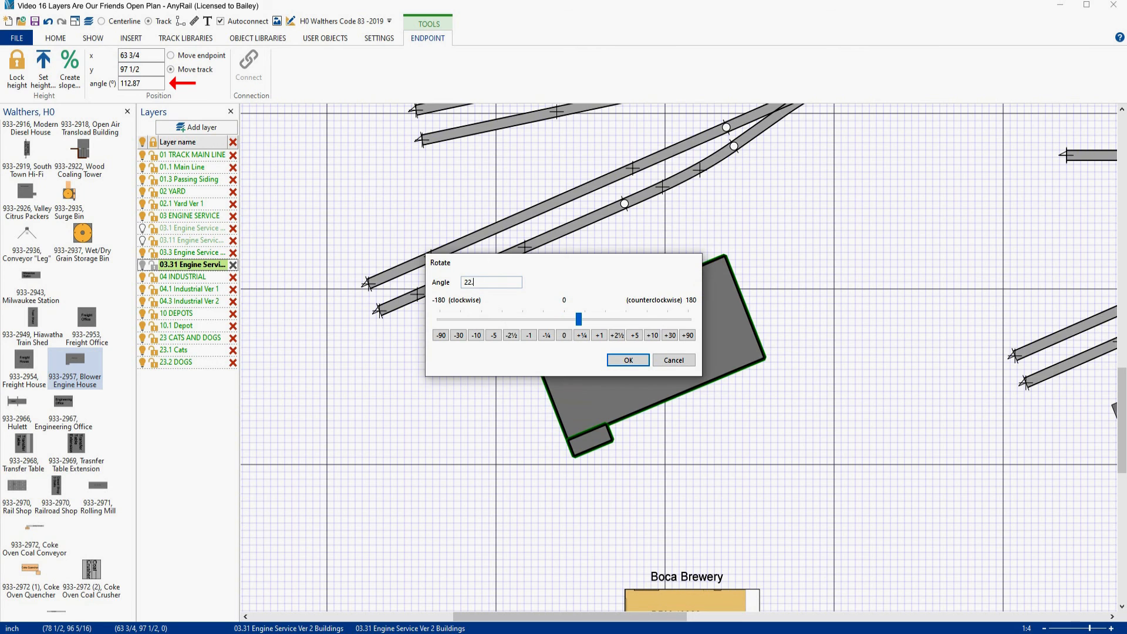
pyautogui.write('87')
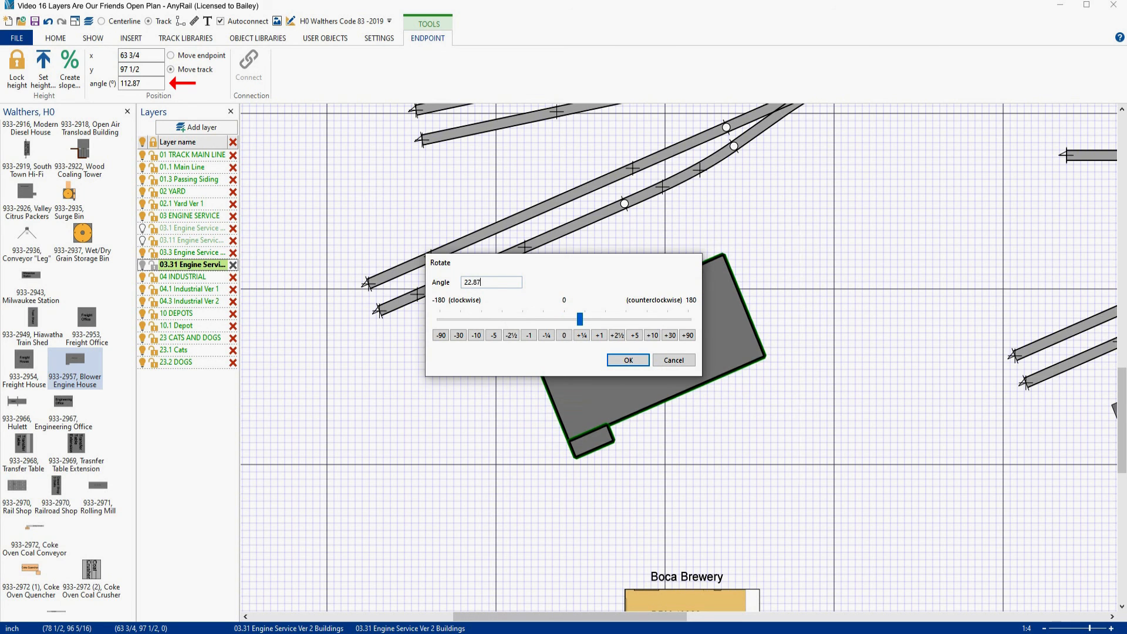
pyautogui.click(629, 360)
# Move the rotated Blower Engine House over the ends of both service tracks and send it backward behind the tracks
pyautogui.moveTo(673, 395); pyautogui.dragTo(479, 320)
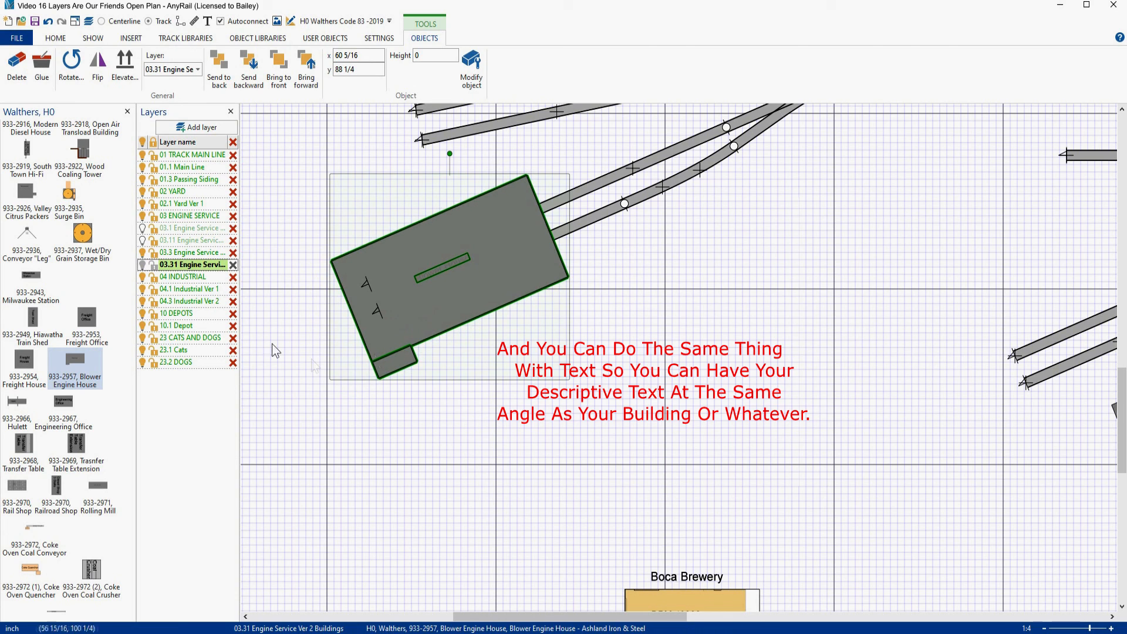
pyautogui.click(251, 76)
pyautogui.click(251, 77)
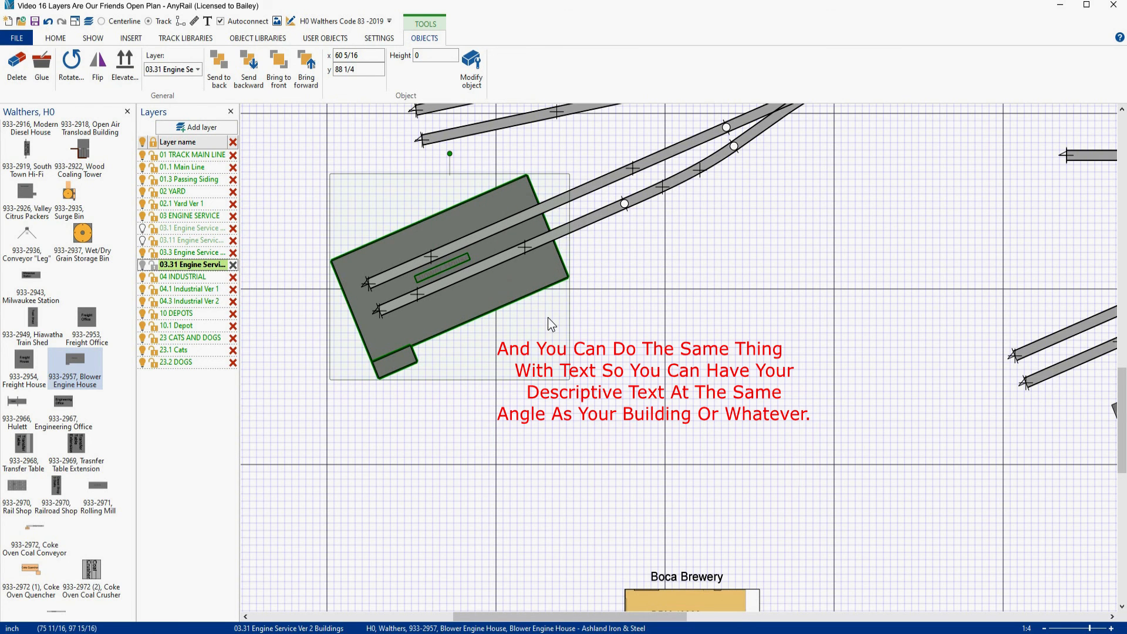
# Remove the spare straight track, the spare turnout tracks and the extra Blower House from the inside of the loop
pyautogui.scroll(-3, 569, 340)
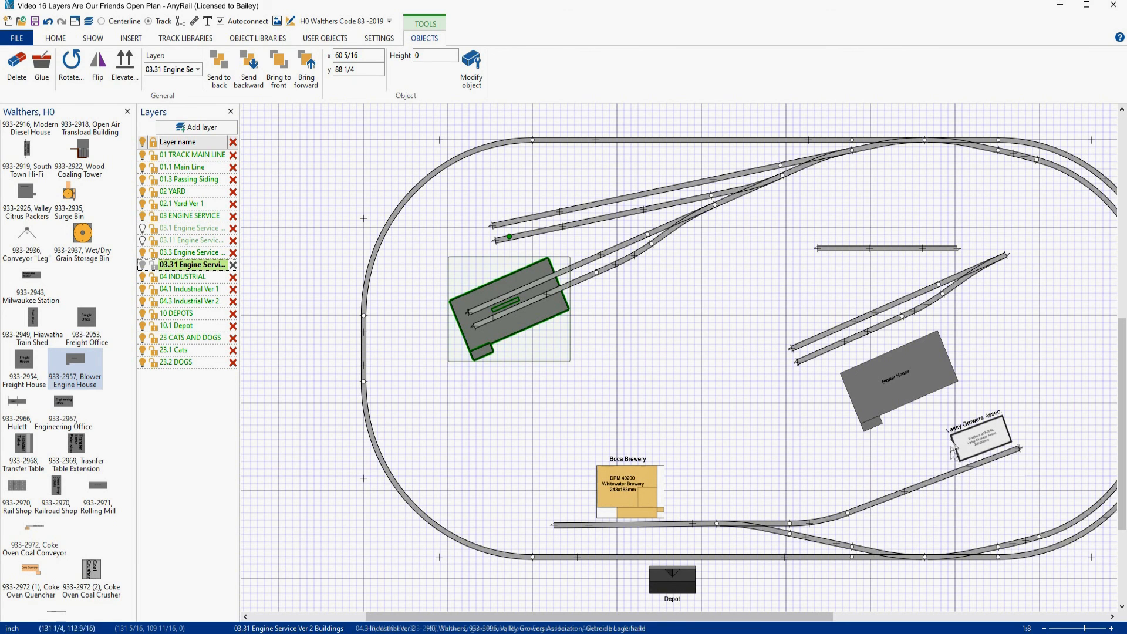
pyautogui.click(847, 513)
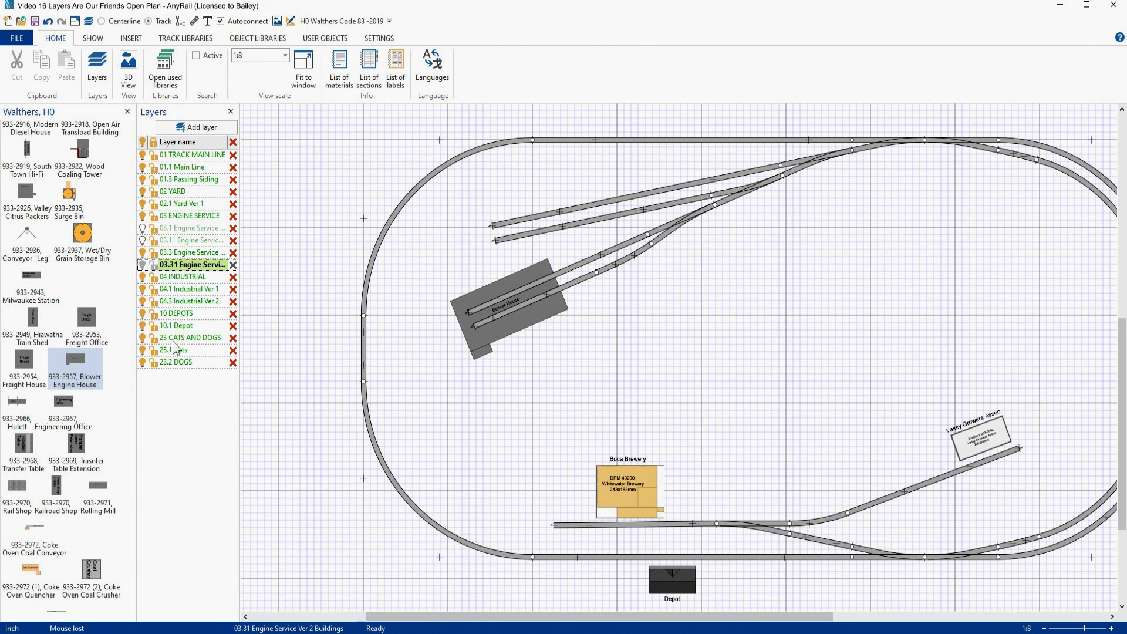
# Switch to the Ver 1 engine service by hiding layers 03.3 and 03.31, activating 03.1 and showing 03.11
pyautogui.click(143, 253)
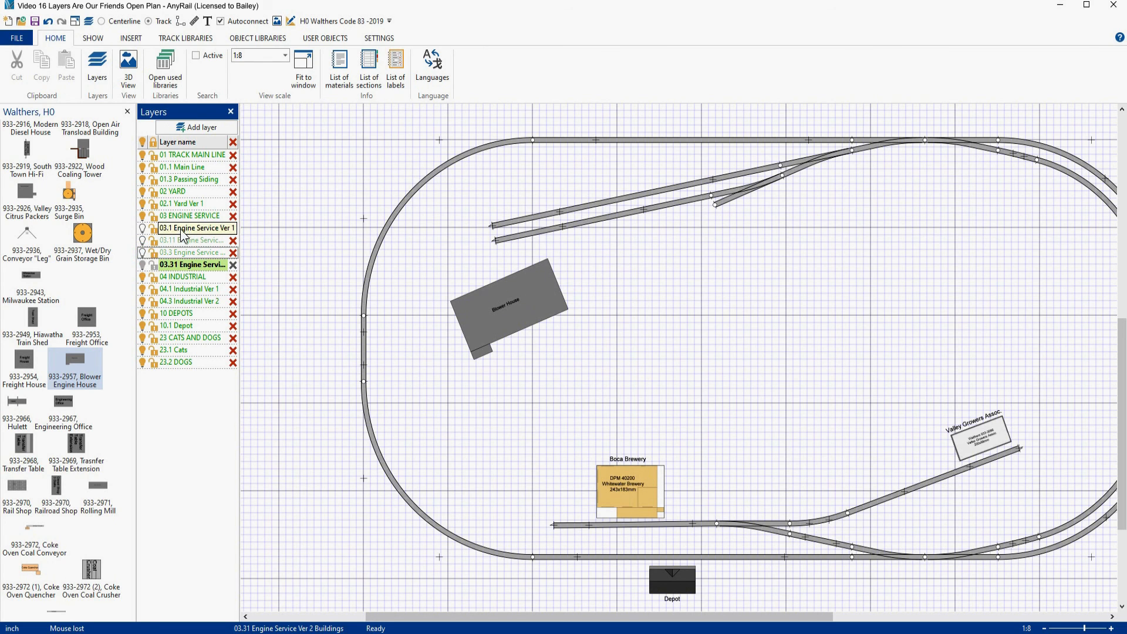
pyautogui.click(180, 265)
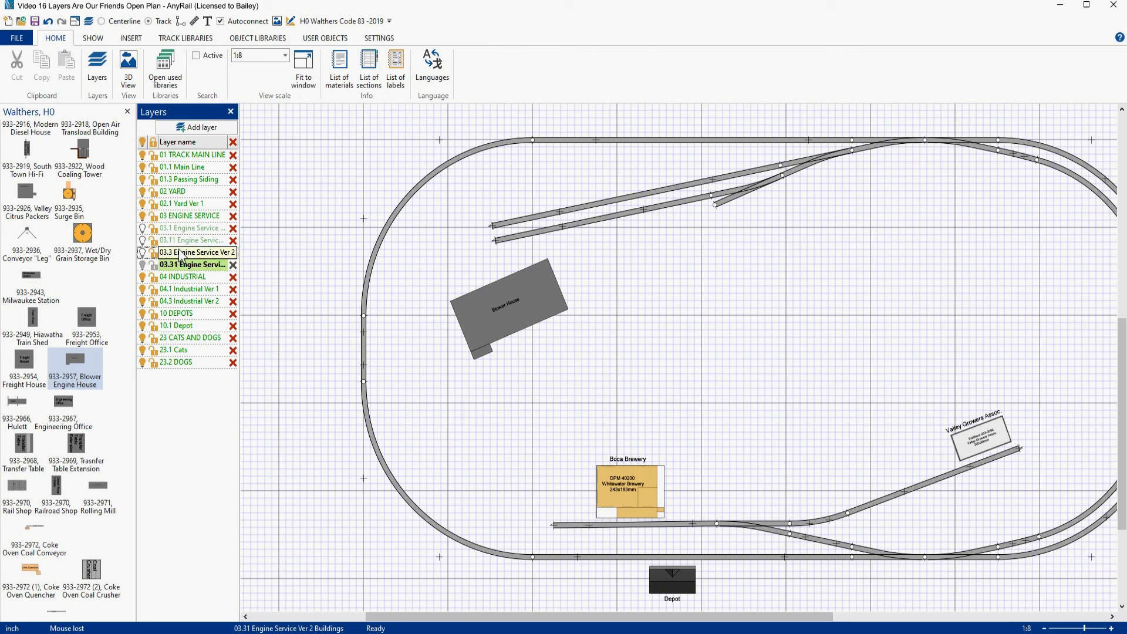
pyautogui.click(183, 231)
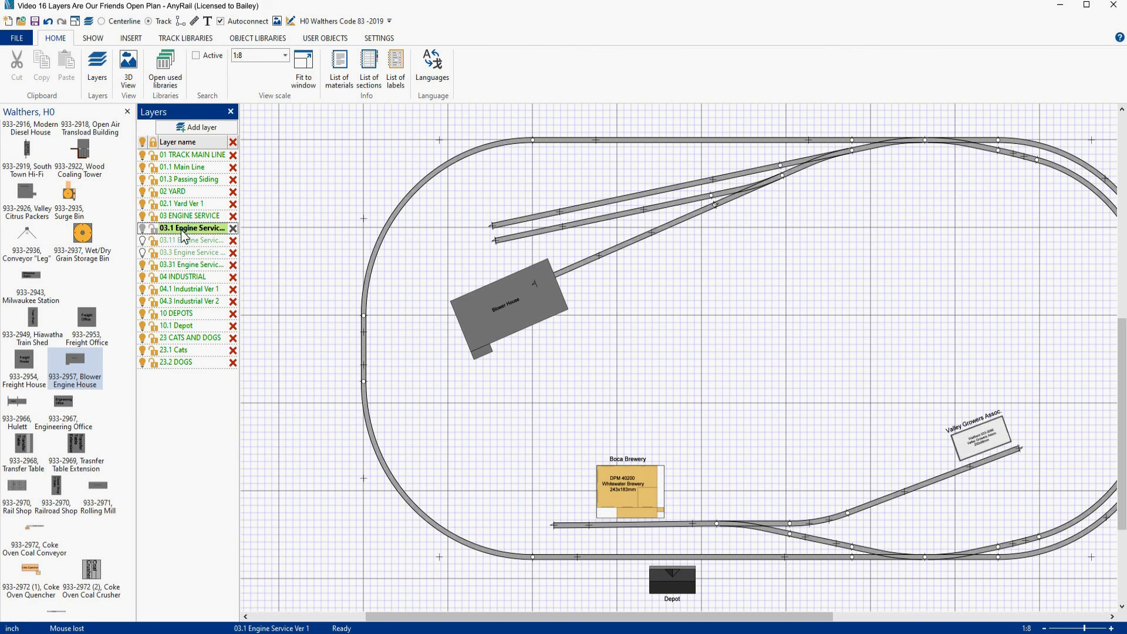
pyautogui.click(142, 265)
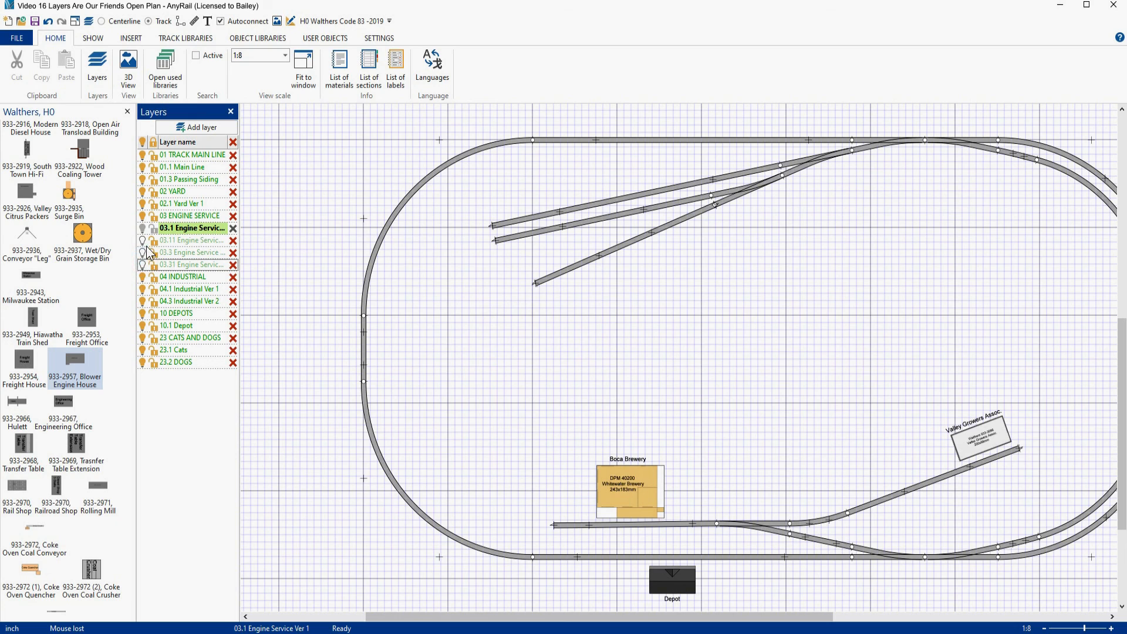
pyautogui.click(142, 240)
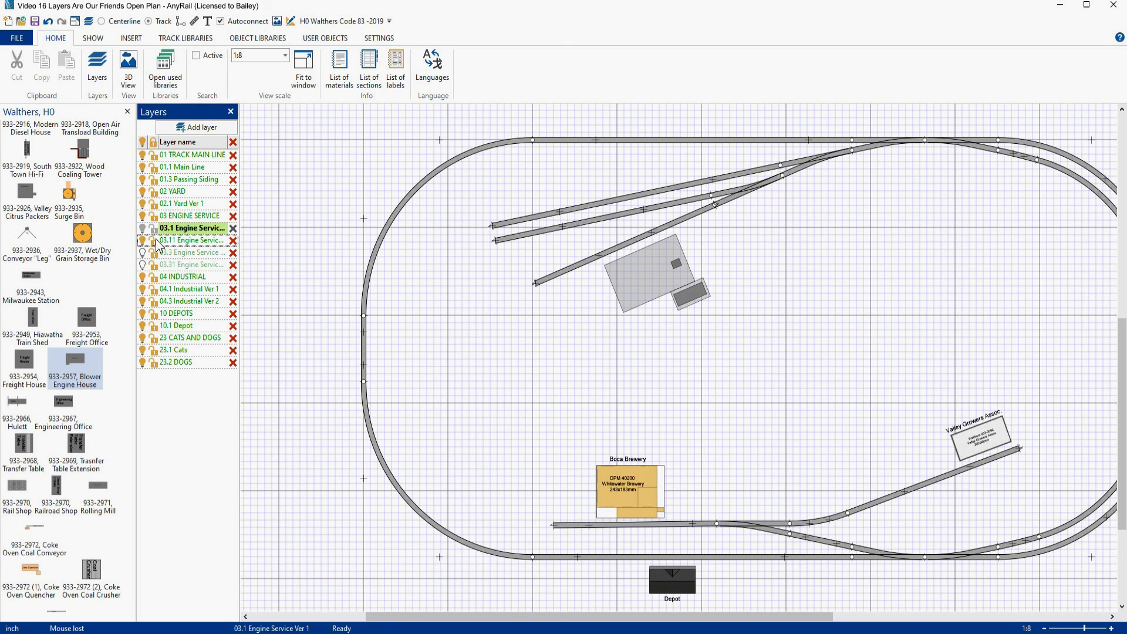
# Make 03 ENGINE SERVICE the active layer, show layers 03.3 and 03.31, and hide layers 03.1 and 03.11
pyautogui.click(164, 216)
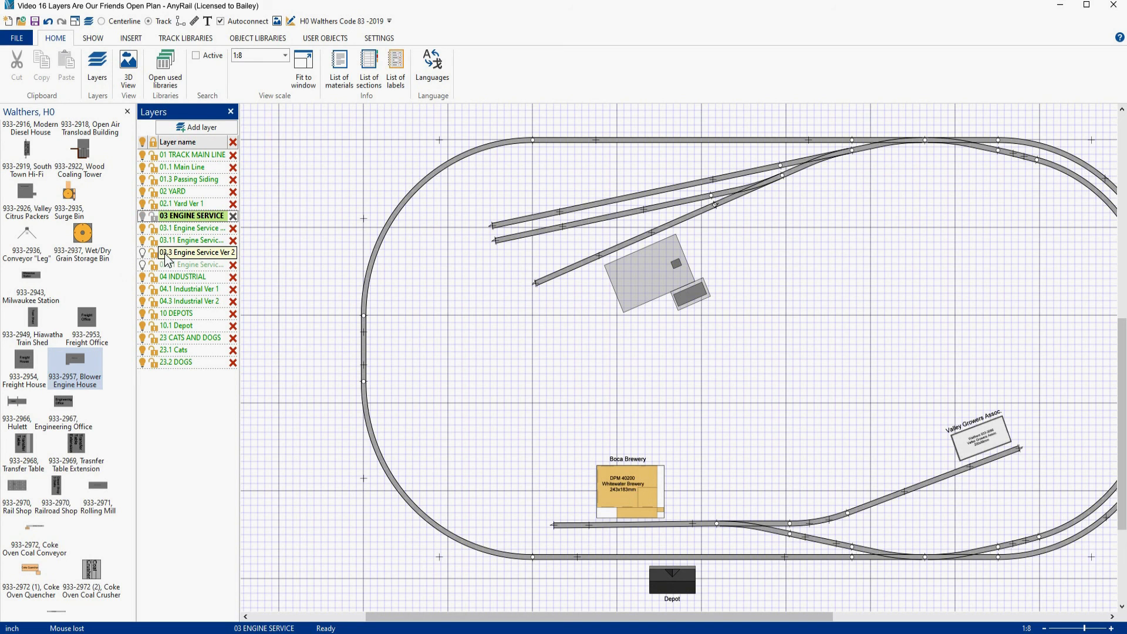
pyautogui.click(142, 253)
pyautogui.click(142, 265)
pyautogui.click(142, 241)
pyautogui.click(142, 229)
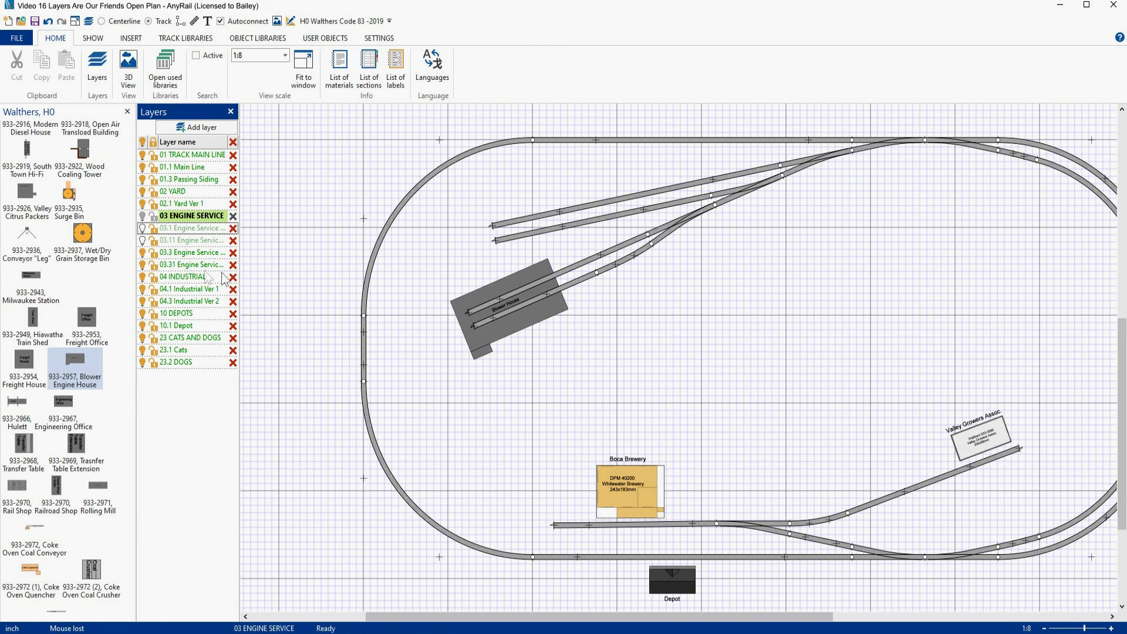
# Delete the two hidden Ver 1 engine service layers, 03.1 and 03.11
pyautogui.click(234, 230)
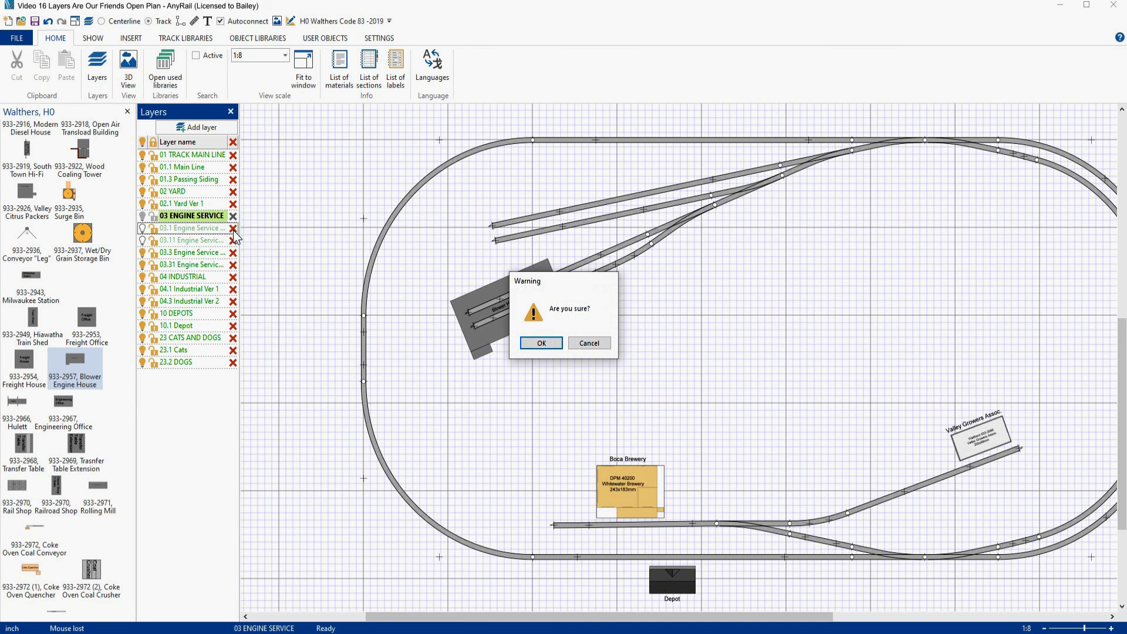
pyautogui.click(540, 343)
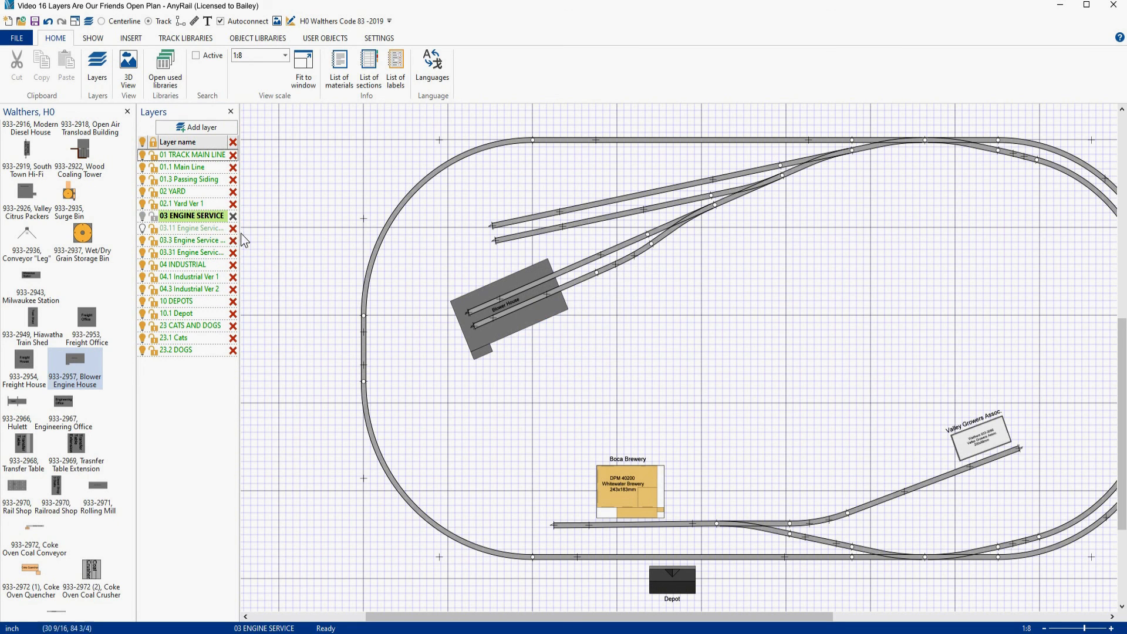
pyautogui.click(233, 229)
pyautogui.press('Return')
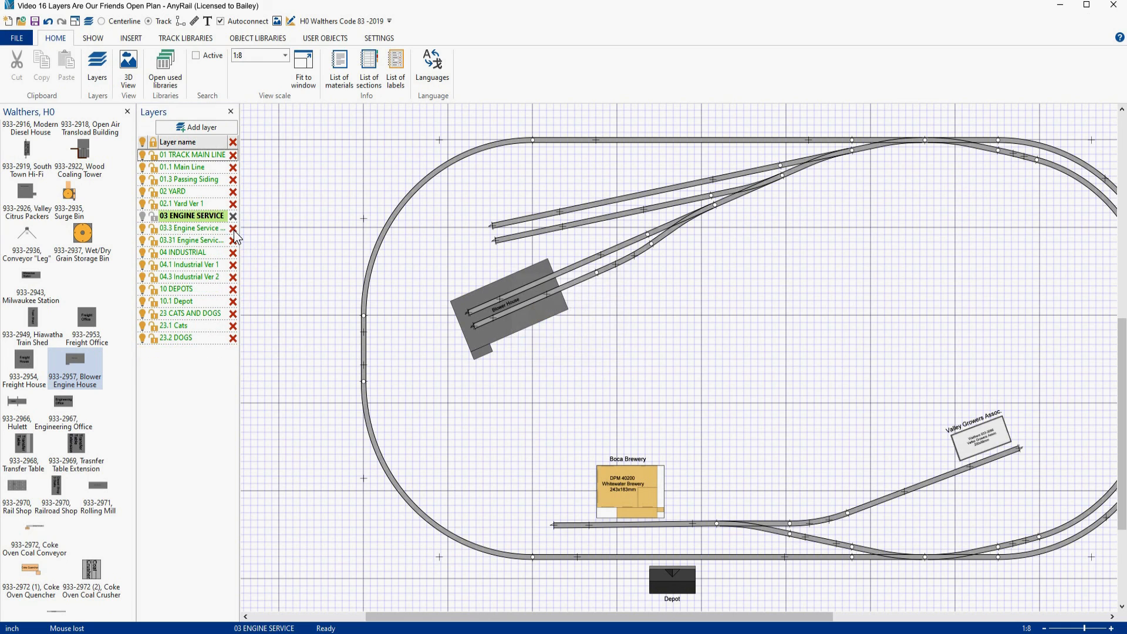